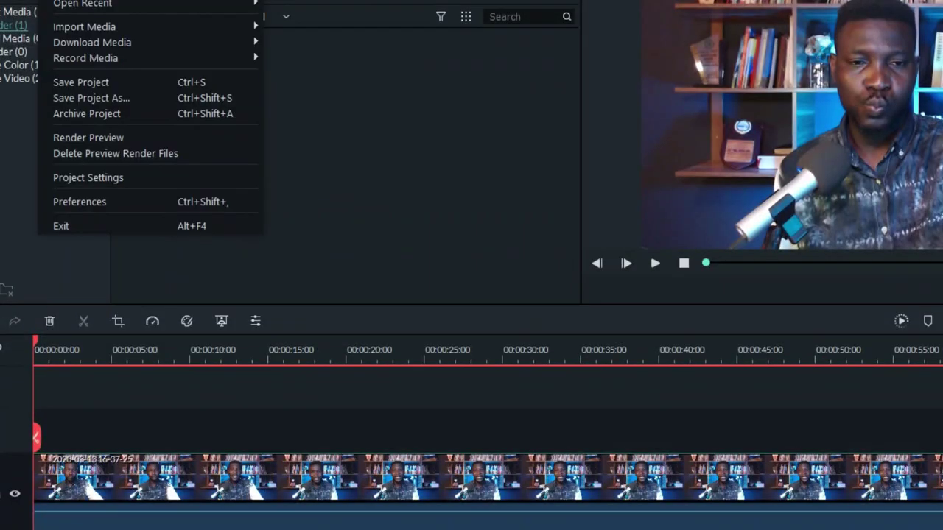
# - Open the project settings of the current video project
pyautogui.click(147, 177)
pyautogui.click(574, 285)
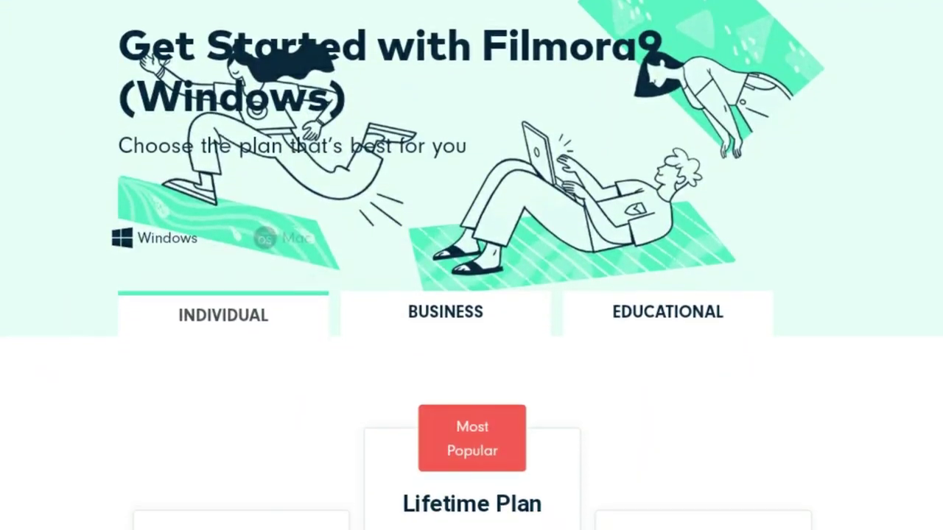
# - Look through the individual Filmora9 plans for Windows on the pricing web page
pyautogui.scroll(-4, 471, 265)
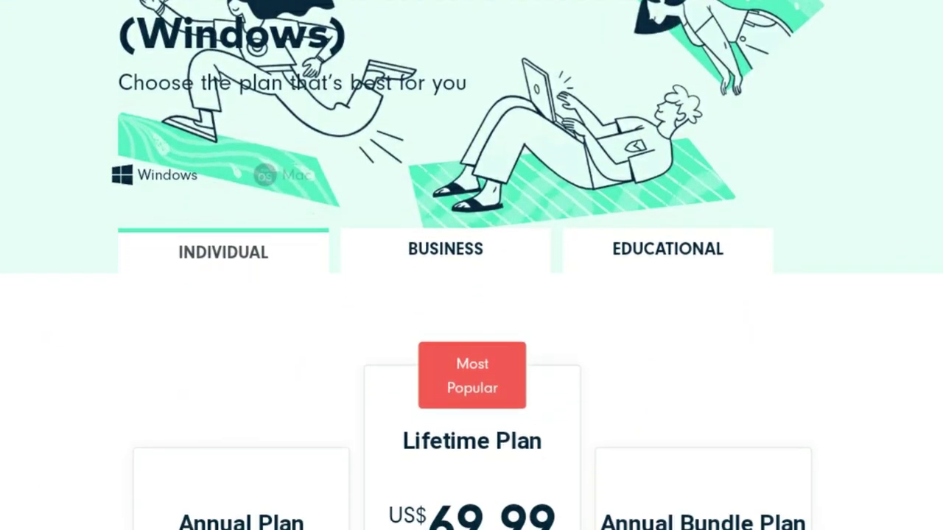
pyautogui.scroll(-4, 472, 265)
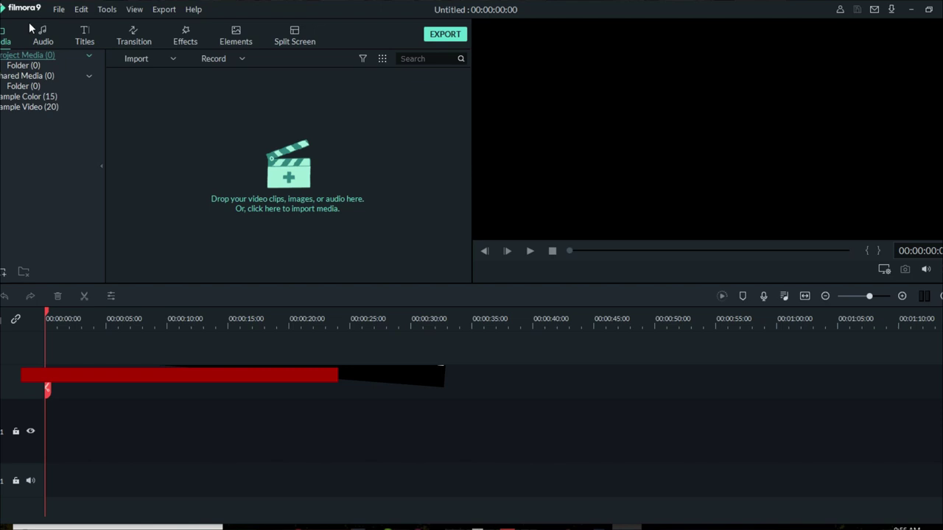
pyautogui.click(58, 9)
pyautogui.moveTo(167, 45)
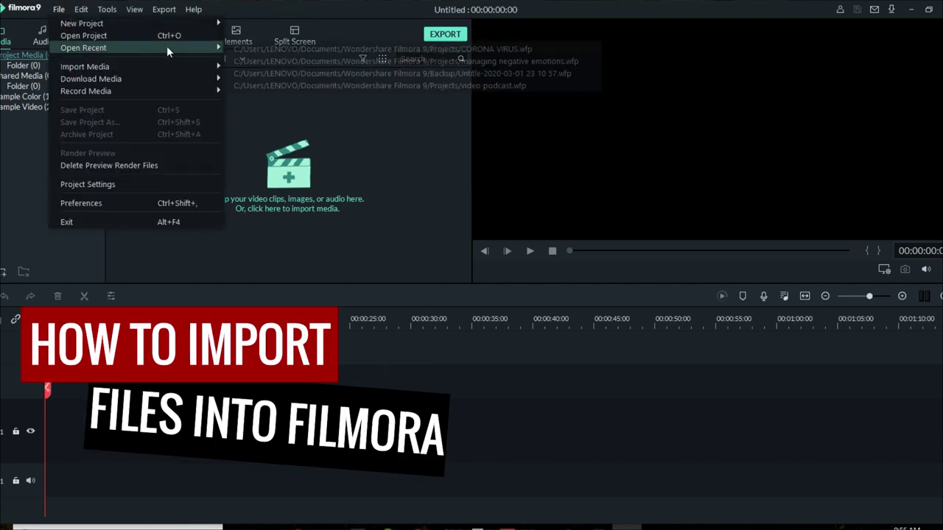
pyautogui.click(368, 63)
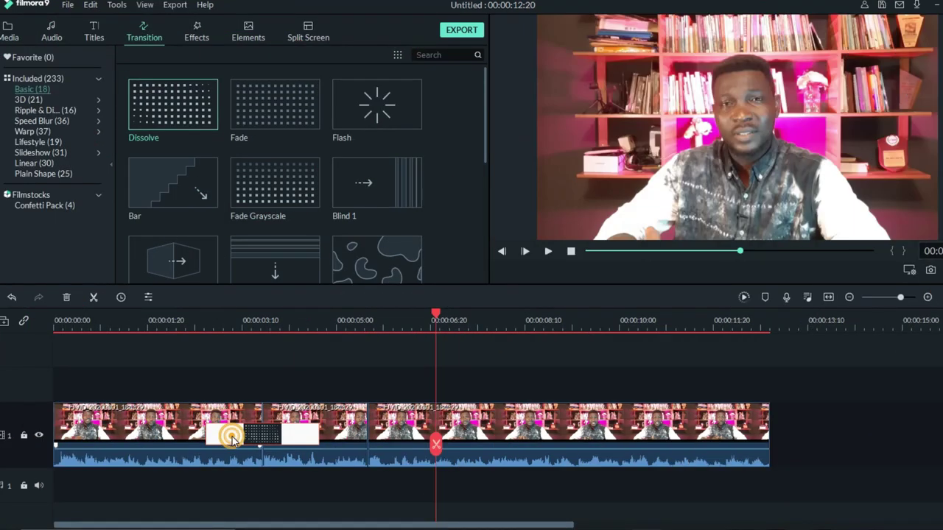
# - Open the Dissolve transition between the first two clips for editing and preview the "Always Dreaming - Sa..." music track
pyautogui.doubleClick(232, 439)
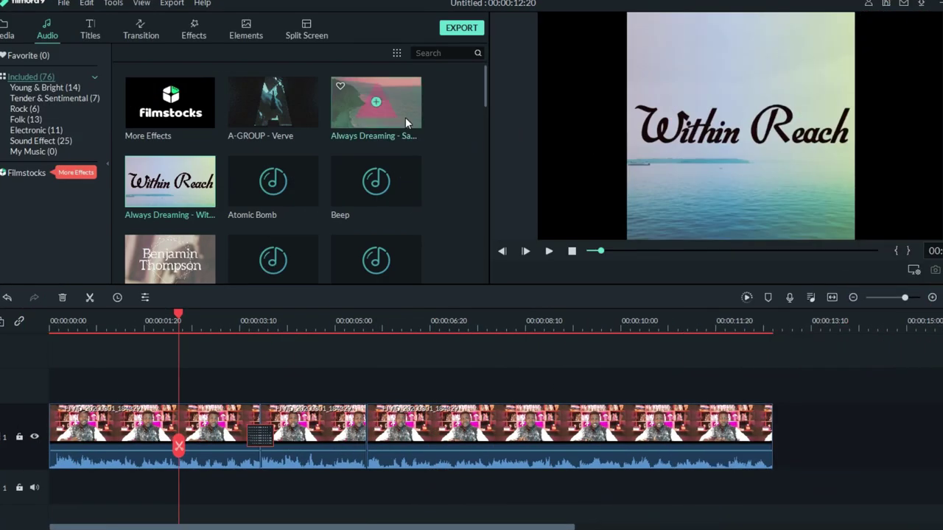
pyautogui.doubleClick(406, 123)
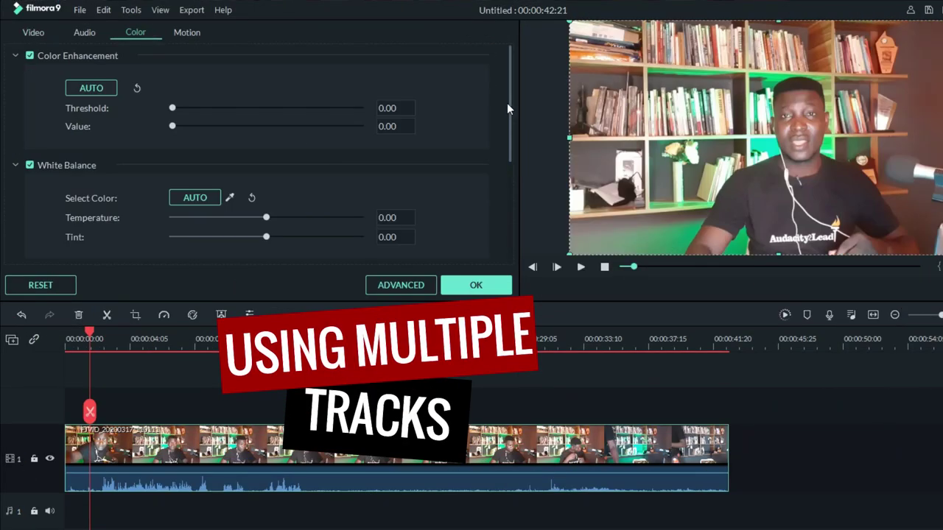
# - Apply the Neon 770 3D LUT in the clip's colour settings
pyautogui.scroll(-5, 506, 103)
pyautogui.click(210, 231)
pyautogui.scroll(-5, 284, 343)
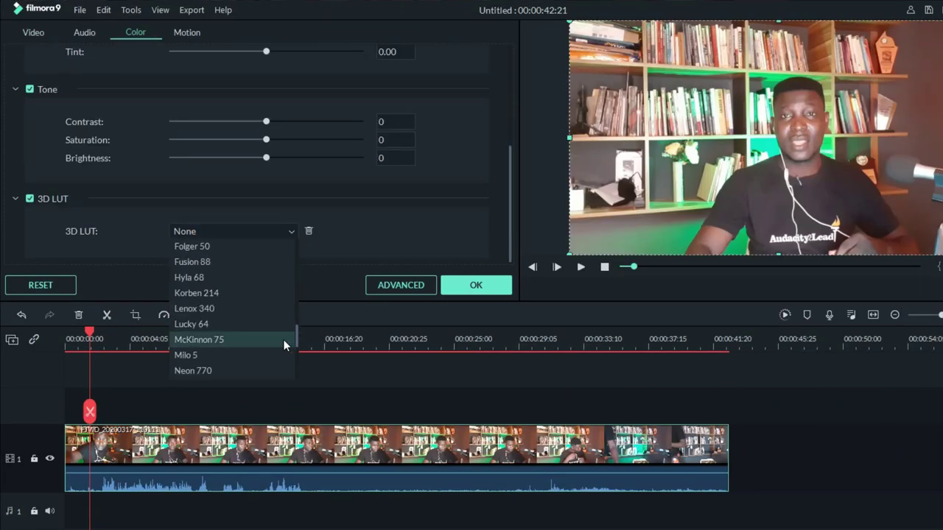
pyautogui.scroll(-4, 293, 354)
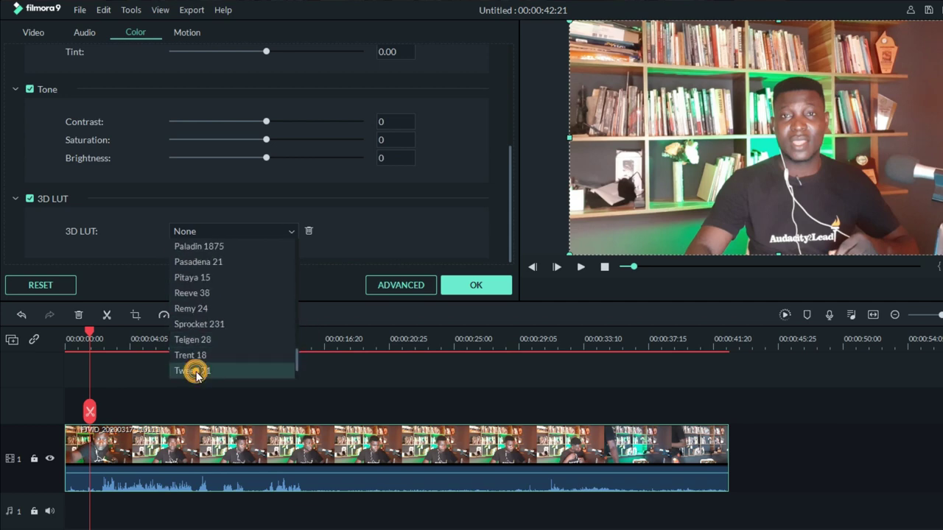
pyautogui.click(195, 371)
pyautogui.click(243, 231)
pyautogui.scroll(2, 295, 344)
pyautogui.click(235, 308)
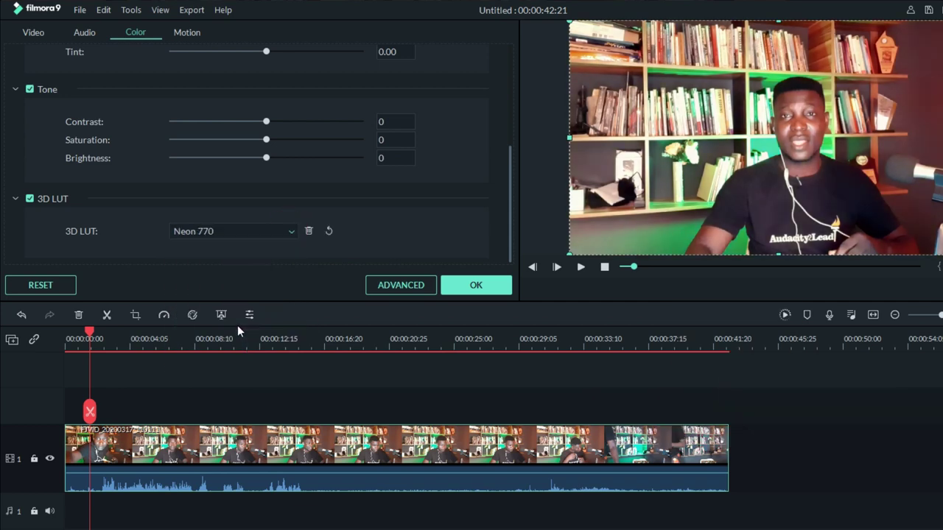
pyautogui.click(249, 421)
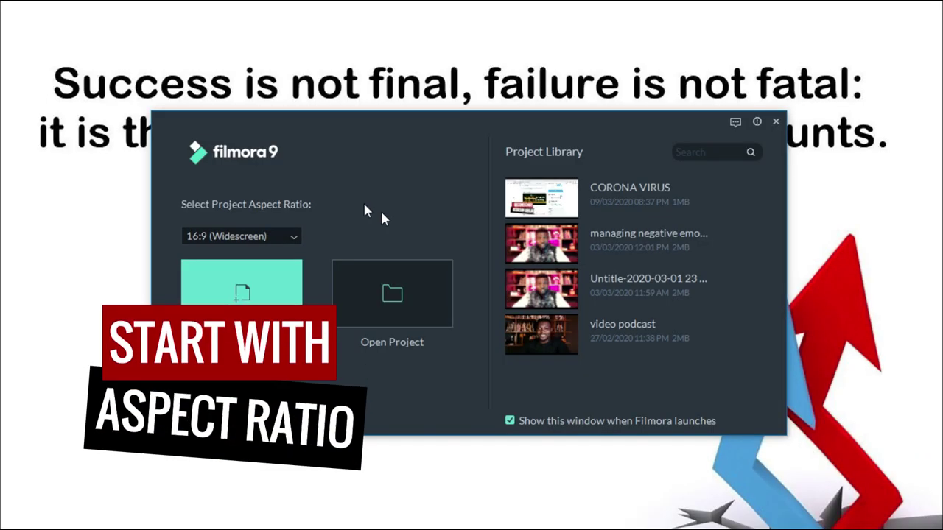
# - Review the aspect ratio choices and create a new project in 16:9 (Widescreen)
pyautogui.click(232, 235)
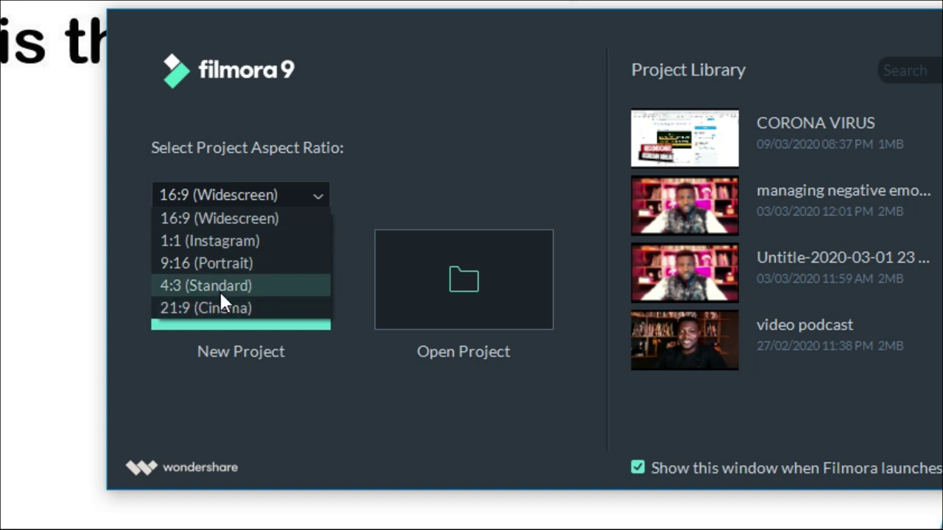
pyautogui.click(346, 423)
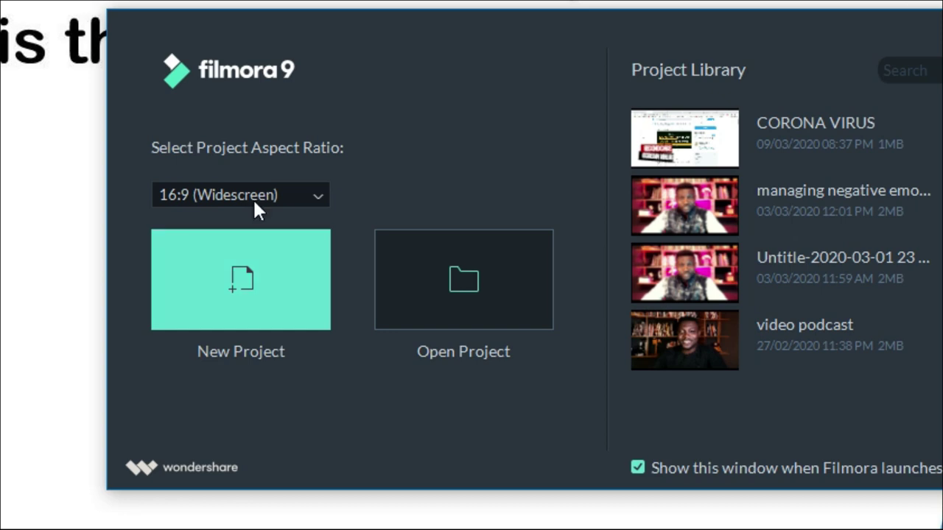
pyautogui.click(260, 308)
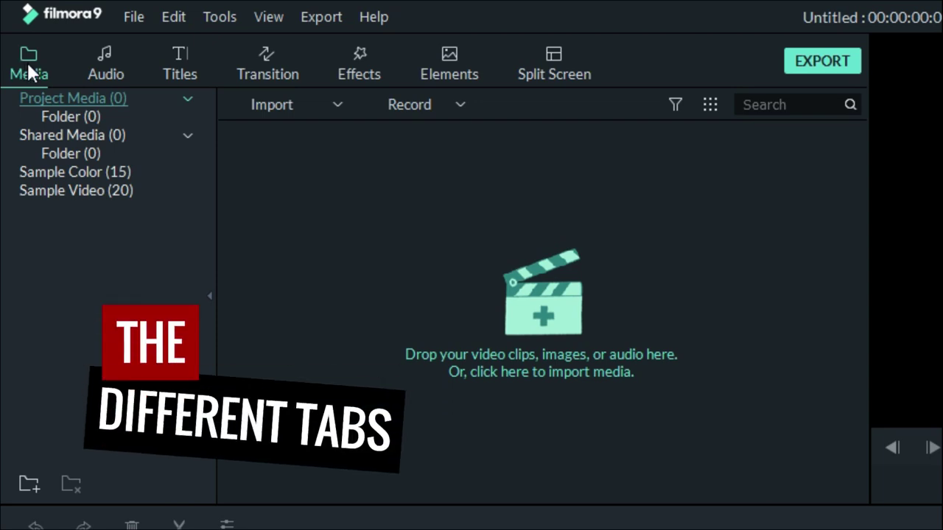
# - Look through the audio, titles, transition, effects, elements and split screen libraries, and return to the media library
pyautogui.click(101, 59)
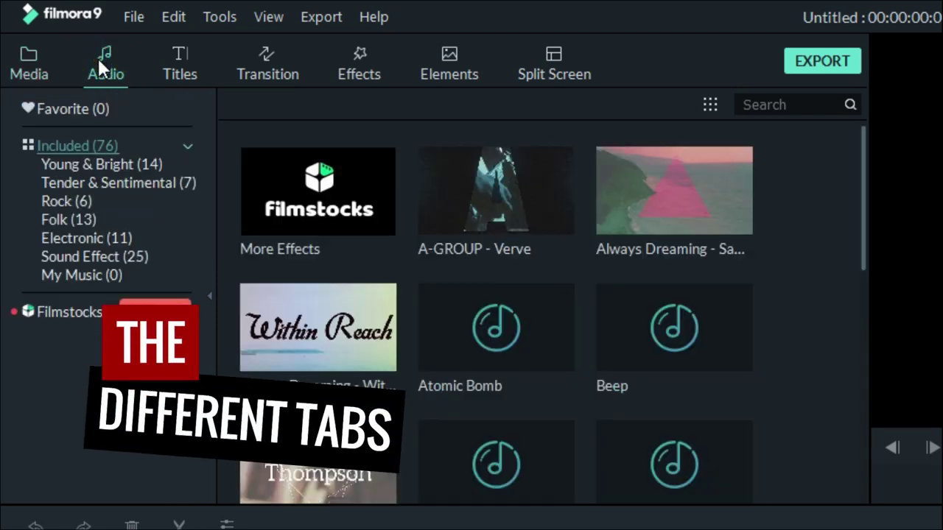
pyautogui.click(178, 63)
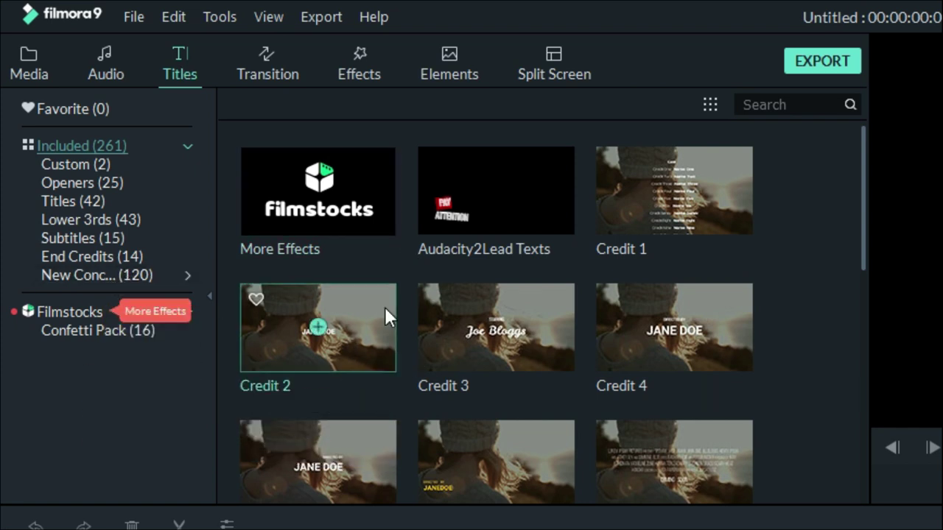
pyautogui.click(263, 51)
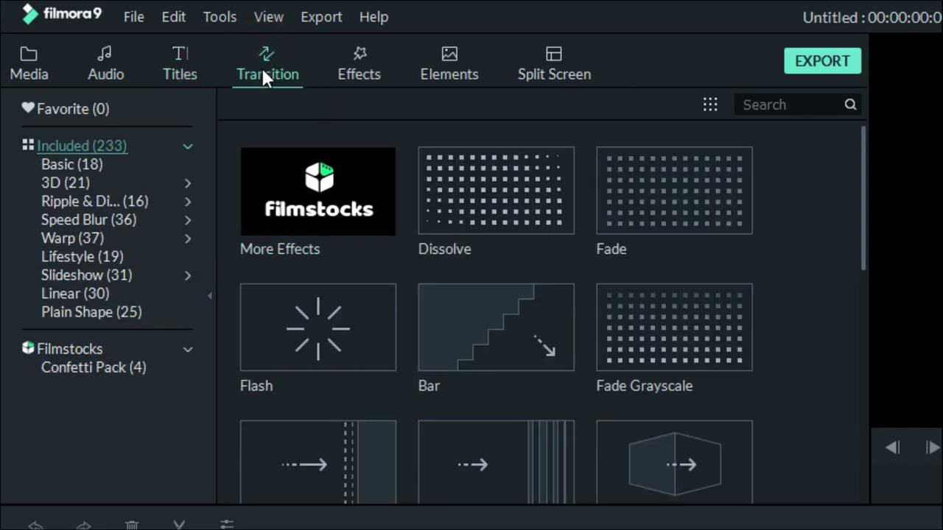
pyautogui.click(353, 71)
pyautogui.click(448, 71)
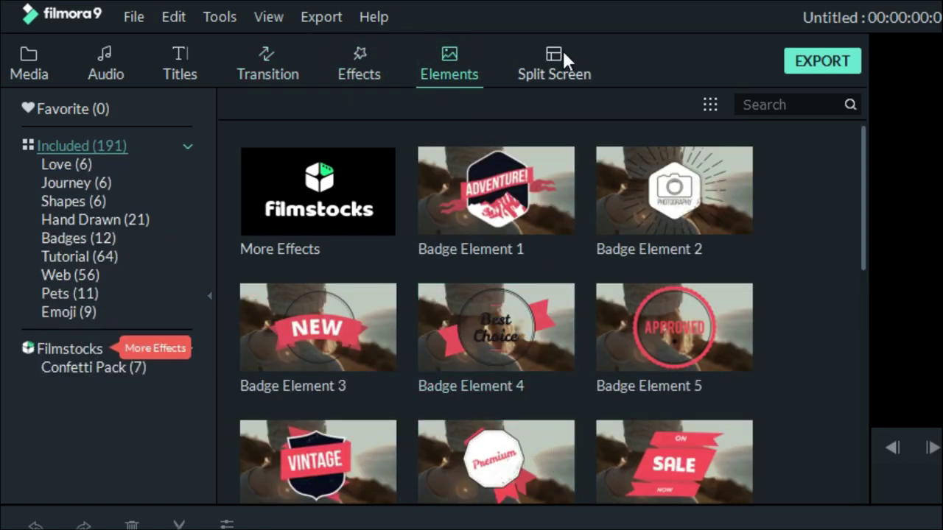
pyautogui.click(549, 70)
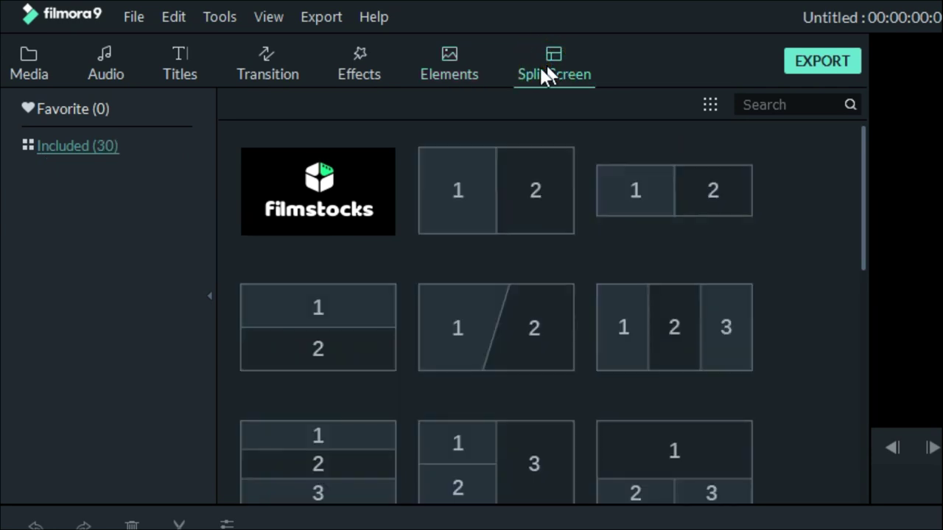
pyautogui.click(26, 71)
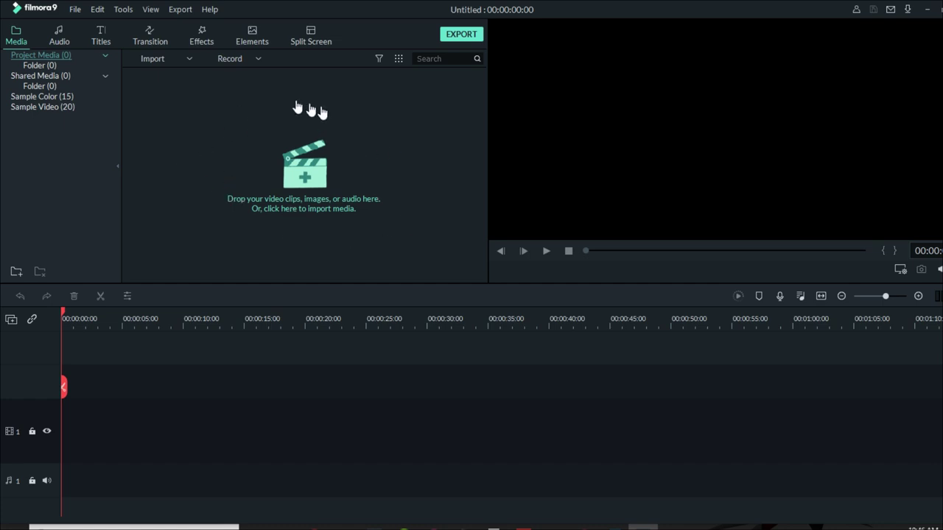
pyautogui.click(439, 233)
pyautogui.click(346, 207)
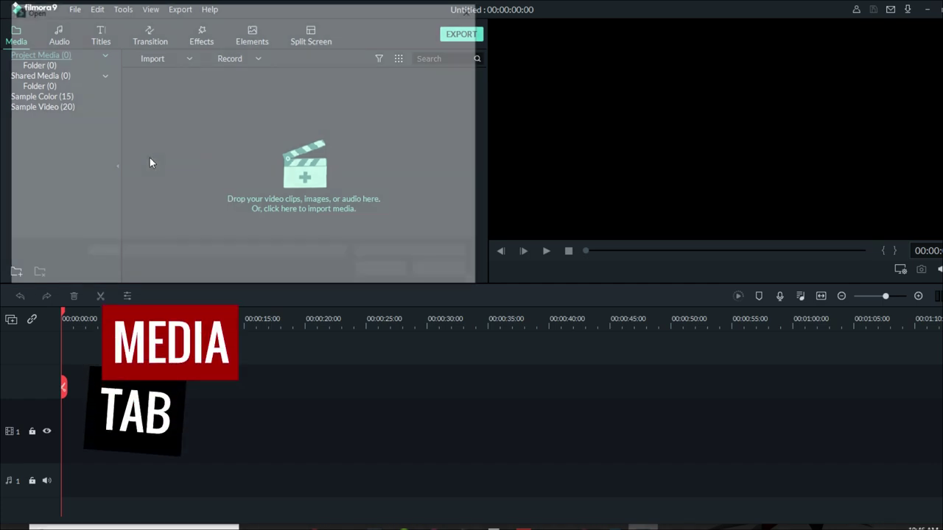
pyautogui.click(446, 271)
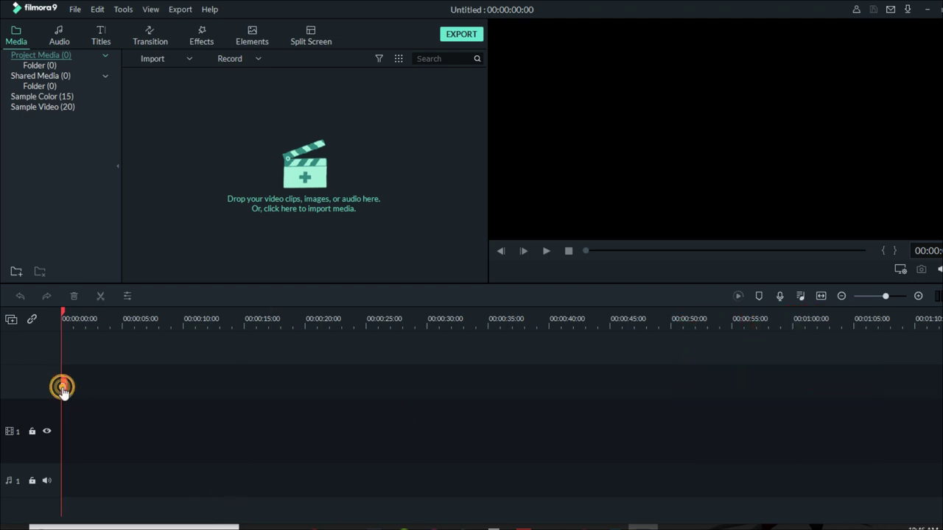
# - Move the timeline playhead to about 5 seconds
pyautogui.moveTo(63, 388); pyautogui.dragTo(129, 440)
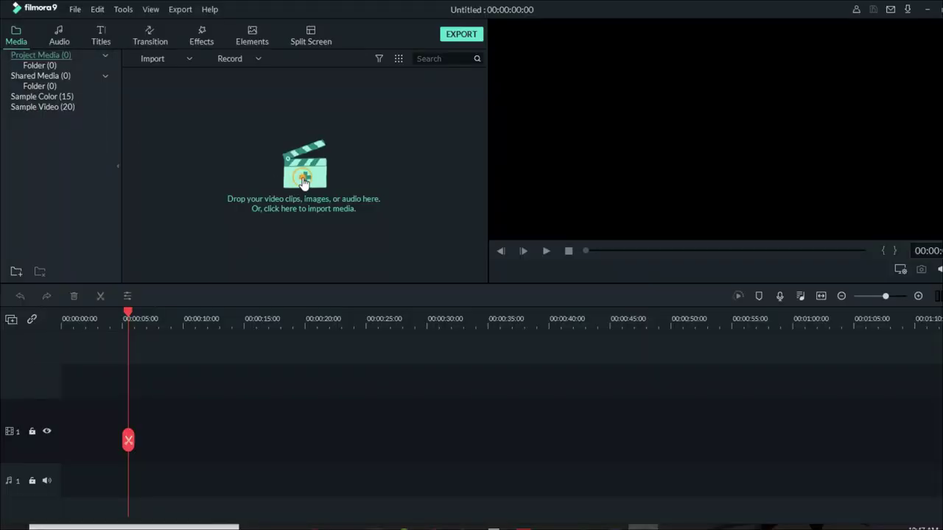
# - Import the FJVID_20200301_184... video from the NEGATIVE EMOTIONS folder under Captures > Phone Videos
pyautogui.click(303, 181)
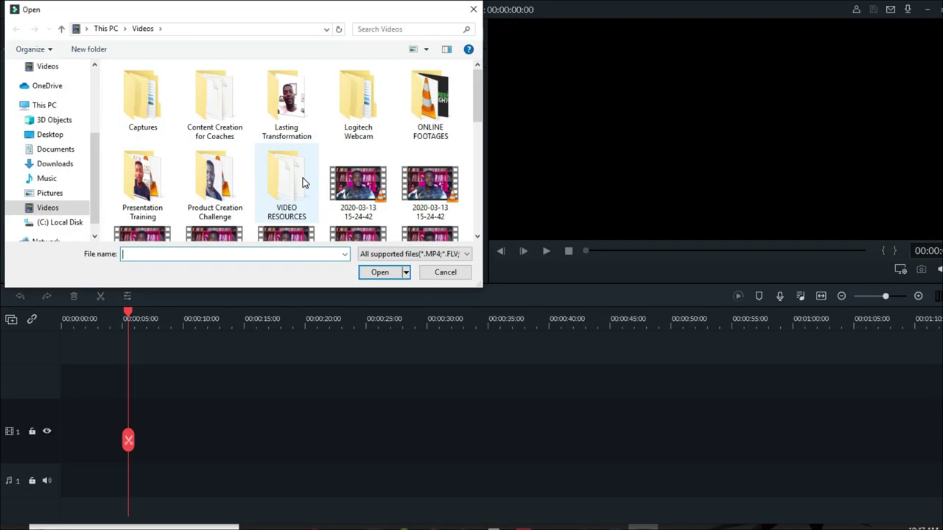
pyautogui.scroll(-3, 273, 183)
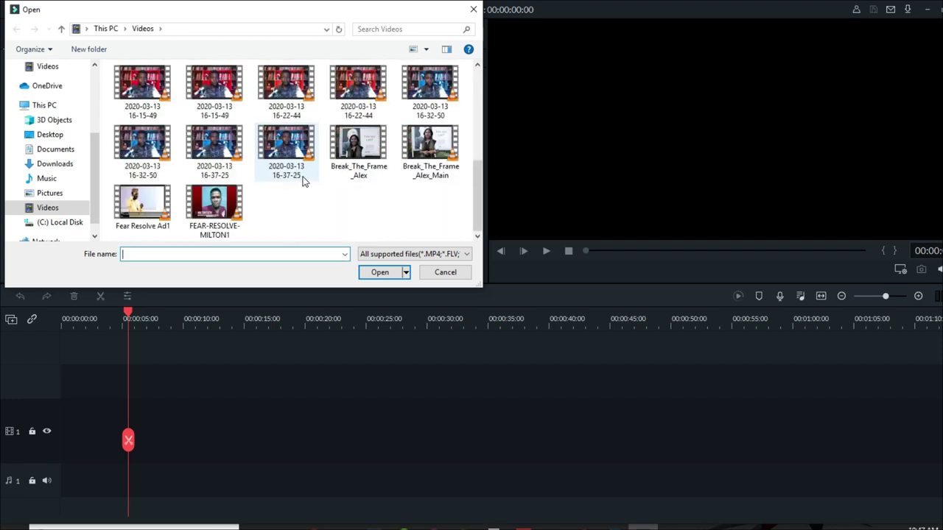
pyautogui.scroll(3, 303, 181)
pyautogui.scroll(-1, 305, 182)
pyautogui.doubleClick(242, 99)
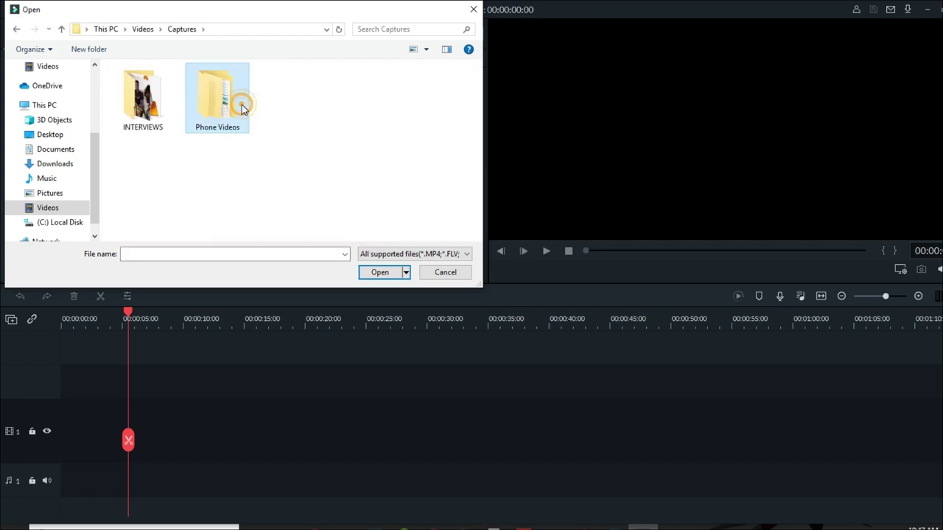
pyautogui.doubleClick(242, 95)
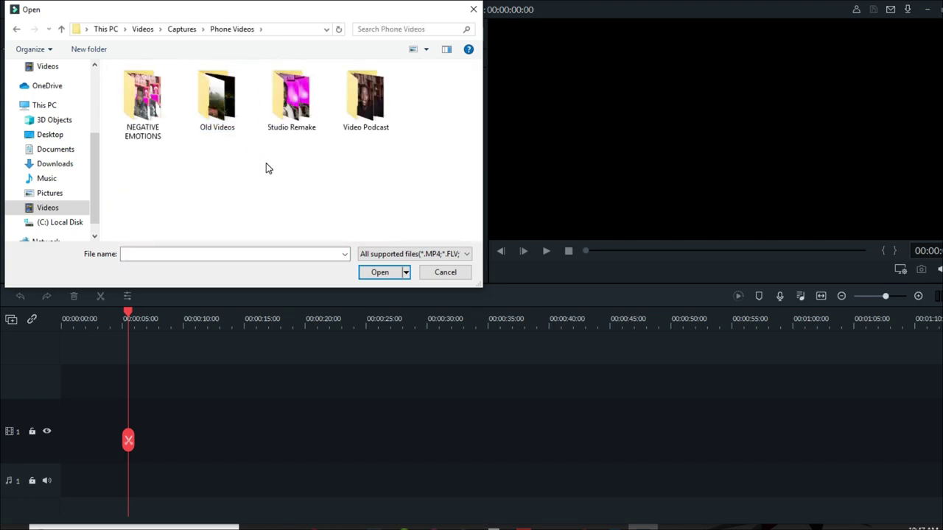
pyautogui.doubleClick(140, 126)
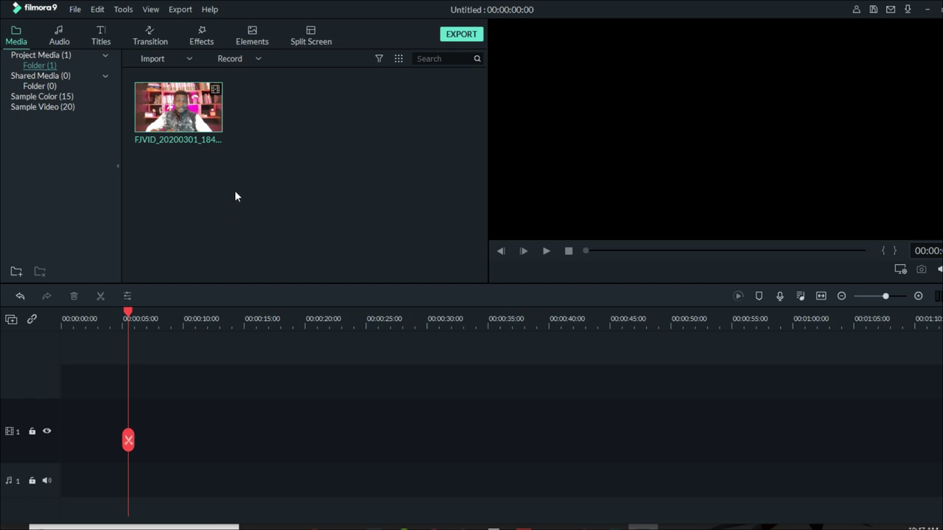
# - Place the imported video at the start of video track 1 and match the project to the media at 1920 x 1080 30fps
pyautogui.moveTo(210, 115); pyautogui.dragTo(43, 449)
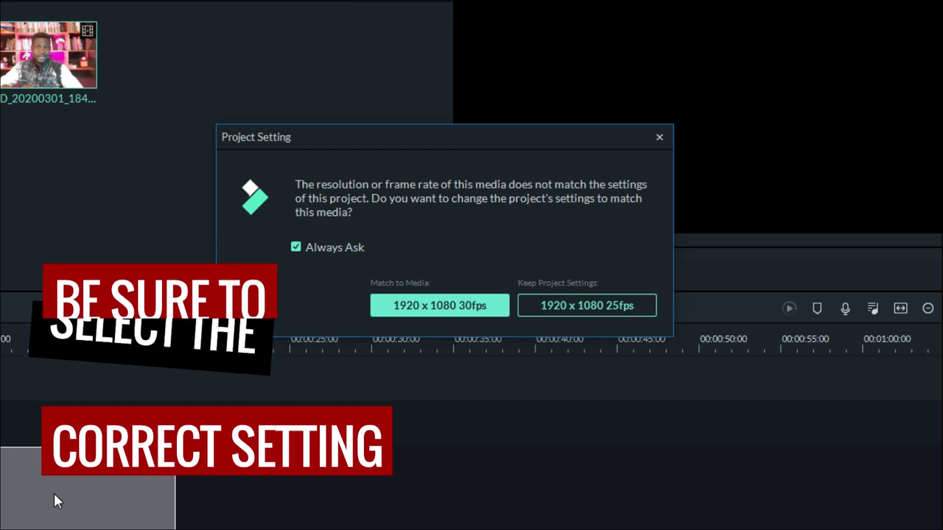
pyautogui.click(462, 299)
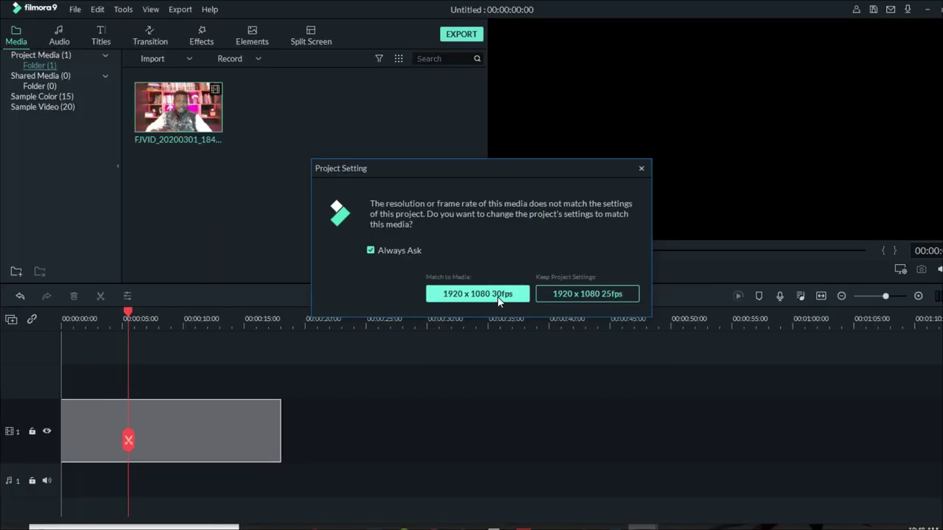
pyautogui.click(498, 297)
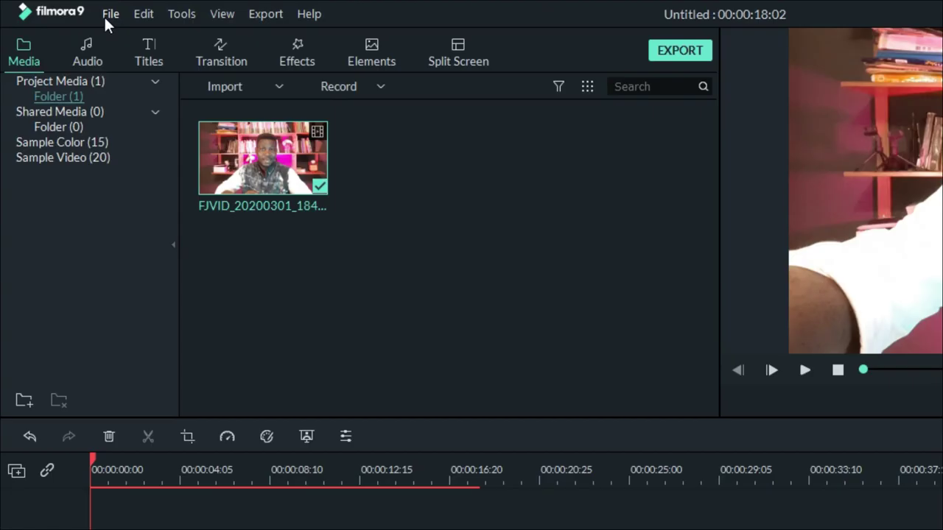
# - Look through the aspect ratio options in the project settings and leave the settings without changing them
pyautogui.click(74, 9)
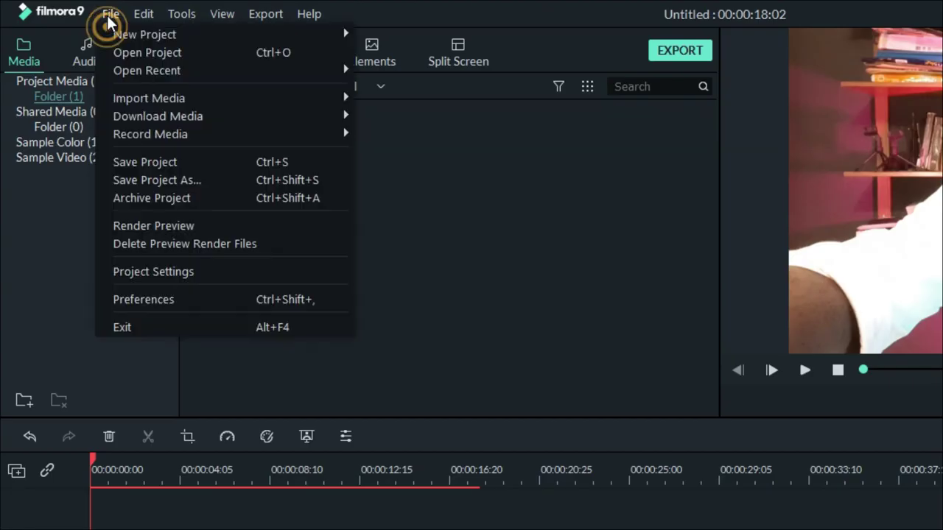
pyautogui.click(182, 274)
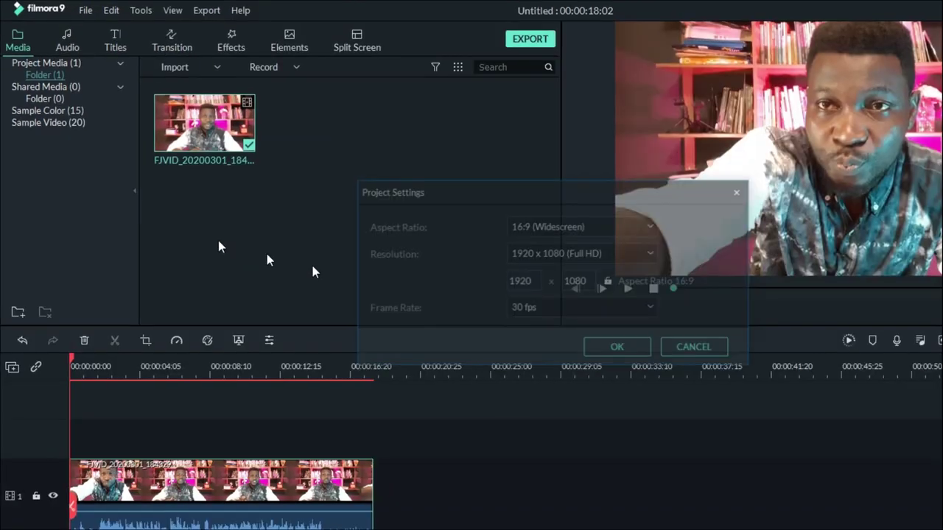
pyautogui.click(549, 309)
pyautogui.click(547, 311)
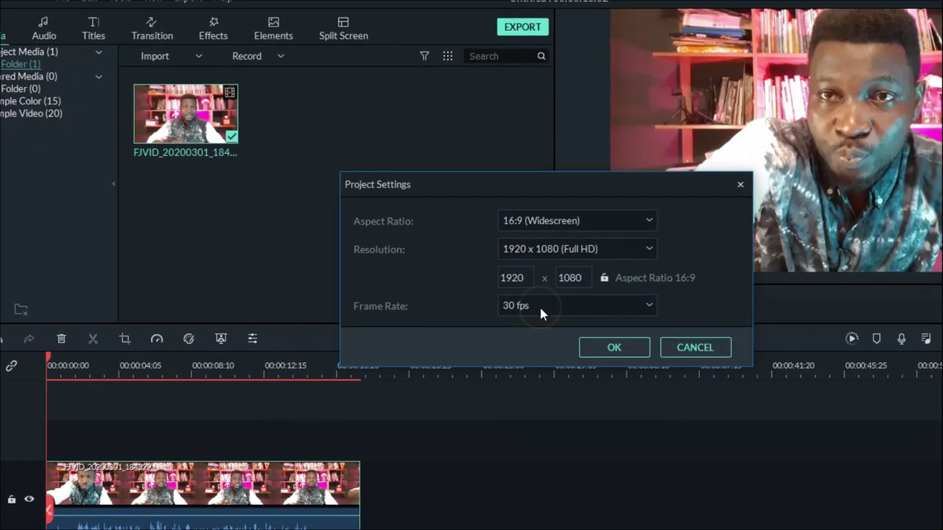
pyautogui.click(544, 221)
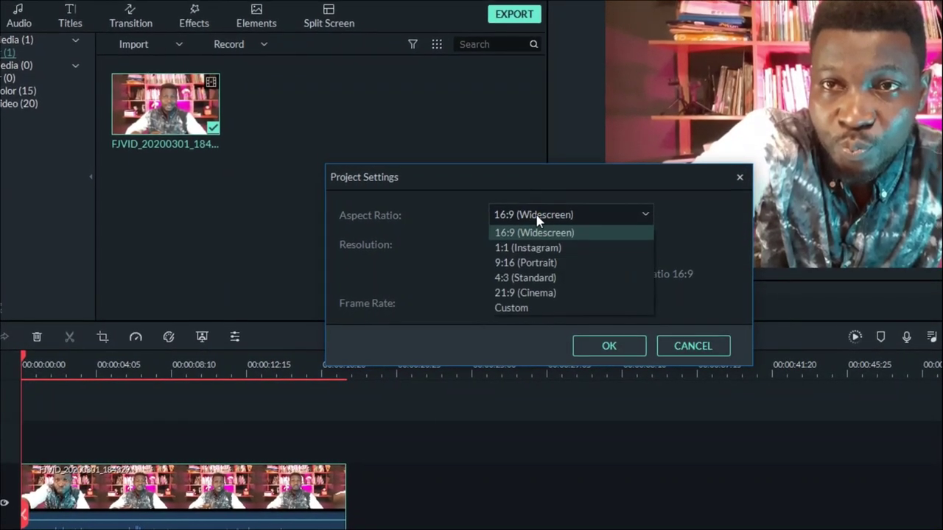
pyautogui.click(441, 260)
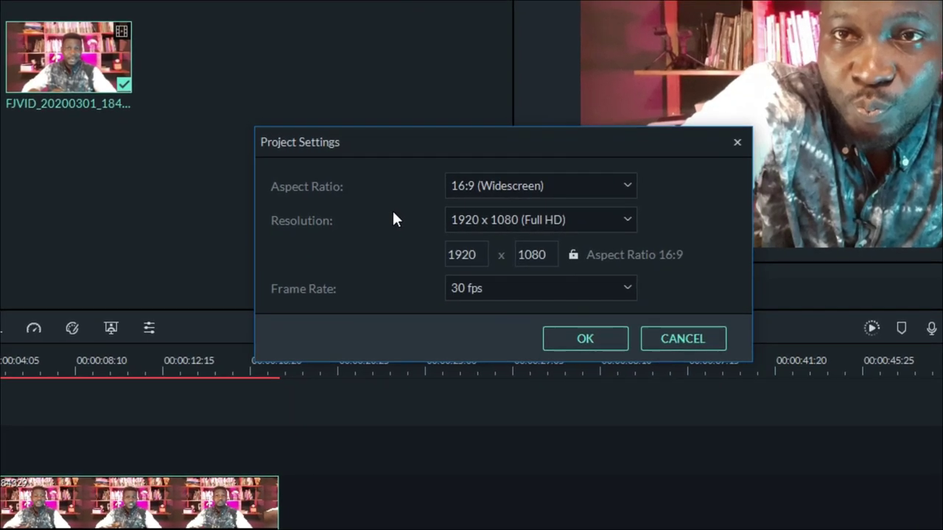
pyautogui.click(484, 185)
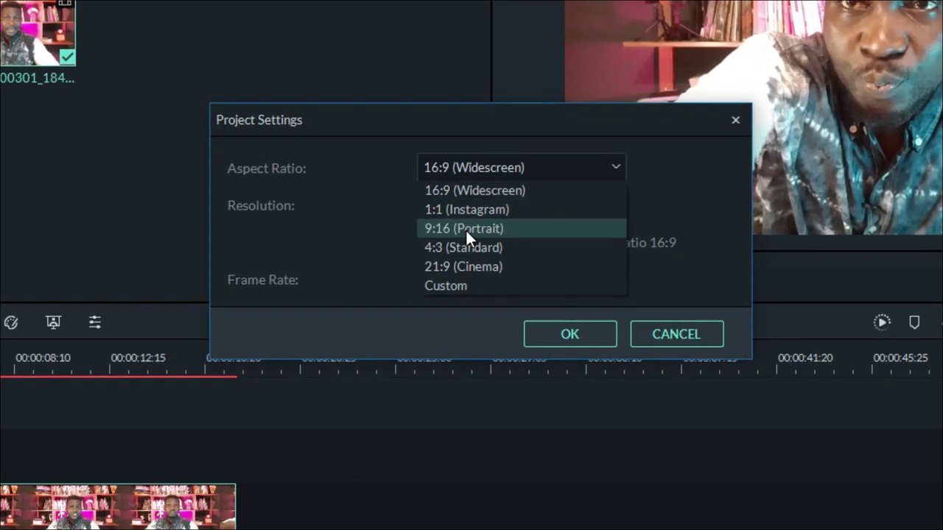
pyautogui.click(366, 209)
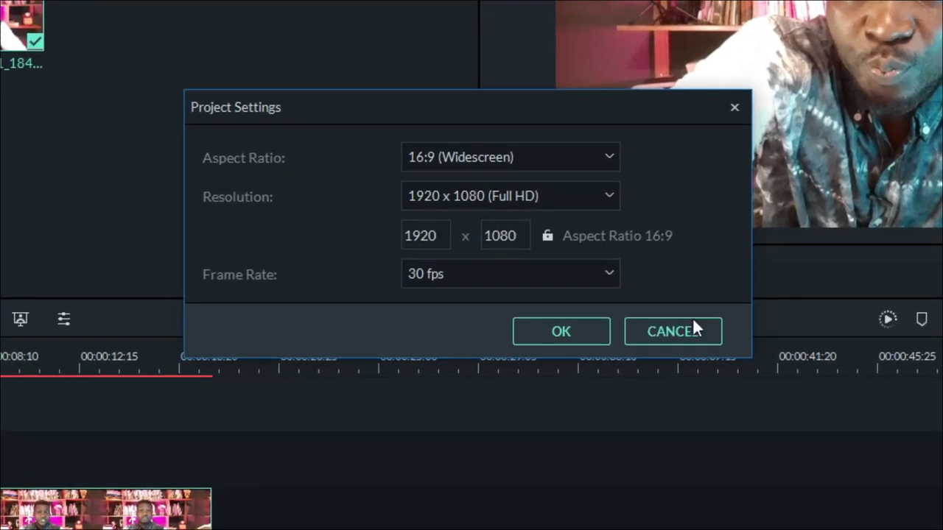
pyautogui.click(677, 329)
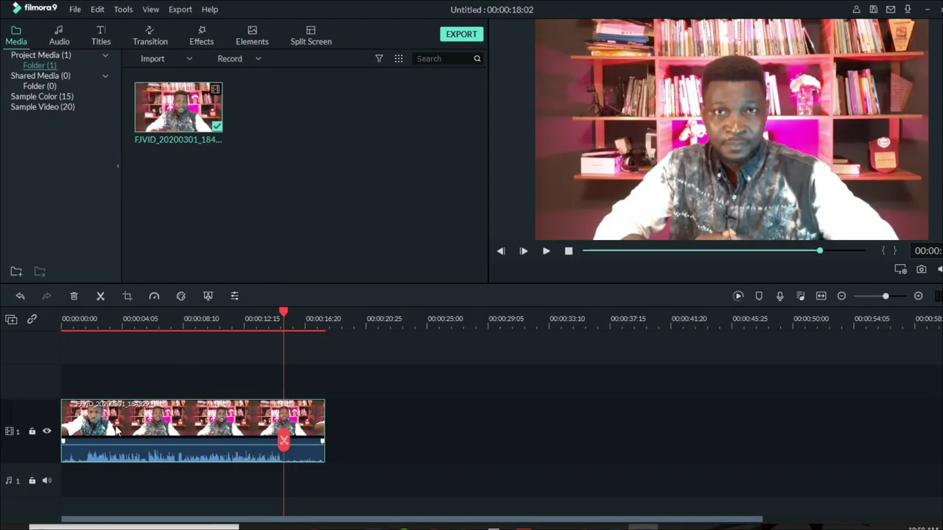
# - Fit the whole clip in the timeline view and split it at about 00:00:01:20, just before the speech waveform starts
pyautogui.moveTo(123, 322); pyautogui.dragTo(78, 351)
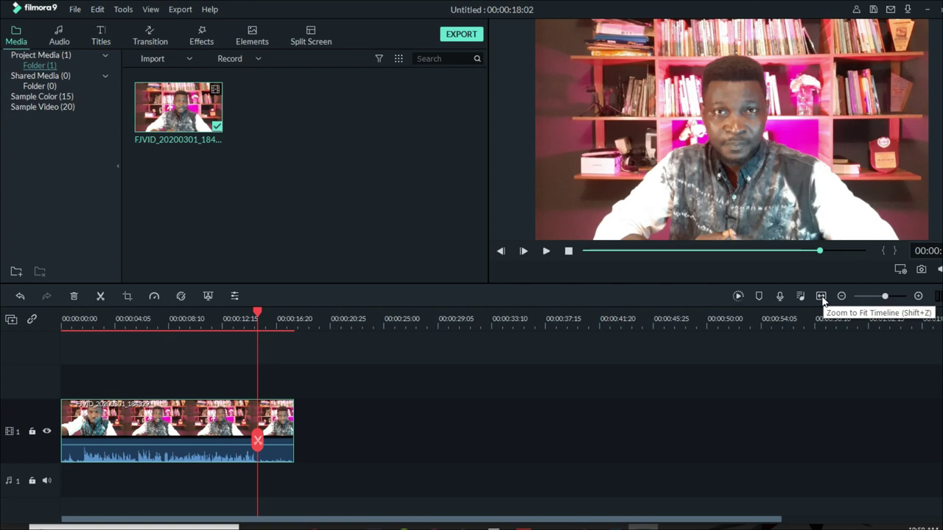
pyautogui.click(821, 296)
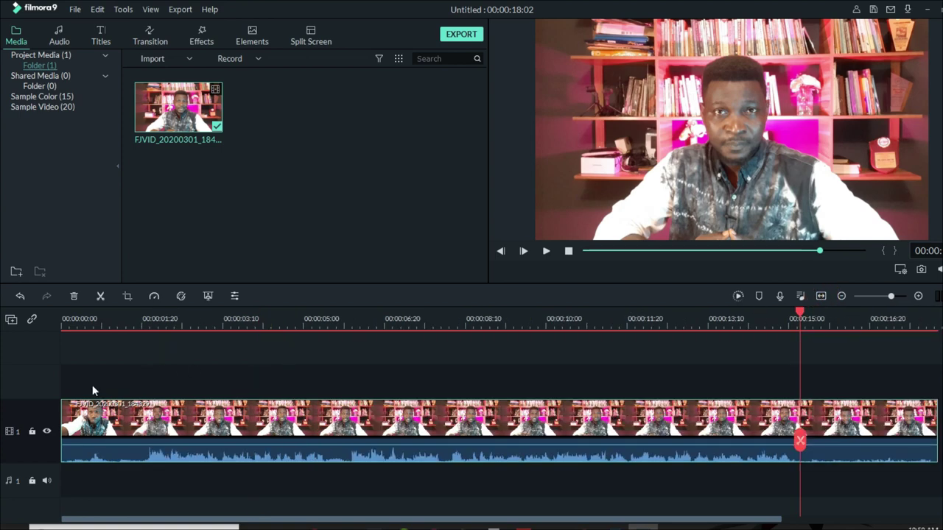
pyautogui.click(148, 388)
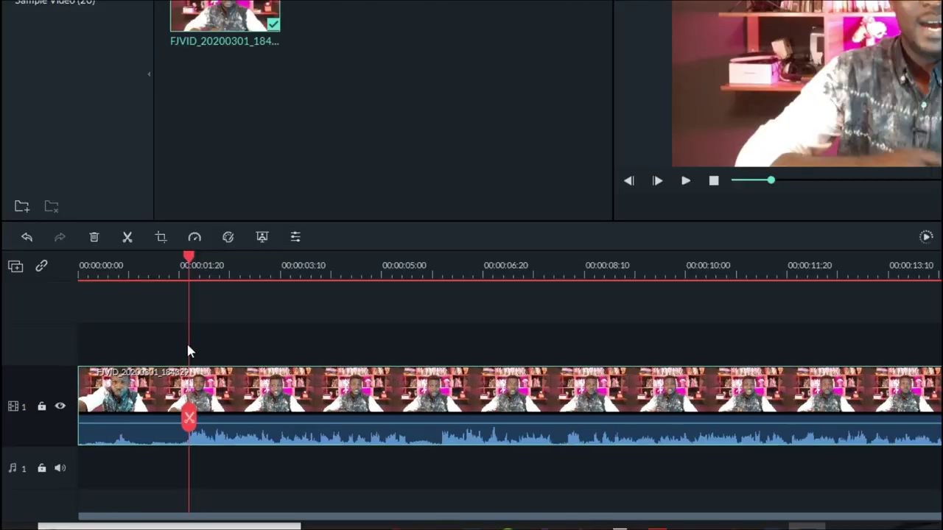
pyautogui.click(182, 331)
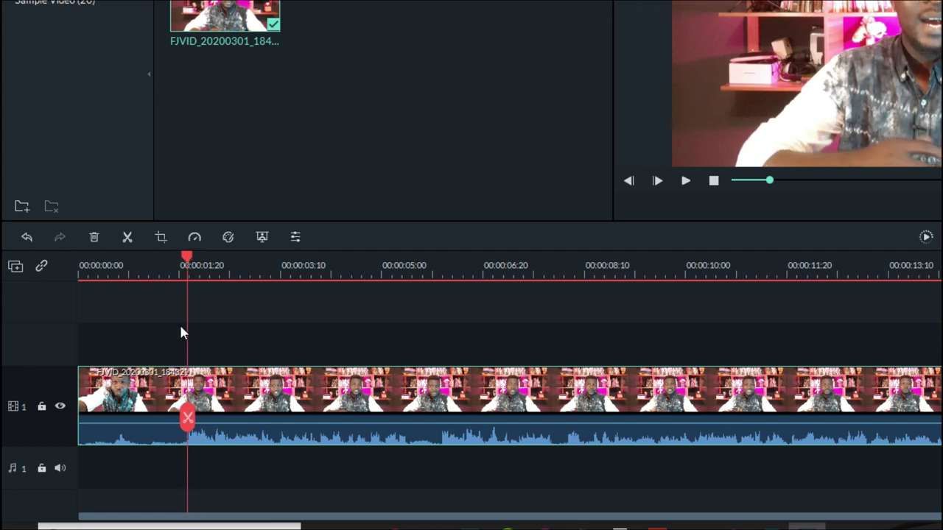
pyautogui.click(180, 332)
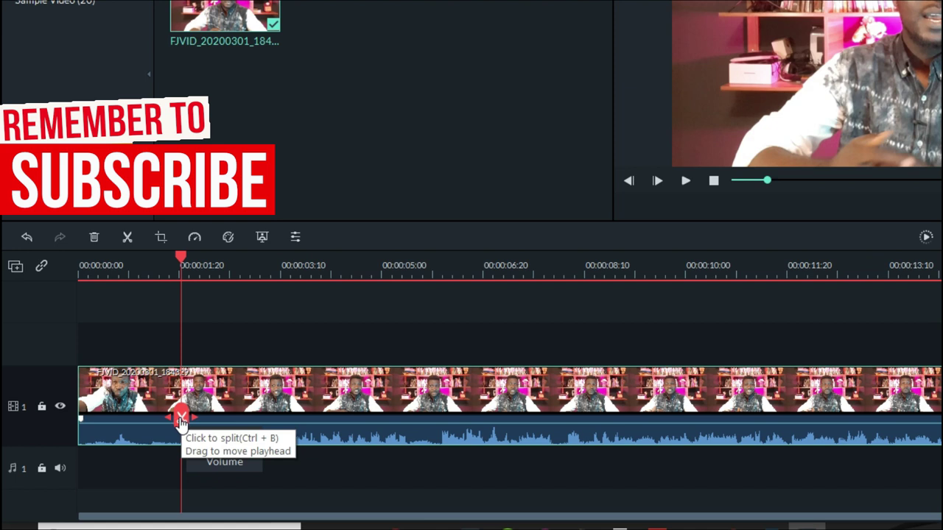
pyautogui.click(126, 238)
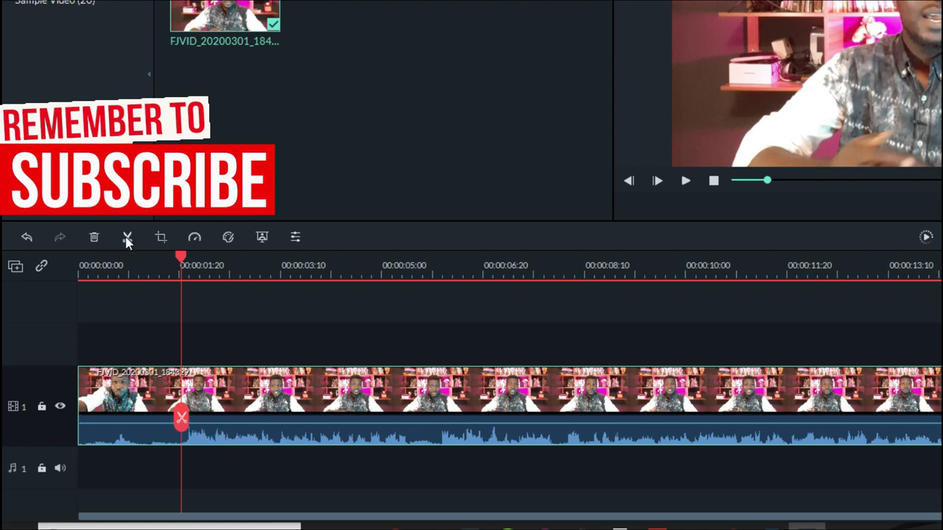
pyautogui.click(181, 421)
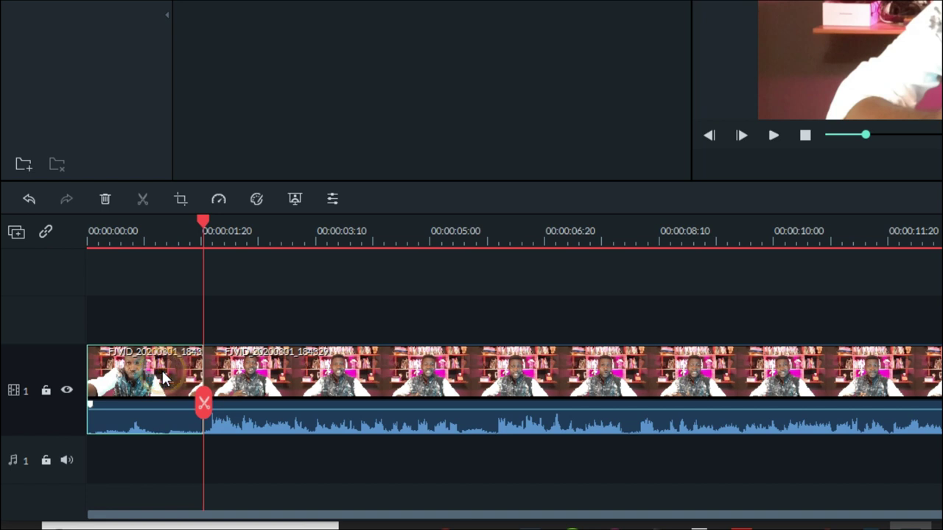
# - Try deleting the short opening piece with Auto Ripple on and then with it off, undoing each deletion
pyautogui.click(105, 199)
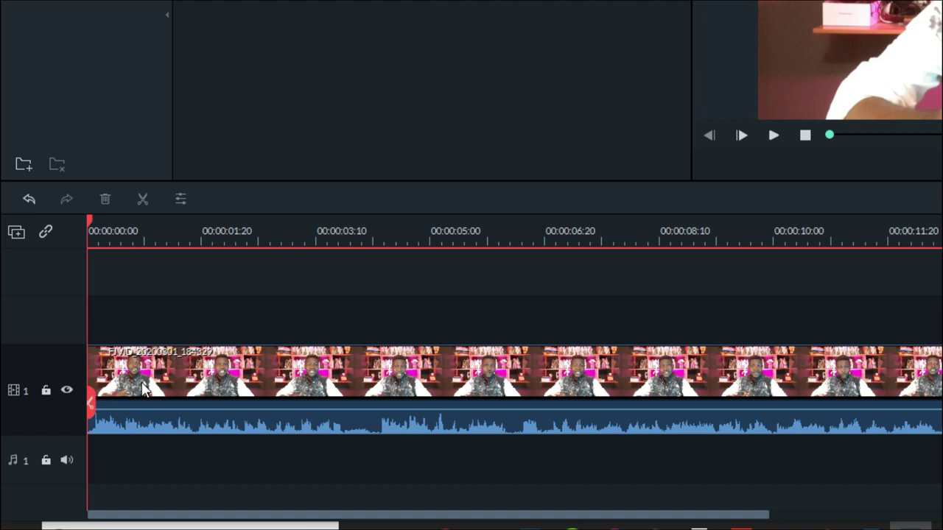
pyautogui.click(30, 198)
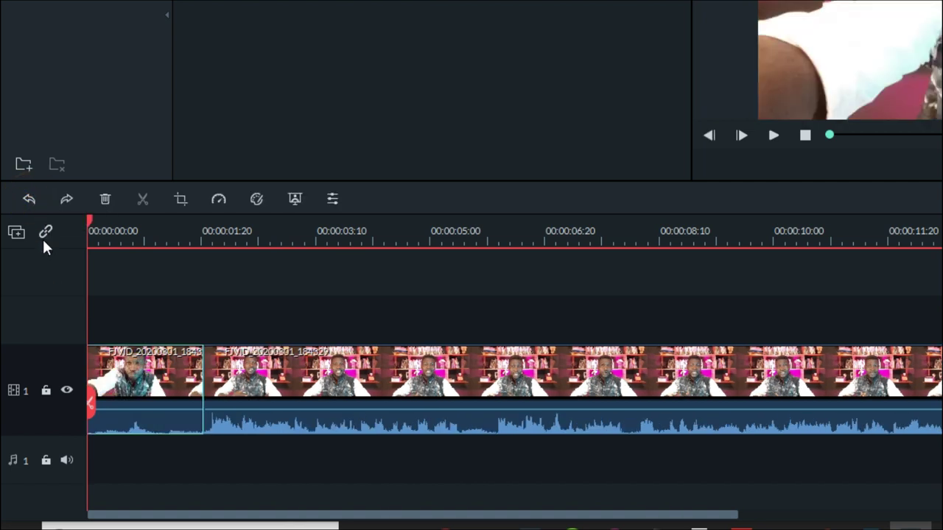
pyautogui.click(45, 233)
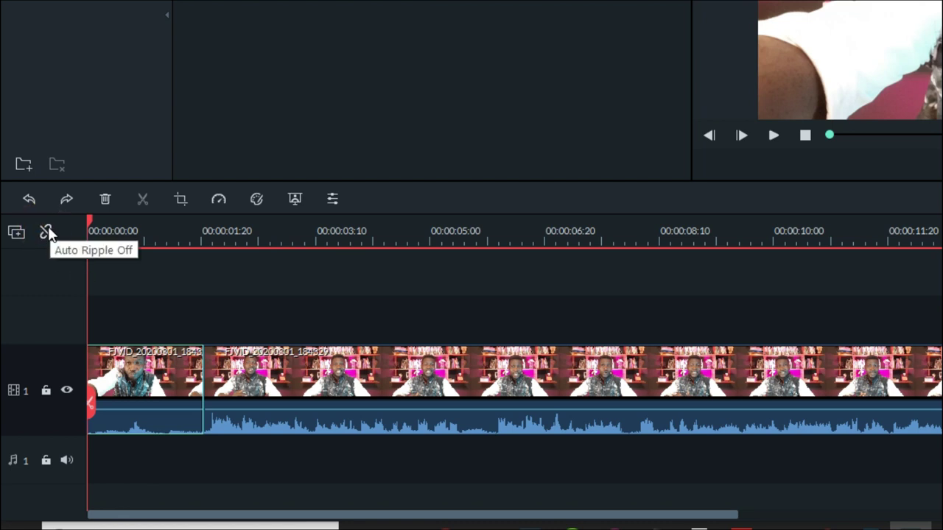
pyautogui.click(154, 353)
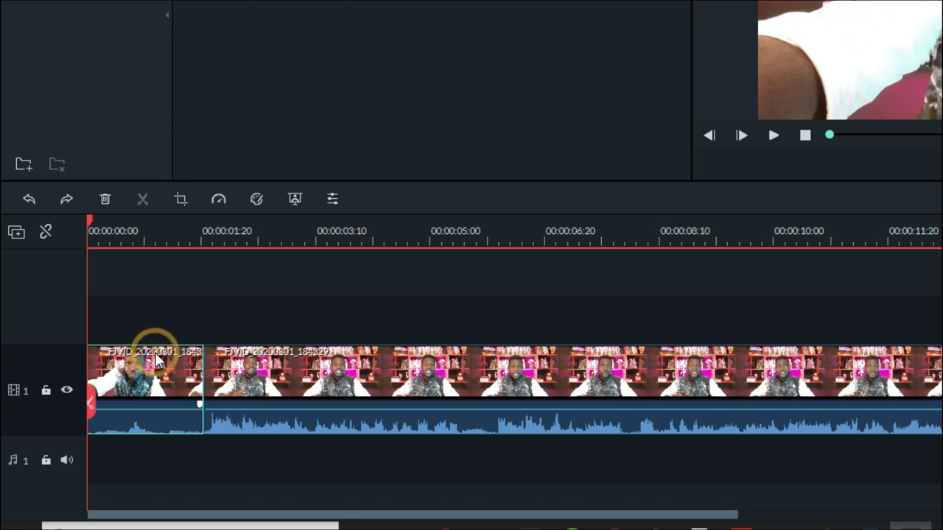
pyautogui.click(105, 200)
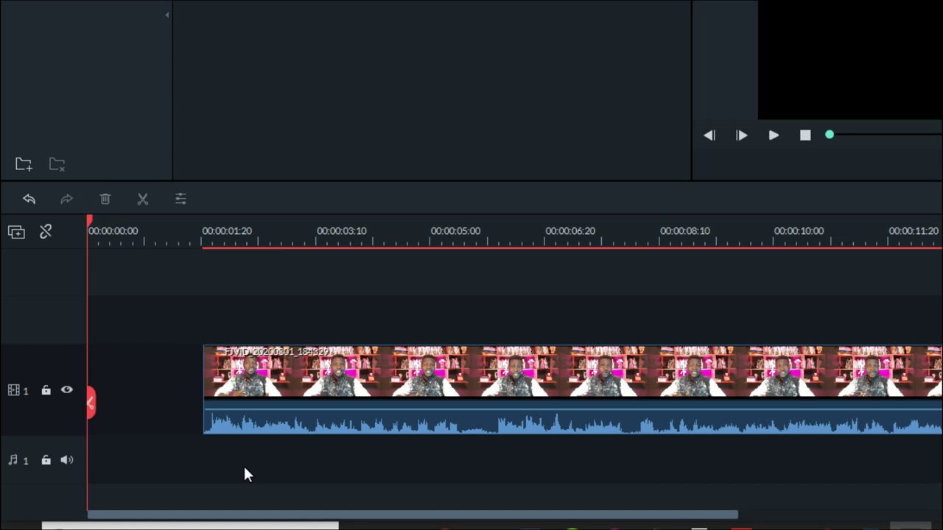
pyautogui.click(156, 384)
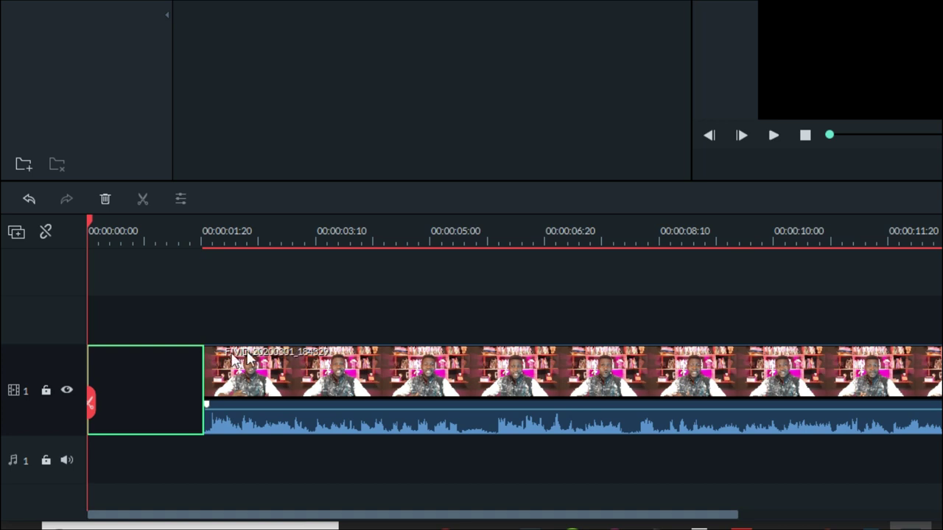
pyautogui.click(29, 199)
# - Turn Auto Ripple back on and delete the short opening piece of the video on track 1
pyautogui.click(44, 232)
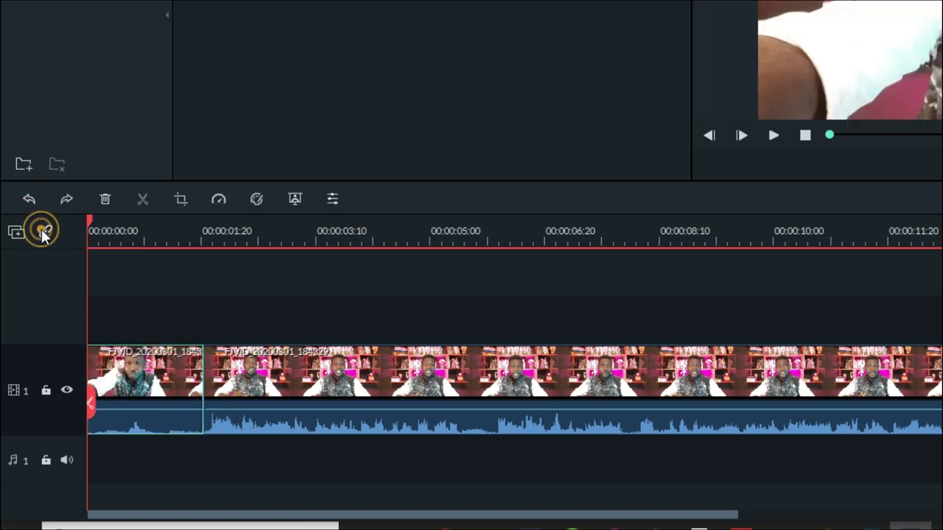
pyautogui.click(104, 197)
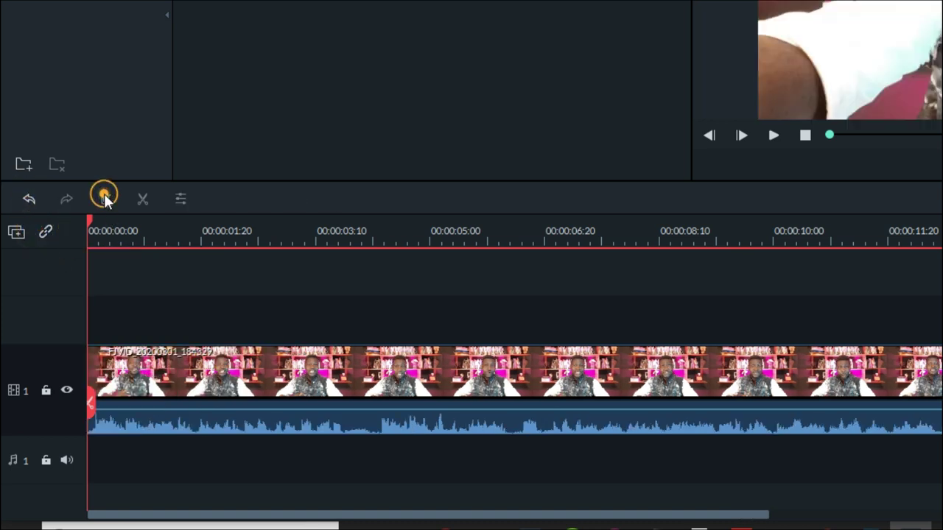
# - Locate the start of the silent pause in the waveform and split the clip there, at about 00:00:03:21
pyautogui.click(322, 232)
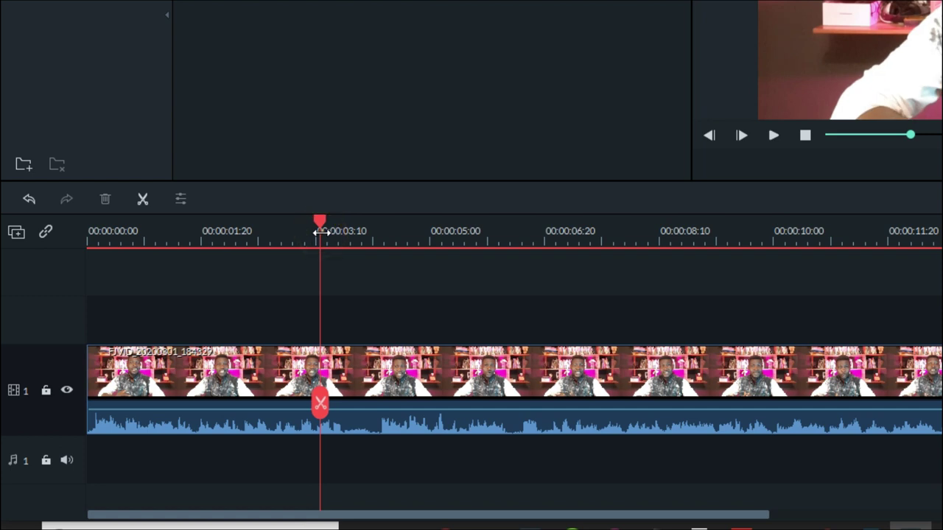
pyautogui.click(349, 233)
pyautogui.moveTo(349, 220)
pyautogui.mouseDown()
pyautogui.moveTo(312, 224)
pyautogui.moveTo(344, 220)
pyautogui.mouseUp()
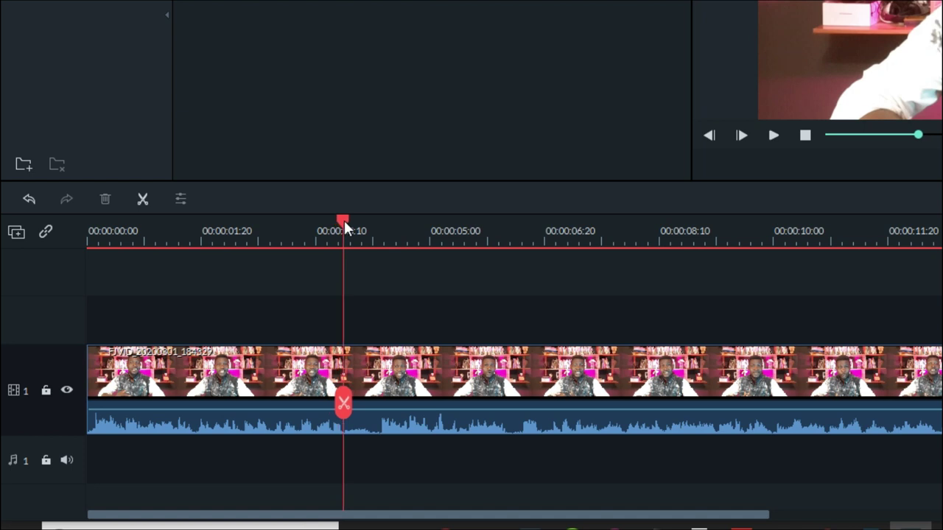
pyautogui.press('space')
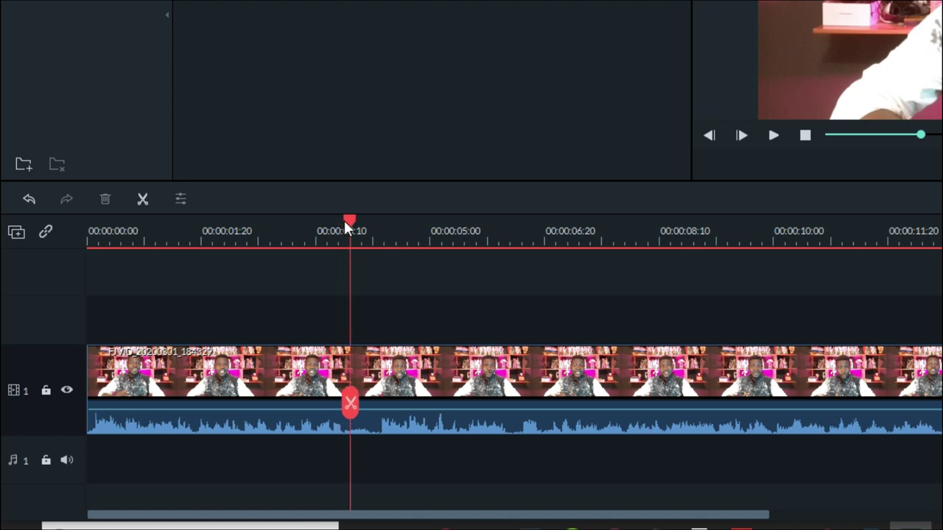
pyautogui.press('Left')
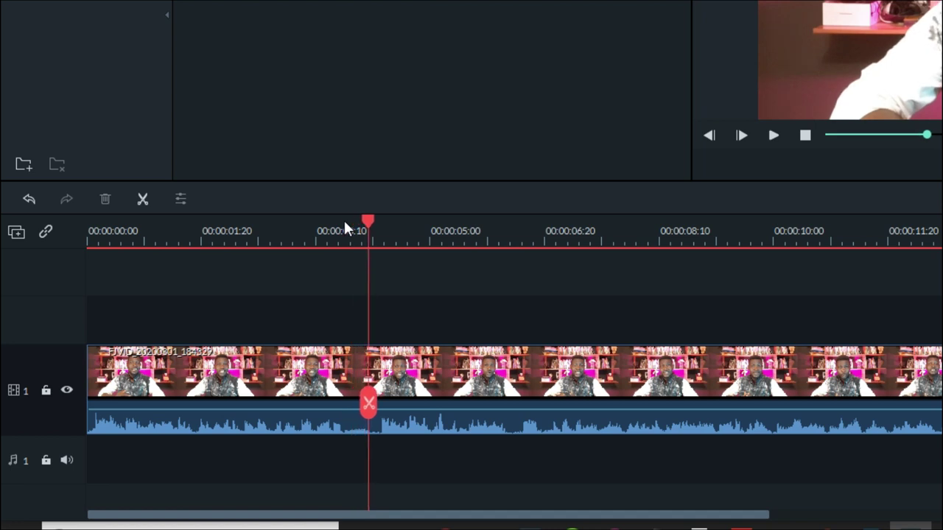
pyautogui.press('Left')
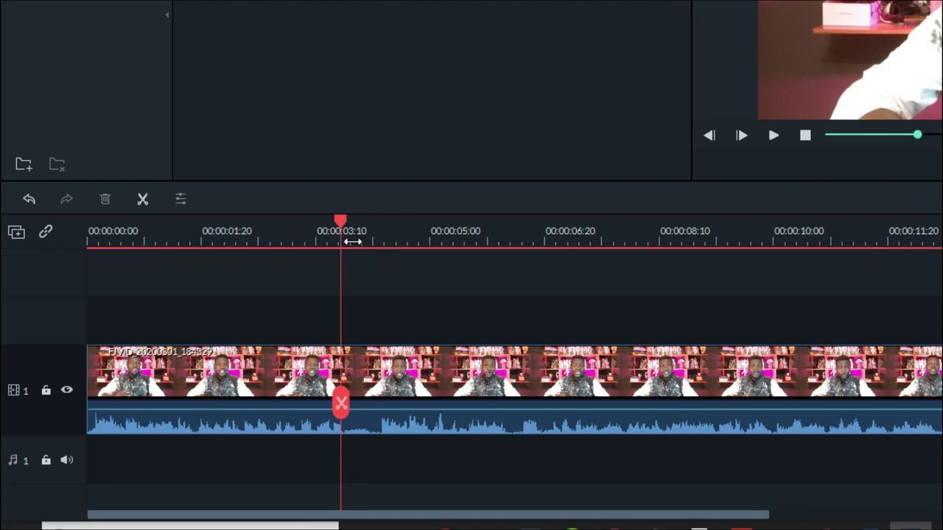
pyautogui.moveTo(353, 242)
pyautogui.mouseDown()
pyautogui.moveTo(609, 233)
pyautogui.moveTo(375, 211)
pyautogui.moveTo(366, 236)
pyautogui.mouseUp()
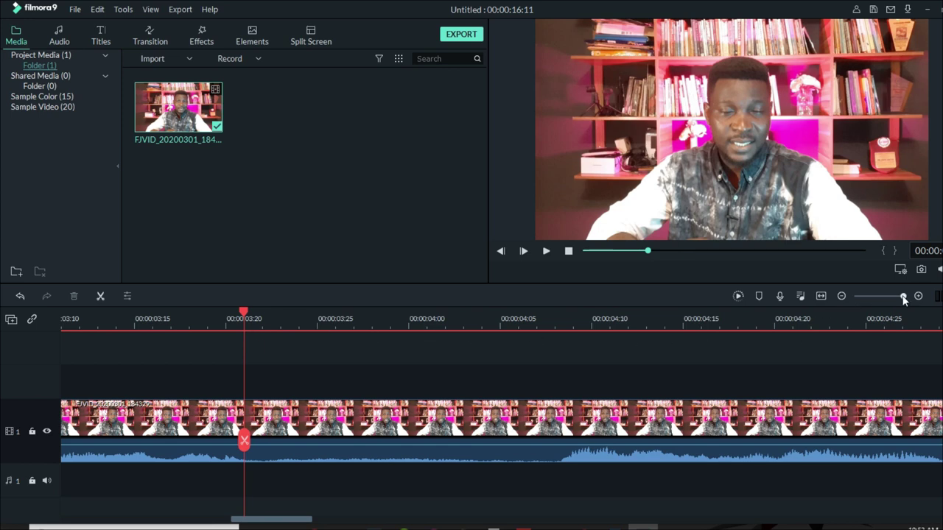
pyautogui.moveTo(903, 296); pyautogui.dragTo(926, 315)
pyautogui.click(244, 441)
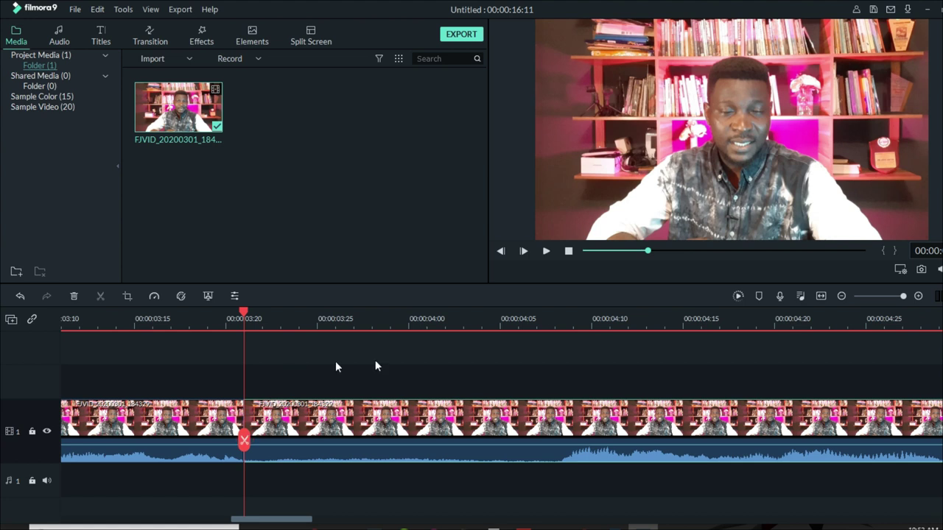
# - Split the clip at the end of the pause, at about 00:00:04:08, and delete the silent piece between the two splits
pyautogui.click(553, 322)
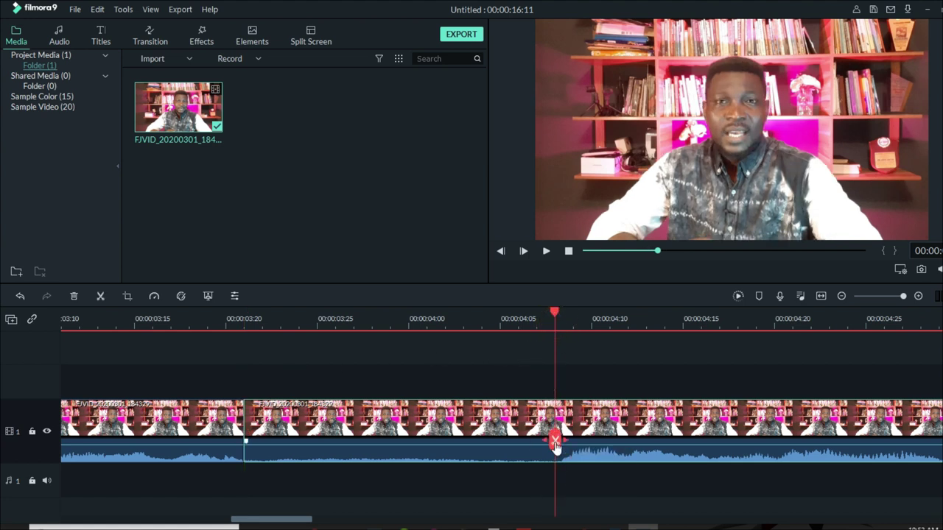
pyautogui.click(555, 441)
pyautogui.click(427, 416)
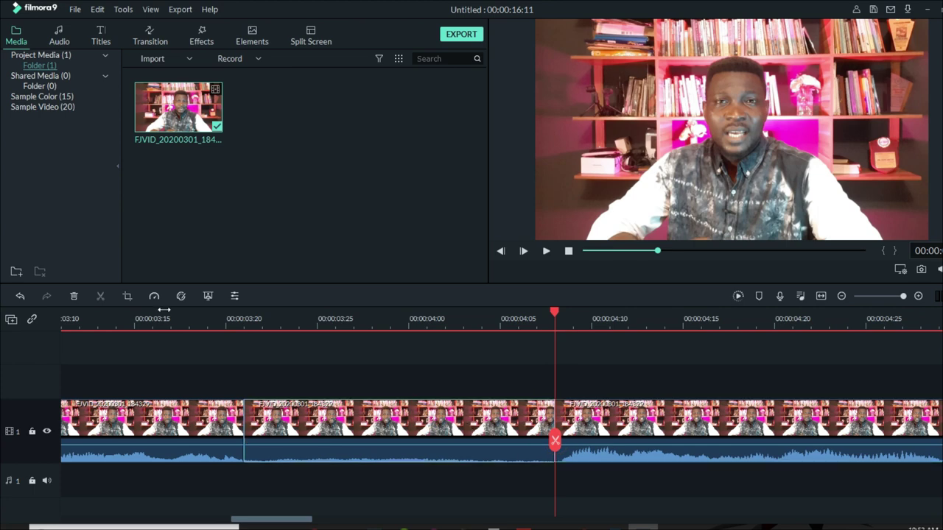
pyautogui.click(72, 296)
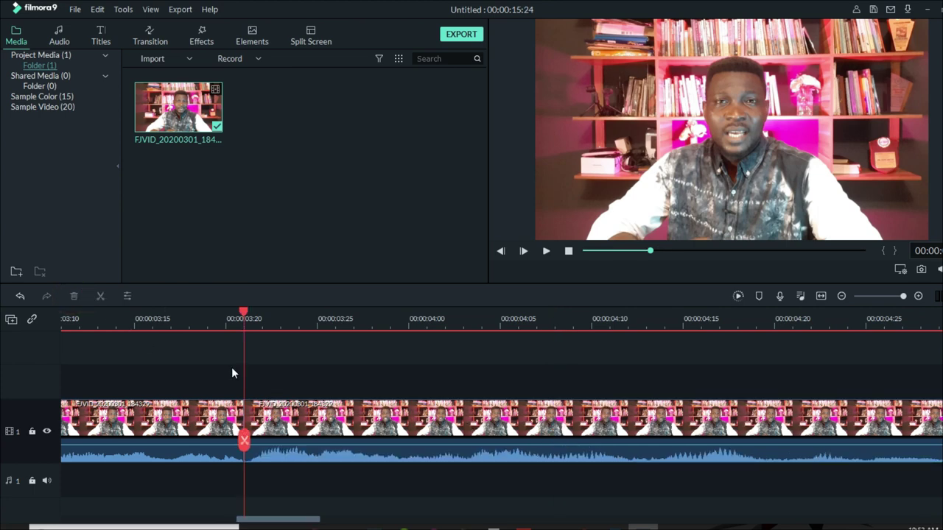
# - Play the video across the new cut to check it and show the whole timeline
pyautogui.press('space')
pyautogui.hotkey('ctrl', '-')
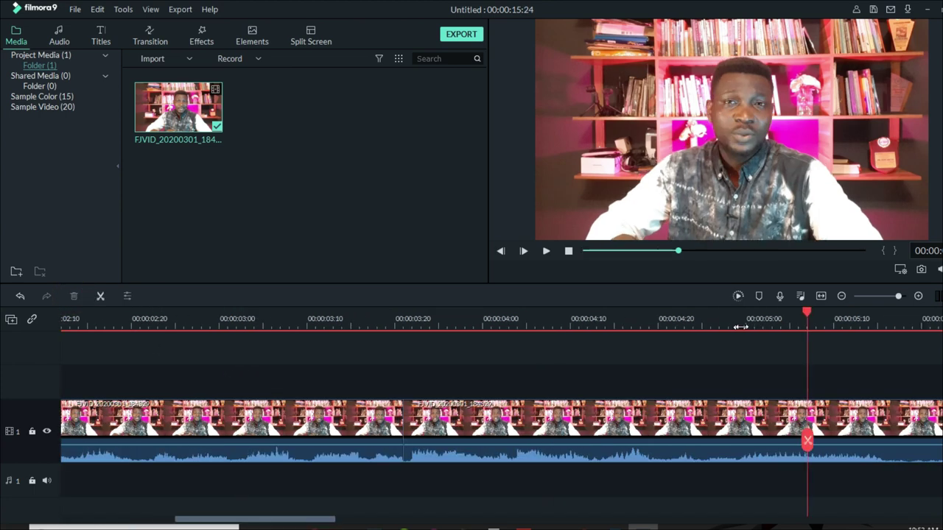
pyautogui.click(820, 296)
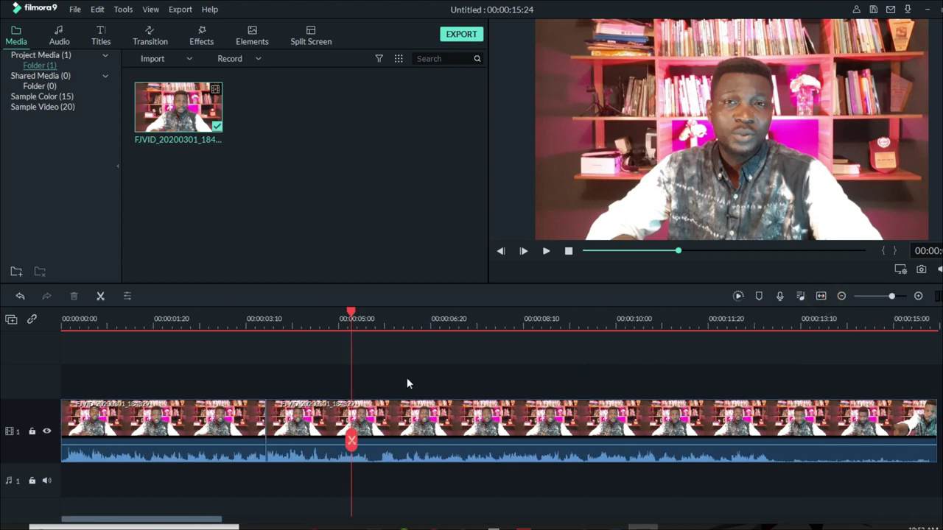
# - Split the clip at about 00:00:05:17 and 00:00:05:23 and delete the short silent piece between the two splits
pyautogui.click(367, 327)
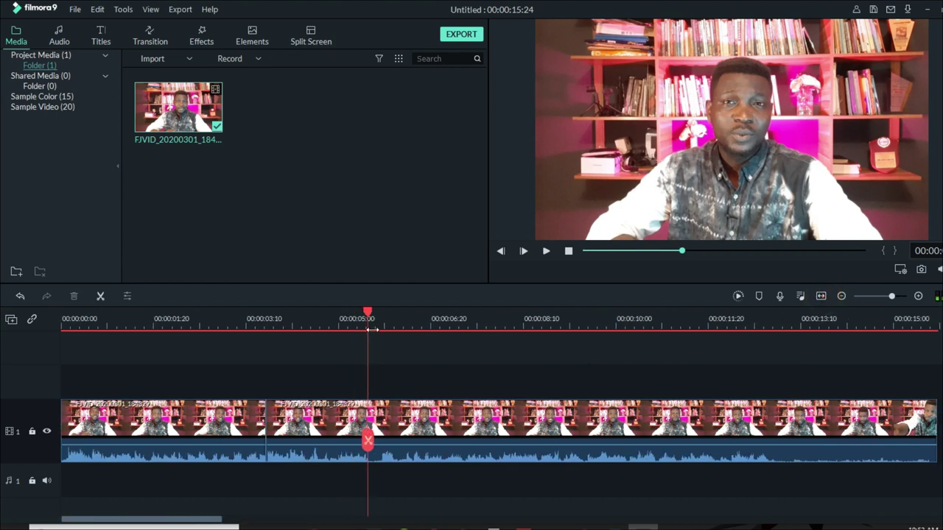
pyautogui.click(369, 440)
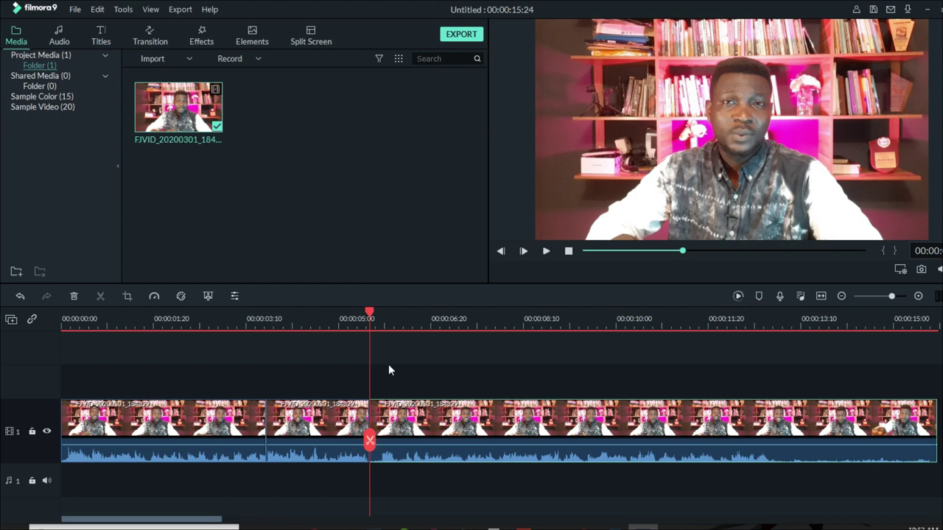
pyautogui.press('Right')
pyautogui.press('Right')
pyautogui.press('Right')
pyautogui.press('Right')
pyautogui.press('Right')
pyautogui.click(379, 437)
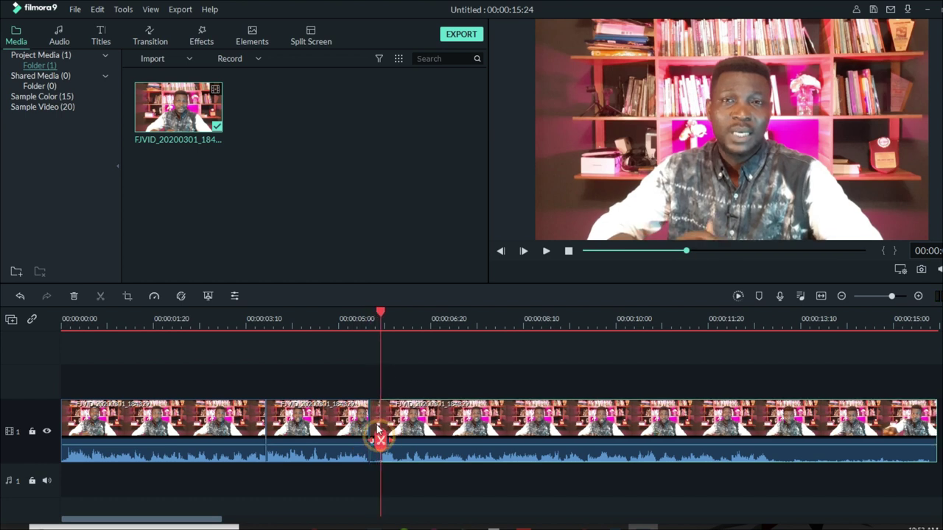
pyautogui.click(376, 427)
pyautogui.click(74, 295)
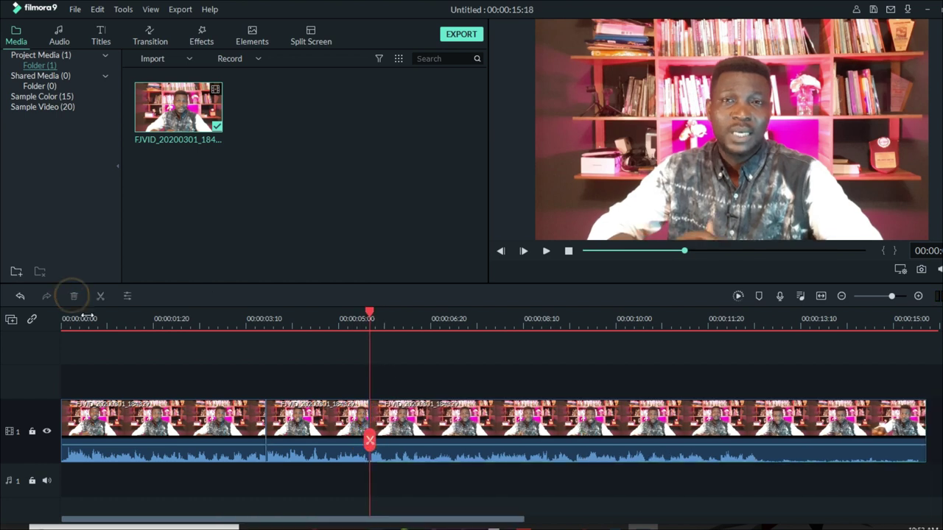
# - Split the clip where the speech ends, at about 00:00:12:20, and delete the silent remainder at the end
pyautogui.click(763, 435)
pyautogui.click(764, 439)
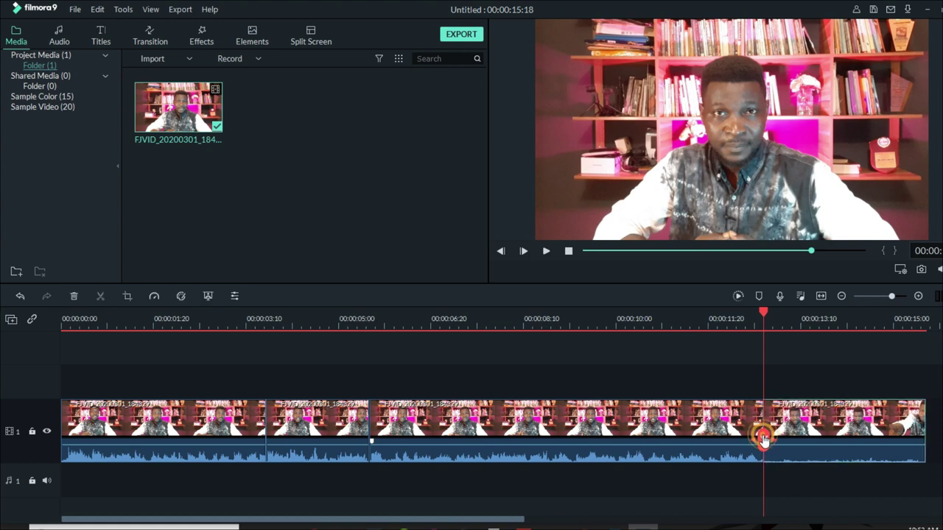
pyautogui.click(800, 416)
pyautogui.click(74, 295)
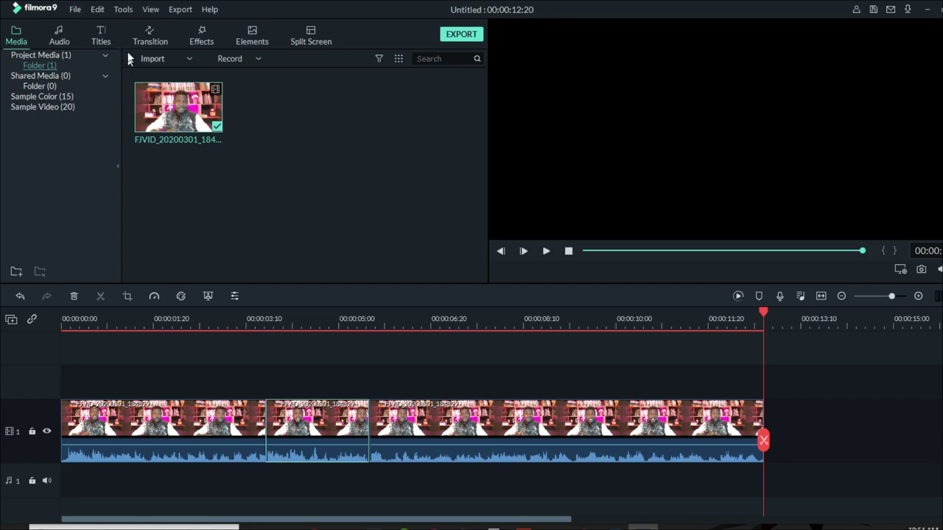
# - Open the transition library and look through the full list of included transitions
pyautogui.click(149, 35)
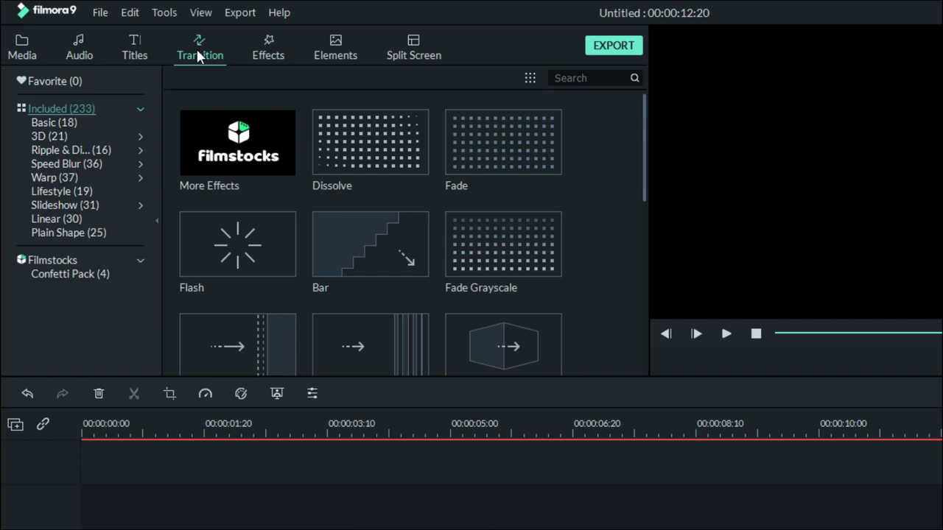
pyautogui.scroll(-3, 347, 250)
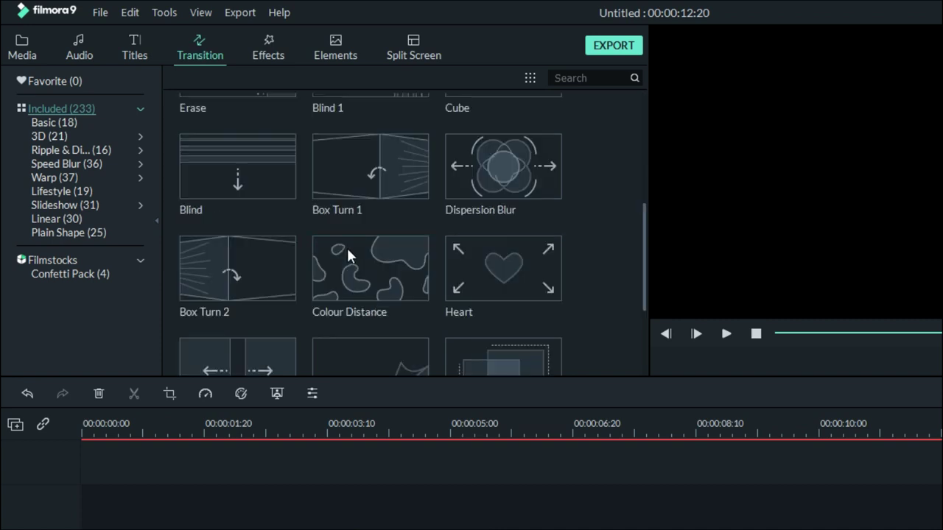
pyautogui.scroll(4, 347, 246)
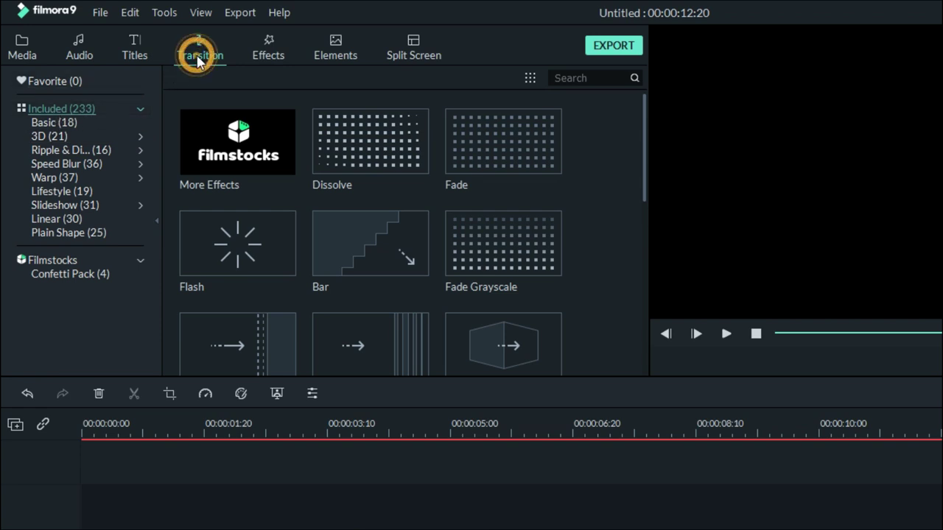
pyautogui.click(136, 48)
pyautogui.click(78, 49)
pyautogui.click(193, 50)
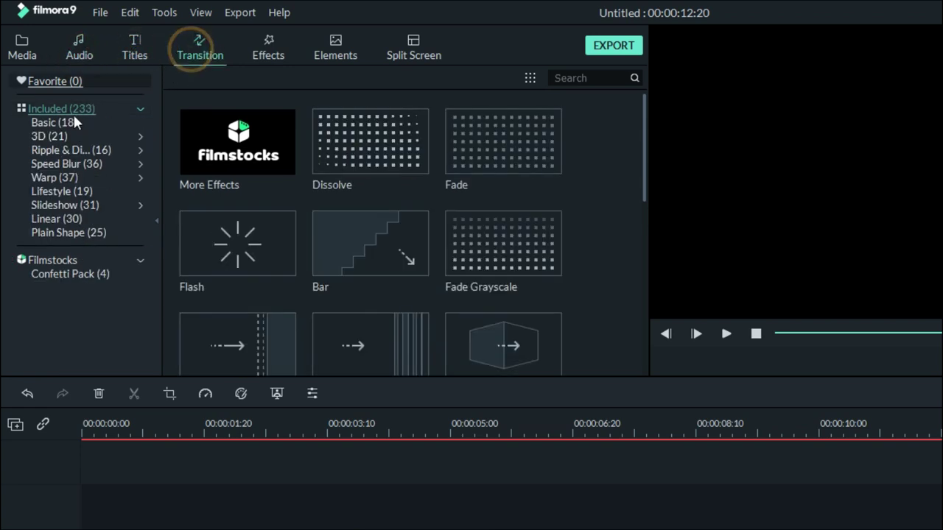
pyautogui.scroll(-10, 453, 272)
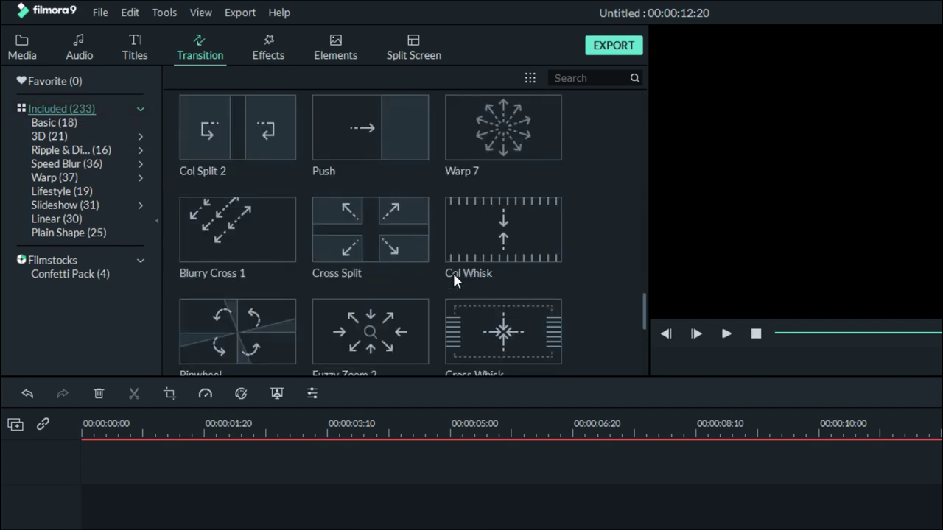
pyautogui.scroll(10, 453, 273)
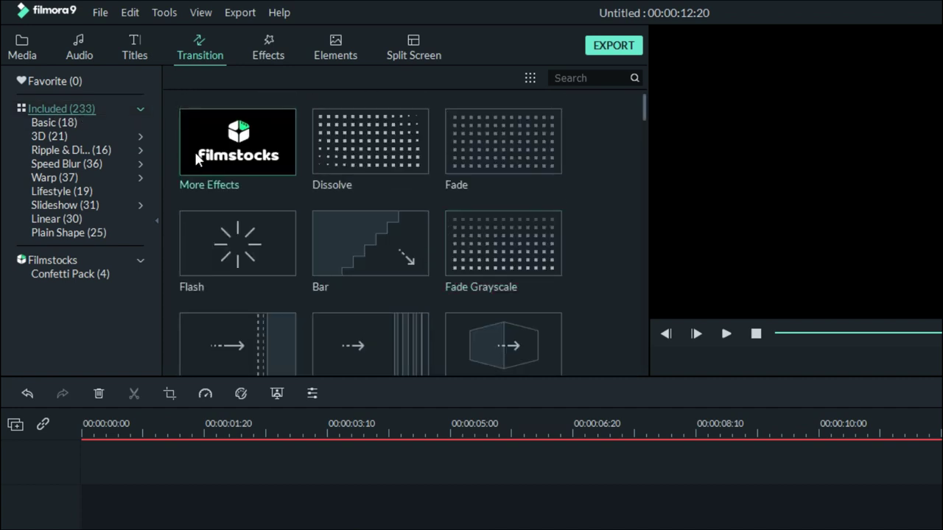
# - Browse transition categories such as Basic, 3D, Ripple & Dissolve, Speed Blur and Lifestyle
pyautogui.click(61, 125)
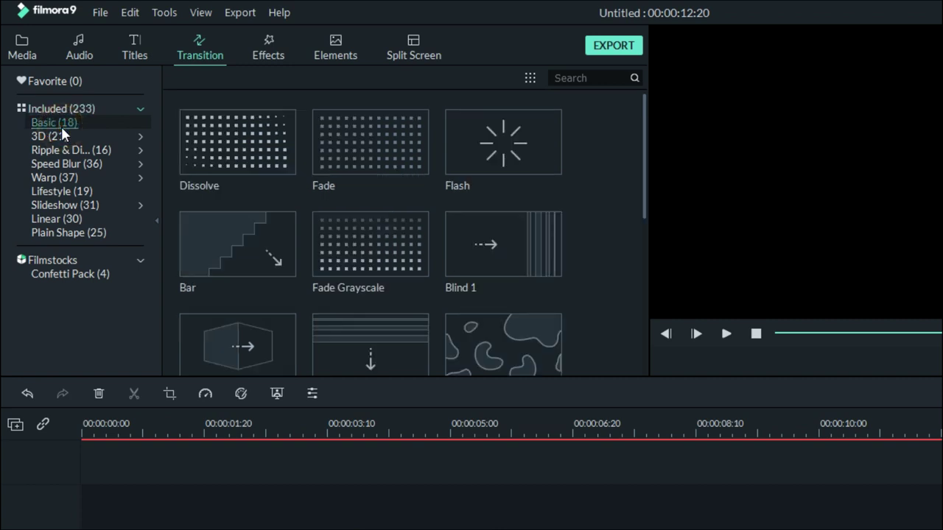
pyautogui.click(47, 137)
pyautogui.click(61, 151)
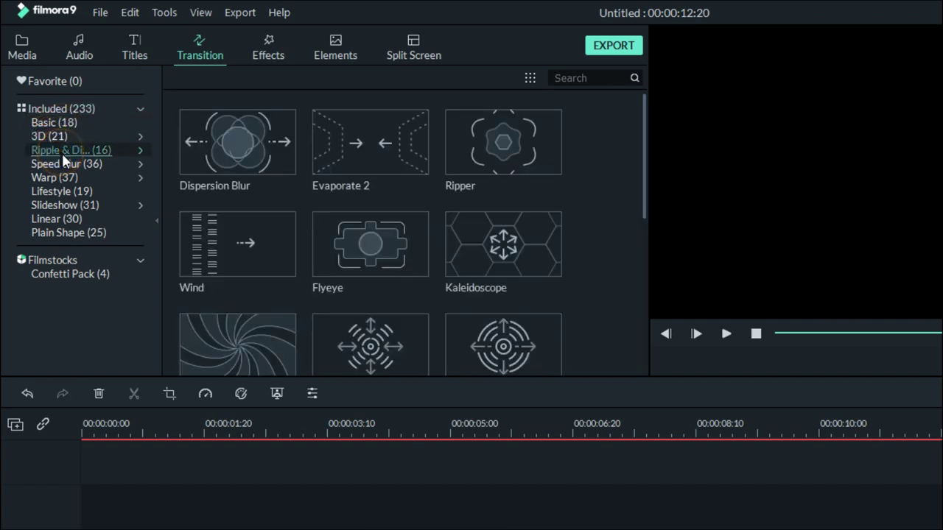
pyautogui.click(60, 165)
pyautogui.click(63, 190)
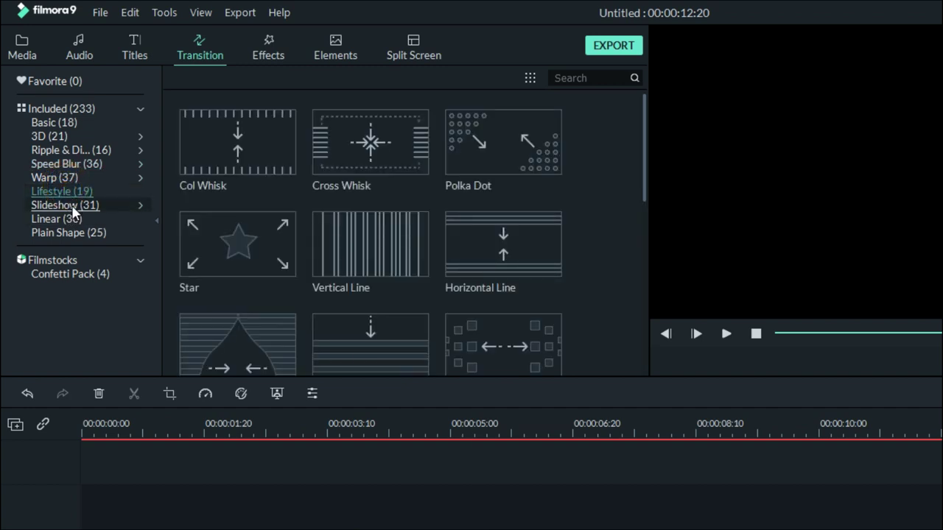
# - Place the Dissolve transition from the Basic category on the cut between the first two clips and play across it
pyautogui.click(59, 122)
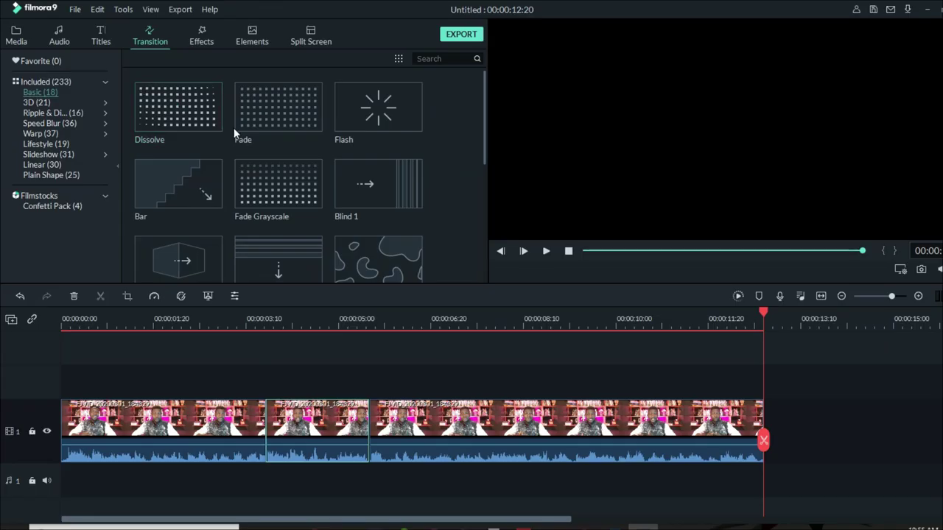
pyautogui.moveTo(204, 118); pyautogui.dragTo(255, 438)
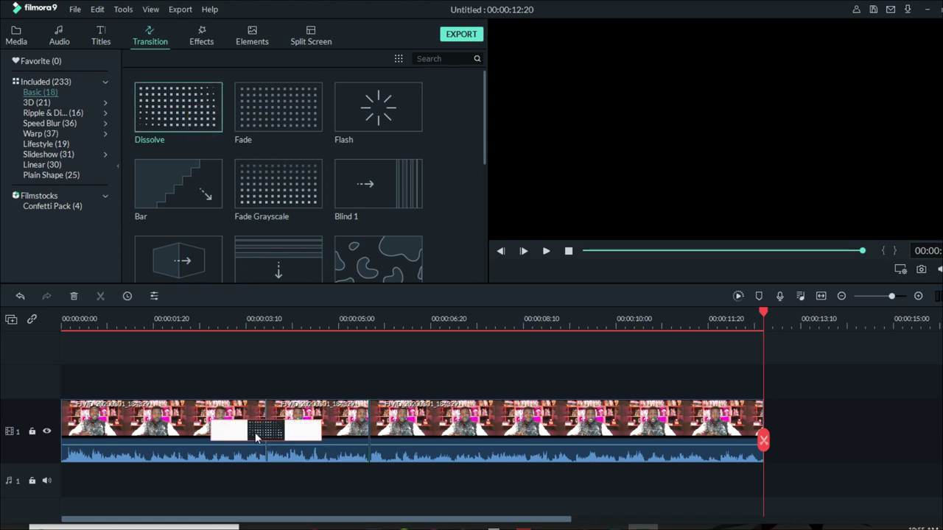
pyautogui.click(136, 319)
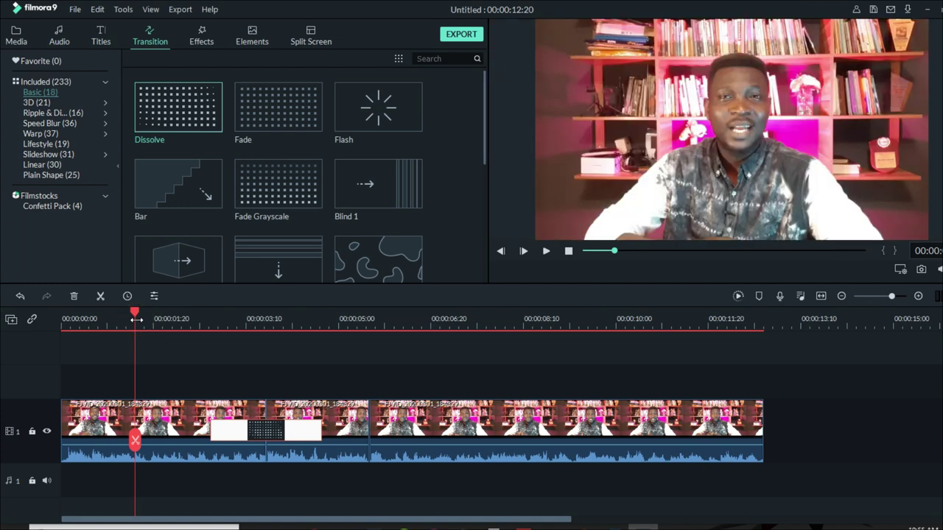
pyautogui.press('space')
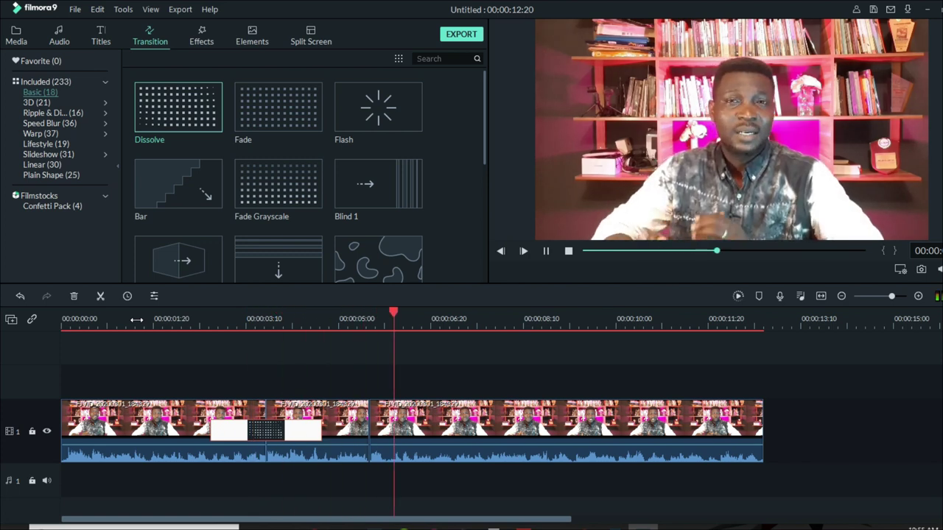
pyautogui.press('space')
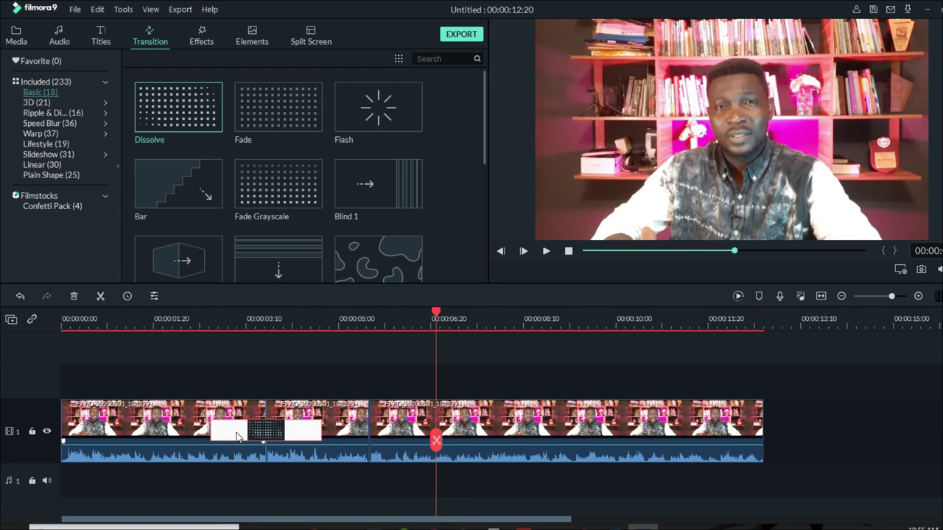
# - Open the Dissolve transition's settings and reduce its duration to 00:00:01:12
pyautogui.doubleClick(236, 437)
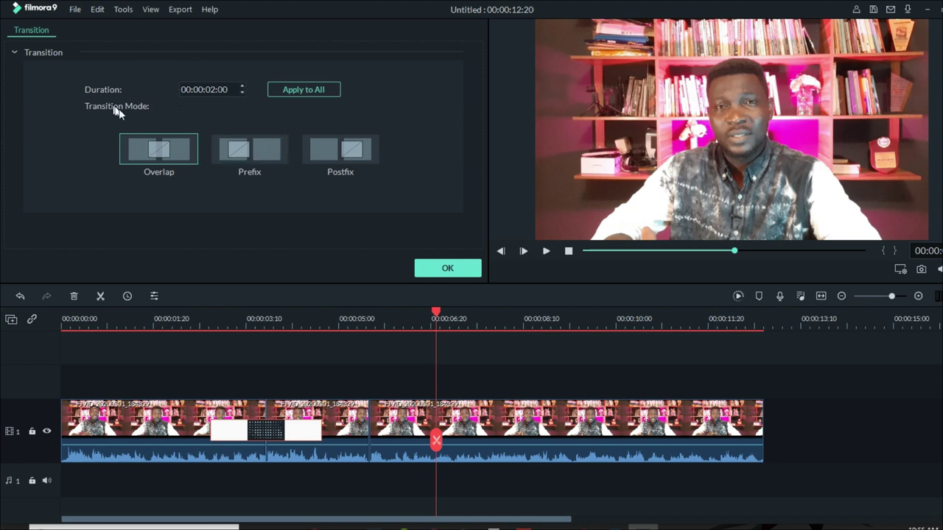
pyautogui.click(242, 93)
pyautogui.click(242, 93)
pyautogui.click(242, 93)
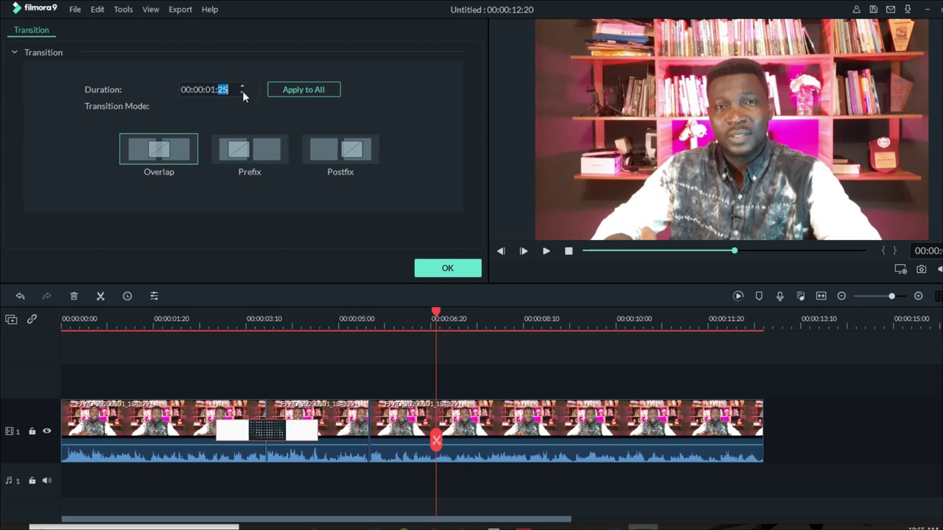
pyautogui.click(242, 93)
pyautogui.click(242, 93)
pyautogui.click(243, 93)
pyautogui.click(242, 93)
pyautogui.click(242, 93)
pyautogui.click(243, 93)
pyautogui.click(243, 93)
pyautogui.click(242, 93)
pyautogui.click(242, 92)
pyautogui.click(243, 93)
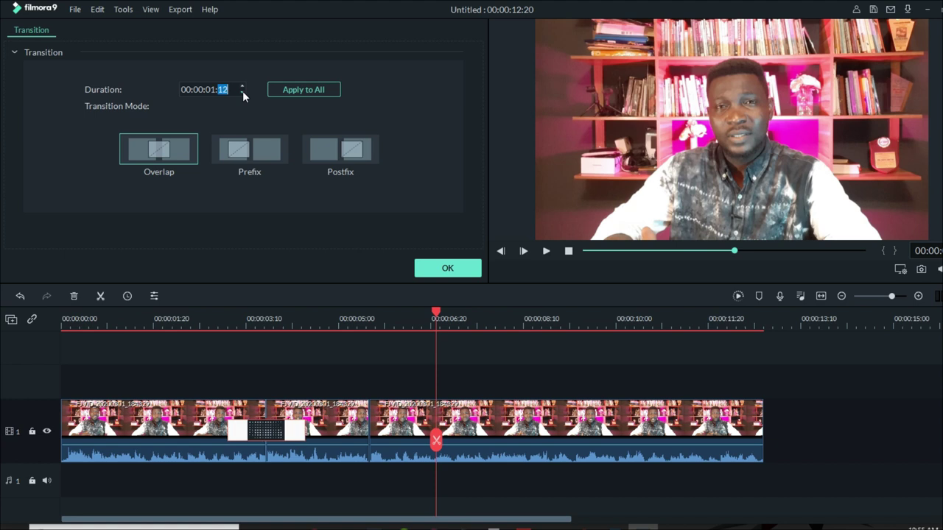
# - Shorten the Dissolve transition to 00:00:00:14 by trimming its start edge directly on the timeline
pyautogui.click(227, 431)
pyautogui.moveTo(227, 431); pyautogui.dragTo(250, 438)
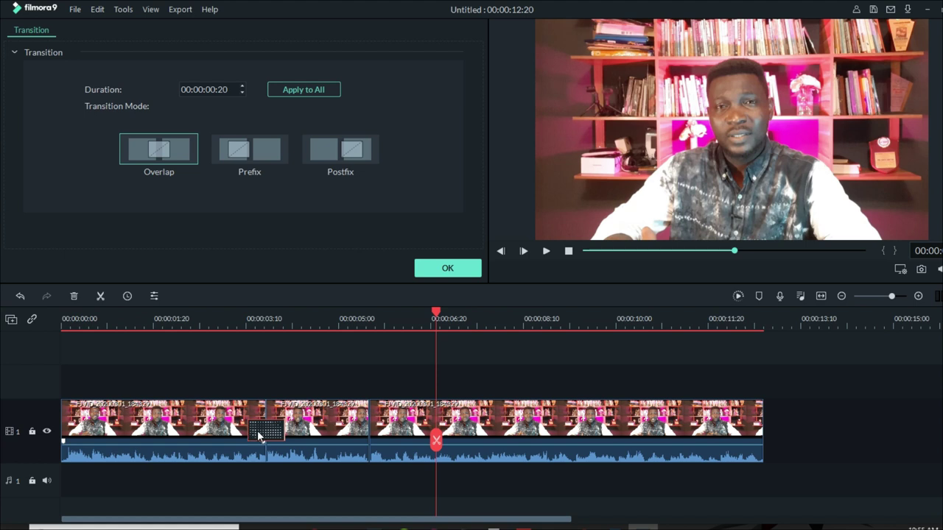
pyautogui.click(249, 431)
pyautogui.moveTo(254, 439); pyautogui.dragTo(260, 439)
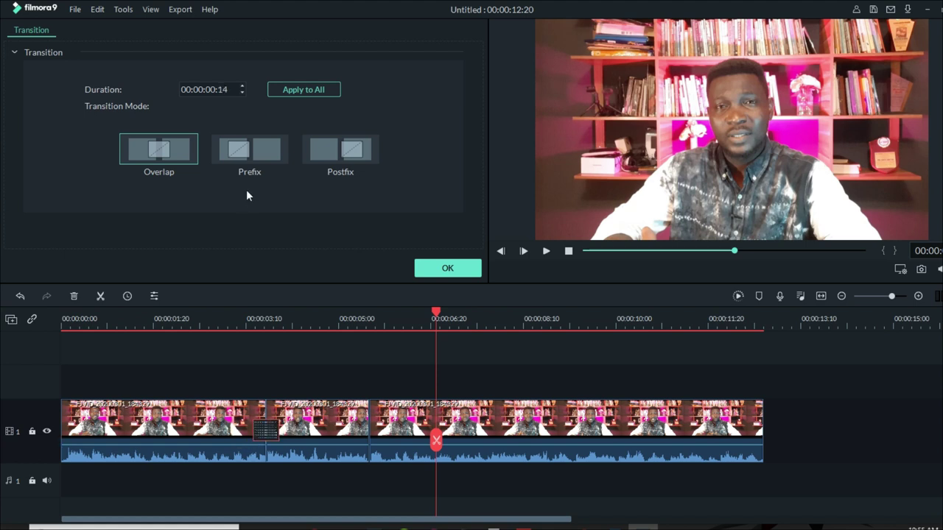
# - Play the video across the shortened transition to check it, and return the playhead to before the transition
pyautogui.click(188, 318)
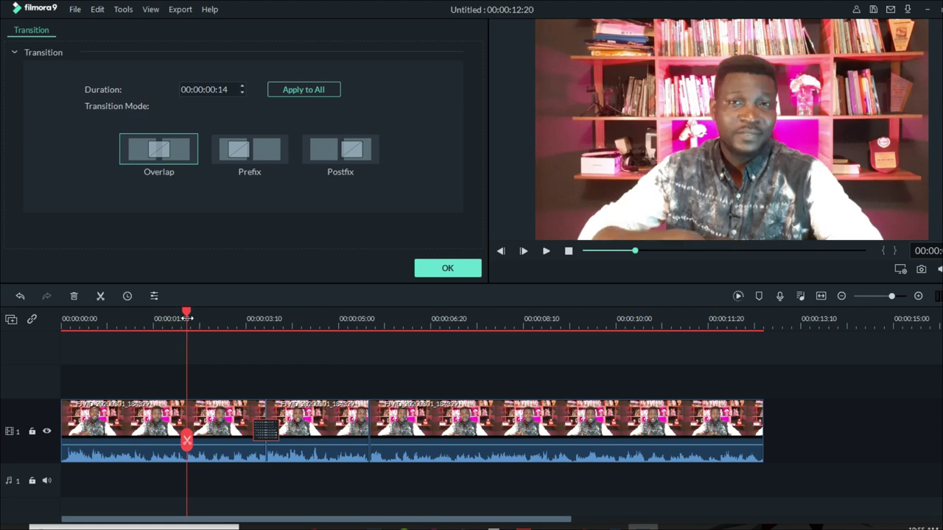
pyautogui.press('space')
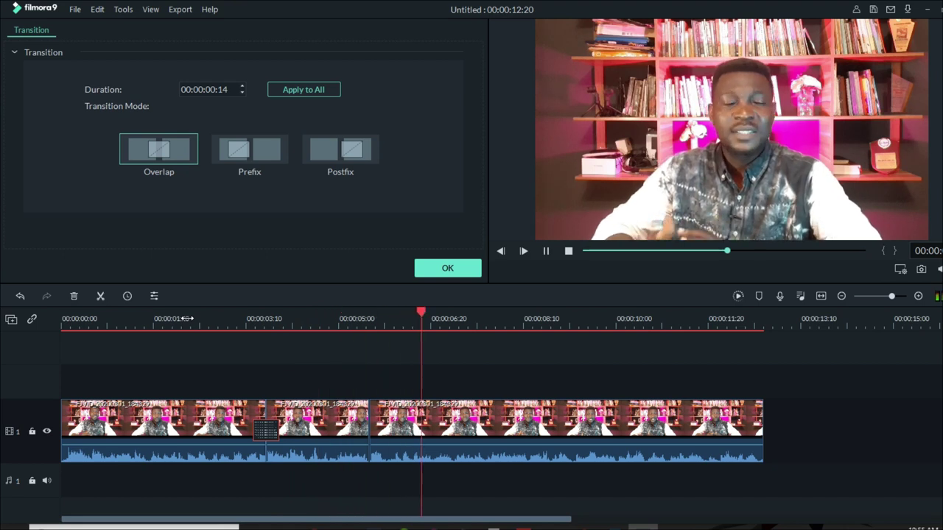
pyautogui.press('space')
pyautogui.click(187, 318)
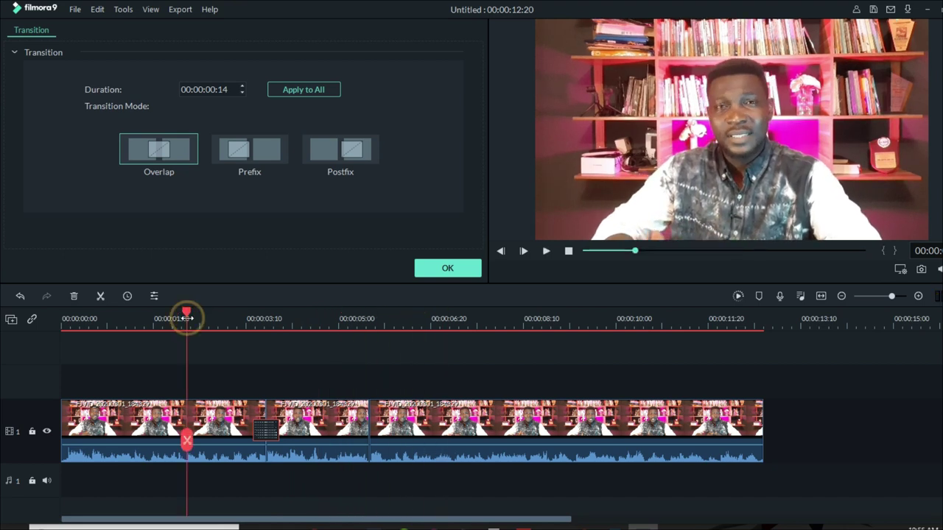
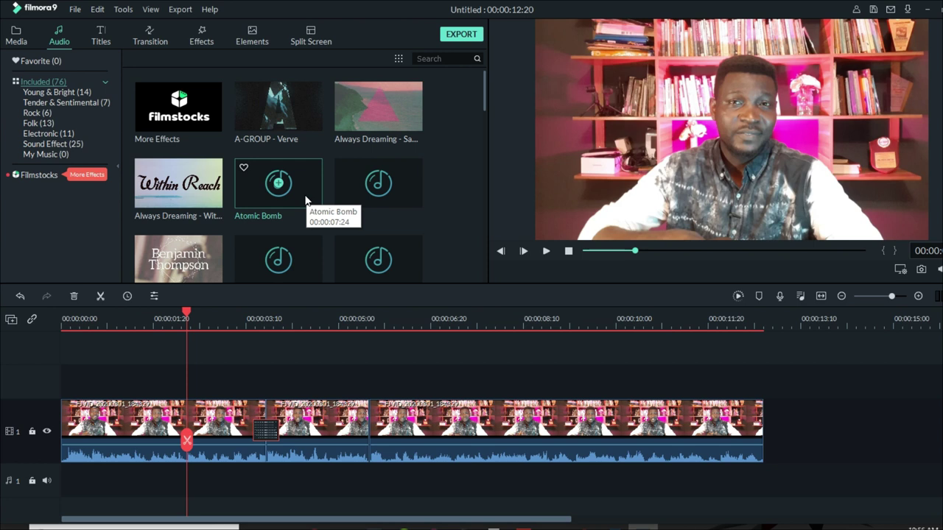
# - Preview Atomic Bomb and the two Always Dreaming tracks, look through the included audio, and return to the project media
pyautogui.doubleClick(305, 195)
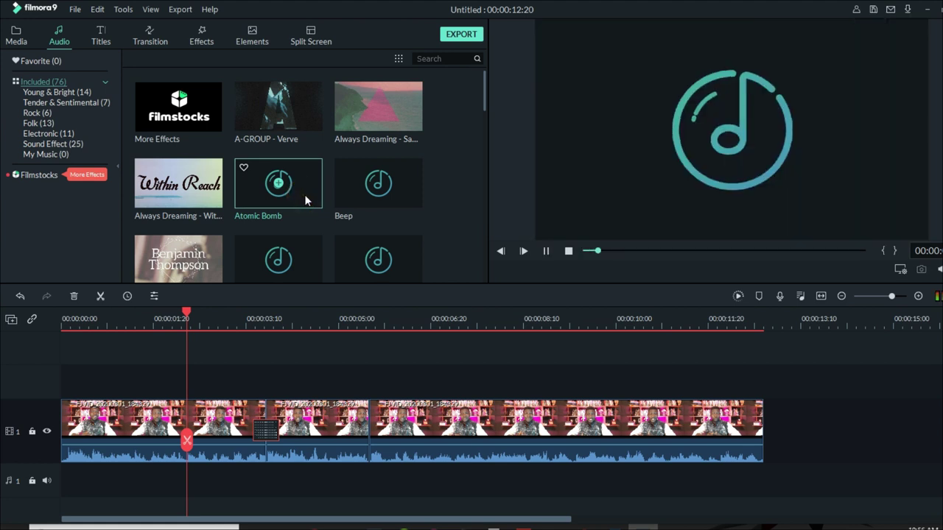
pyautogui.click(208, 200)
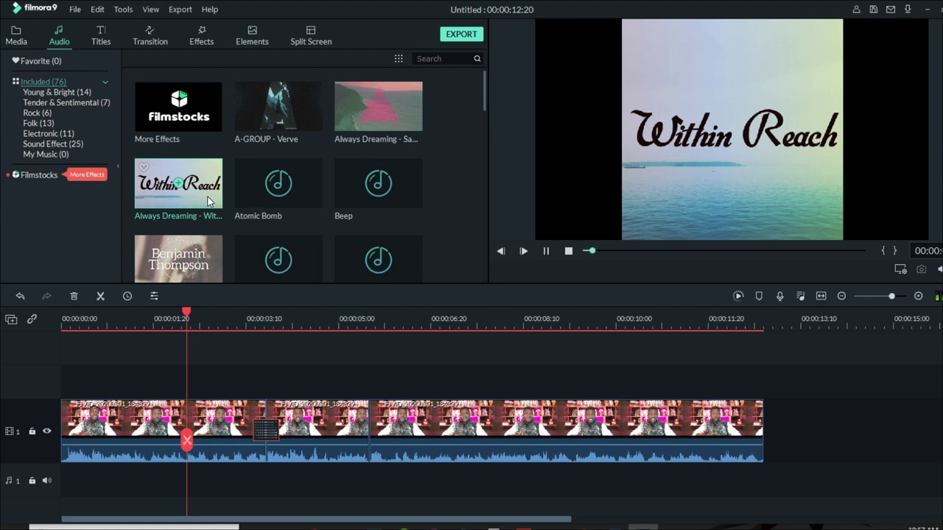
pyautogui.click(546, 251)
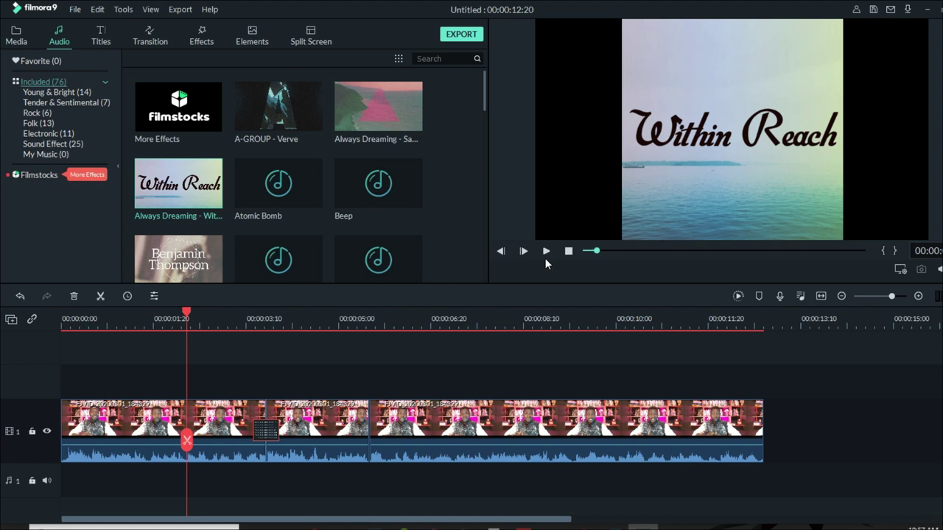
pyautogui.click(378, 107)
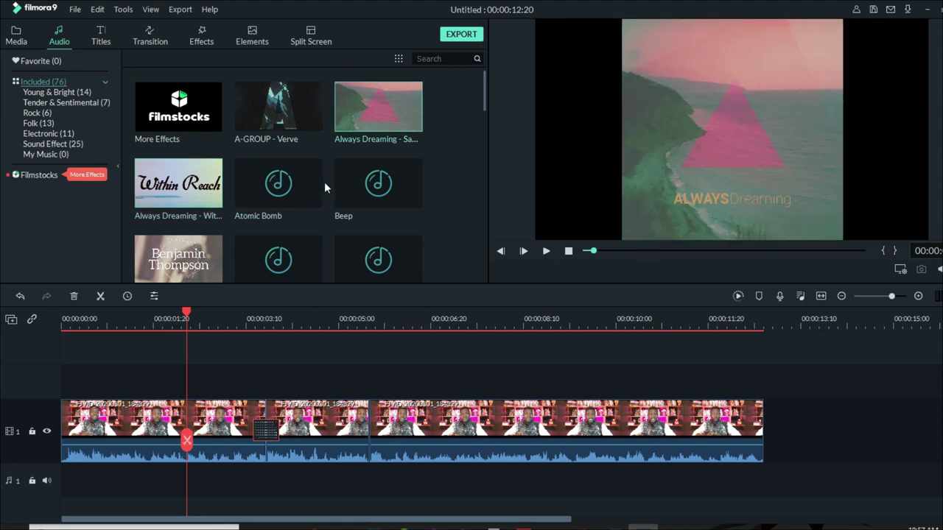
pyautogui.scroll(-10, 325, 187)
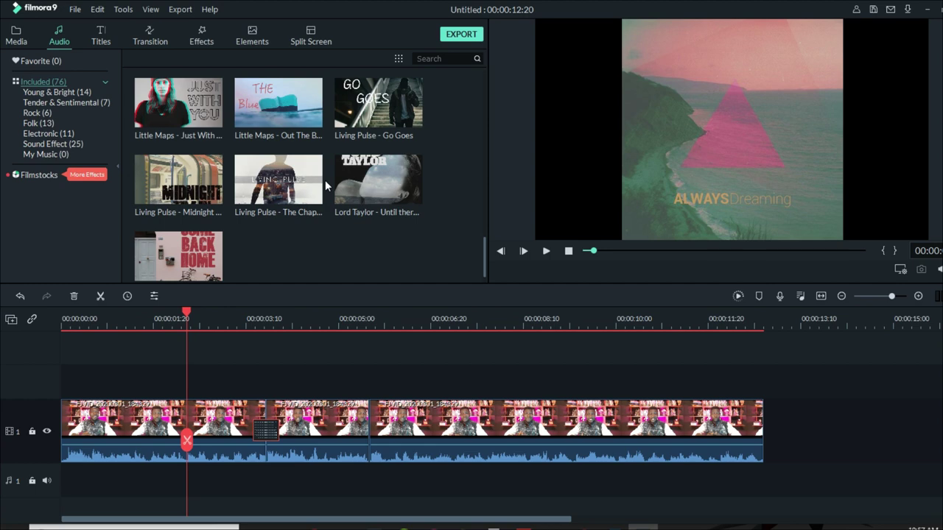
pyautogui.scroll(10, 327, 185)
pyautogui.click(15, 36)
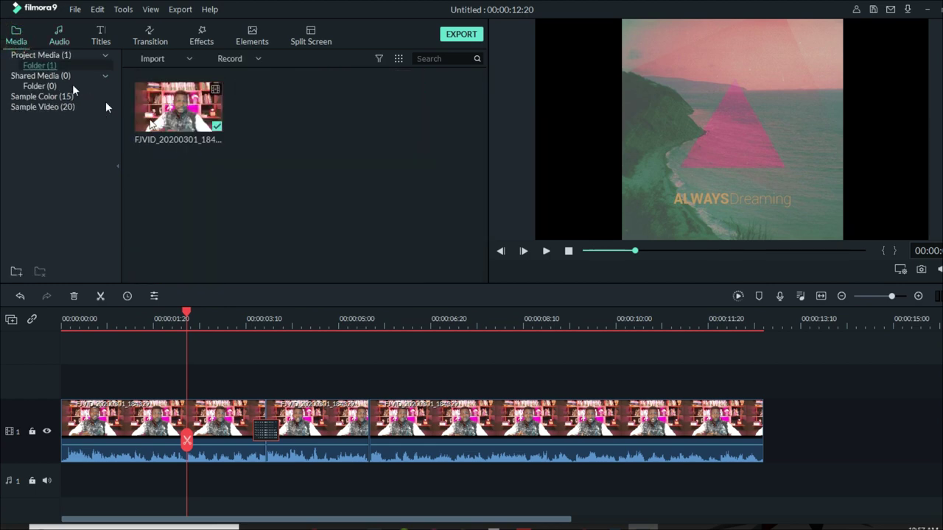
# - Import the A2L-new-soundtrack audio file from the Music > Sound Tracks folder into the project media
pyautogui.click(277, 125)
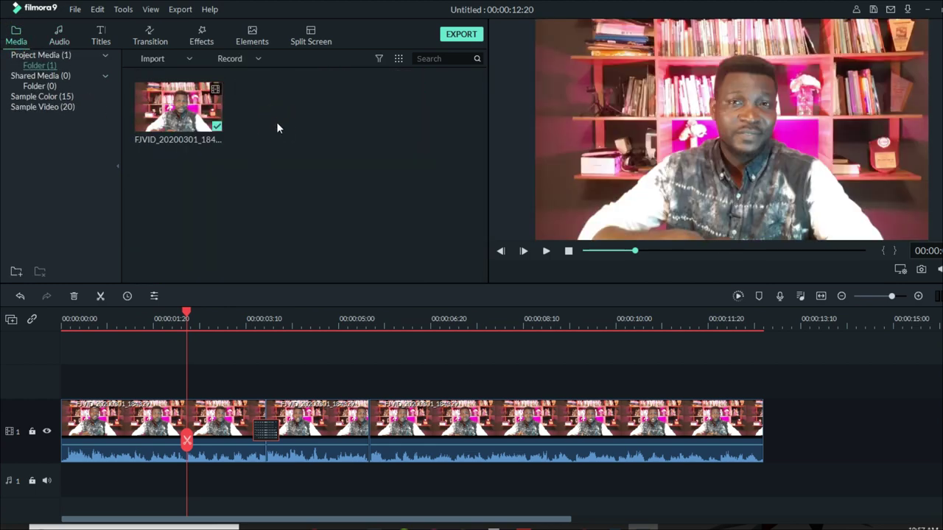
pyautogui.rightClick(276, 122)
pyautogui.click(259, 115)
pyautogui.rightClick(260, 114)
pyautogui.click(263, 110)
pyautogui.rightClick(264, 113)
pyautogui.click(280, 115)
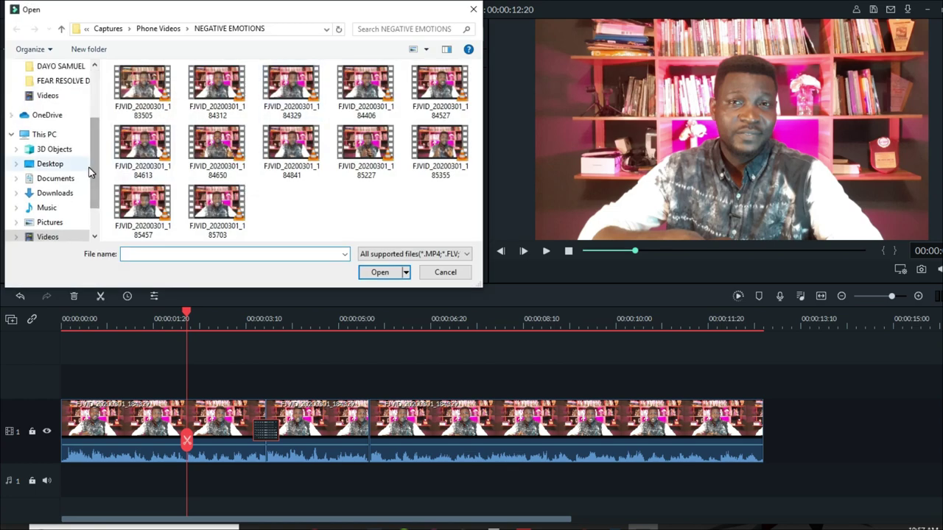
pyautogui.click(55, 180)
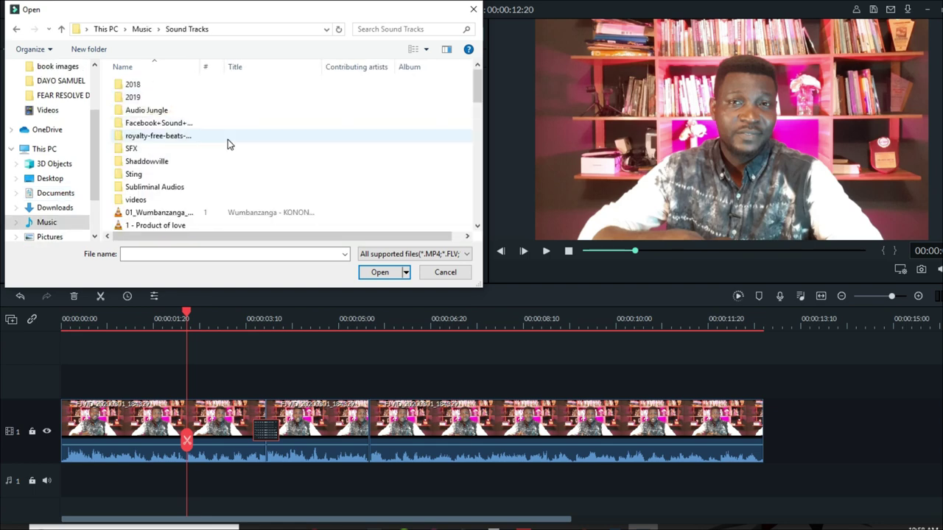
pyautogui.scroll(-4, 228, 184)
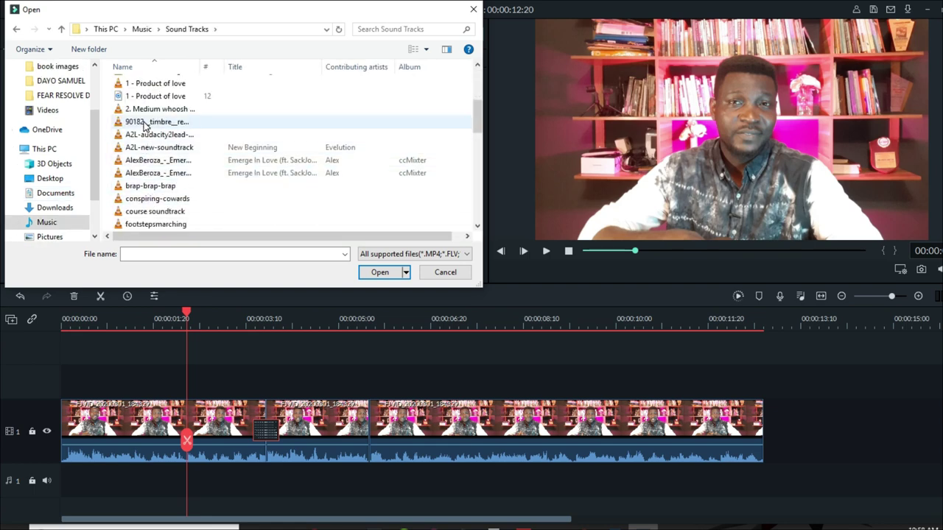
pyautogui.click(153, 138)
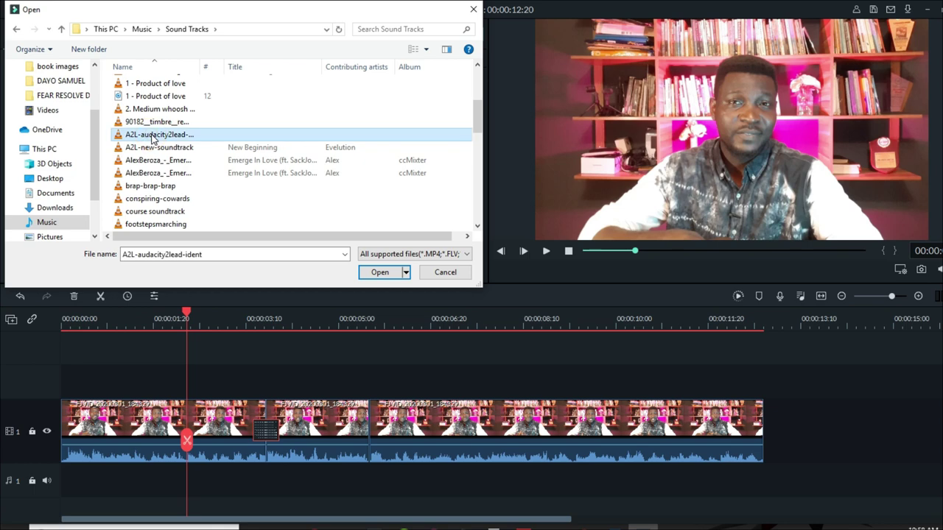
pyautogui.click(157, 147)
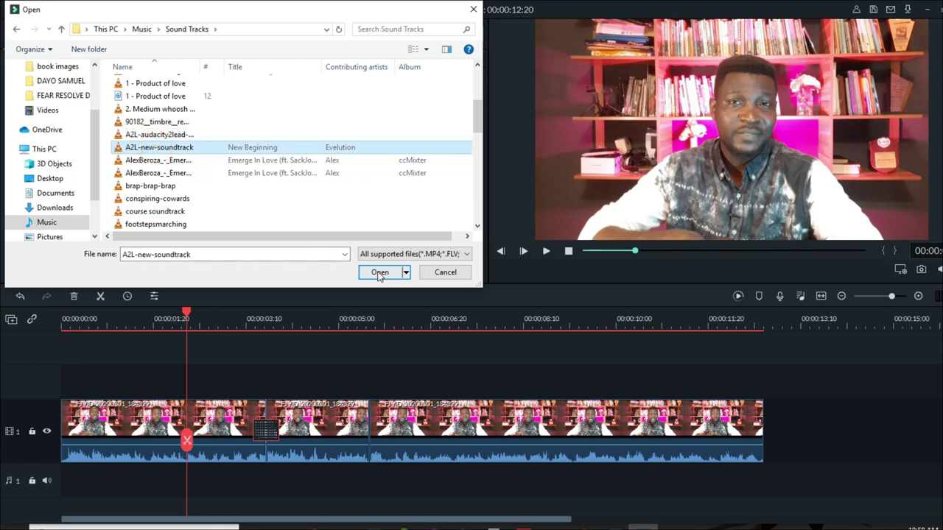
pyautogui.click(380, 272)
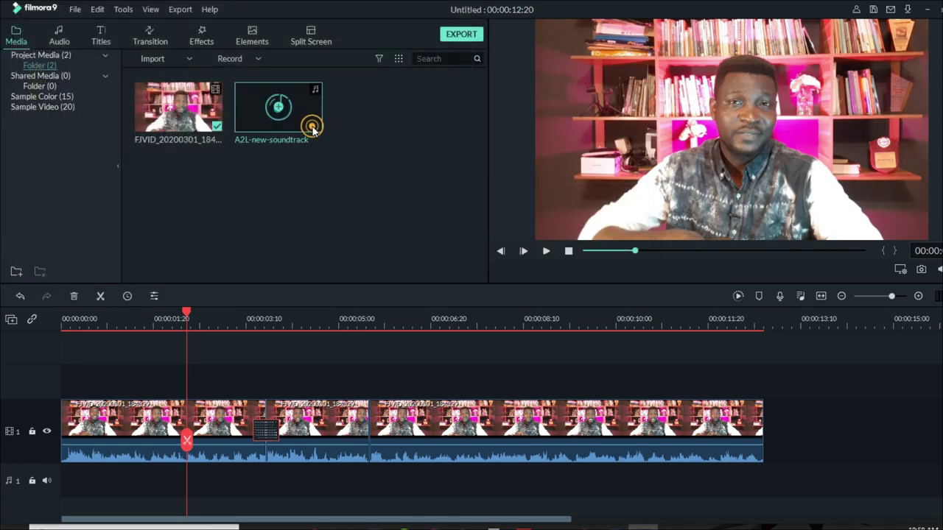
# - Preview A2L-new-soundtrack briefly and place it on audio track 1 at the start of the timeline
pyautogui.doubleClick(313, 130)
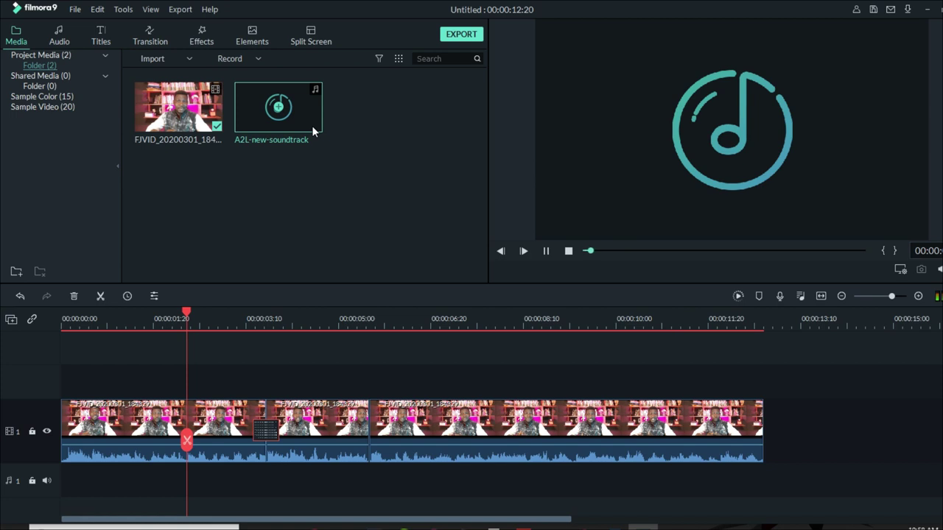
pyautogui.click(546, 250)
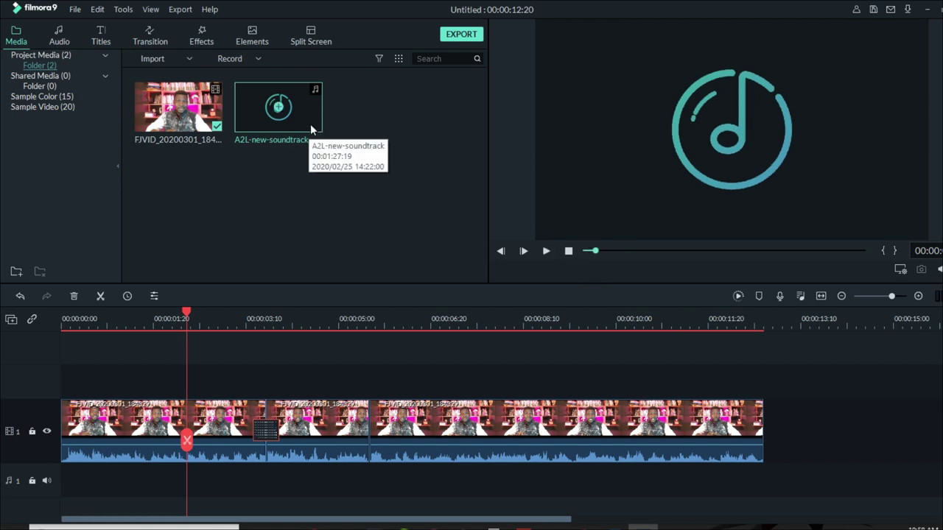
pyautogui.moveTo(310, 124); pyautogui.dragTo(79, 478)
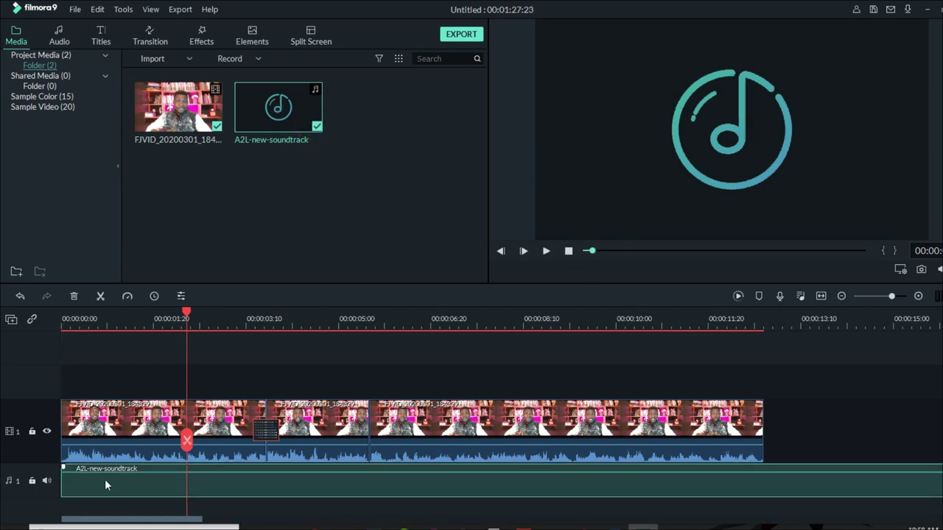
# - Play the timeline from the beginning to hear the soundtrack together with the video's speech
pyautogui.click(136, 488)
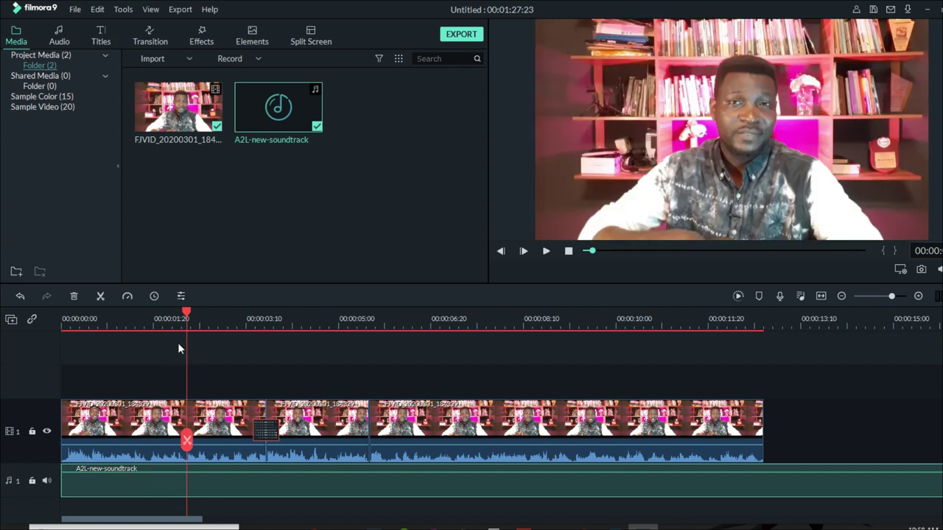
pyautogui.press('Home')
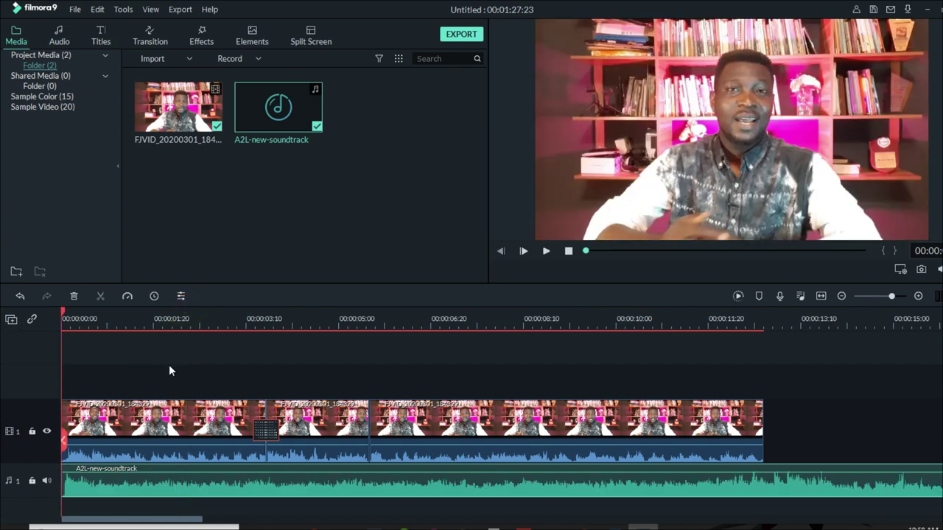
pyautogui.press('space')
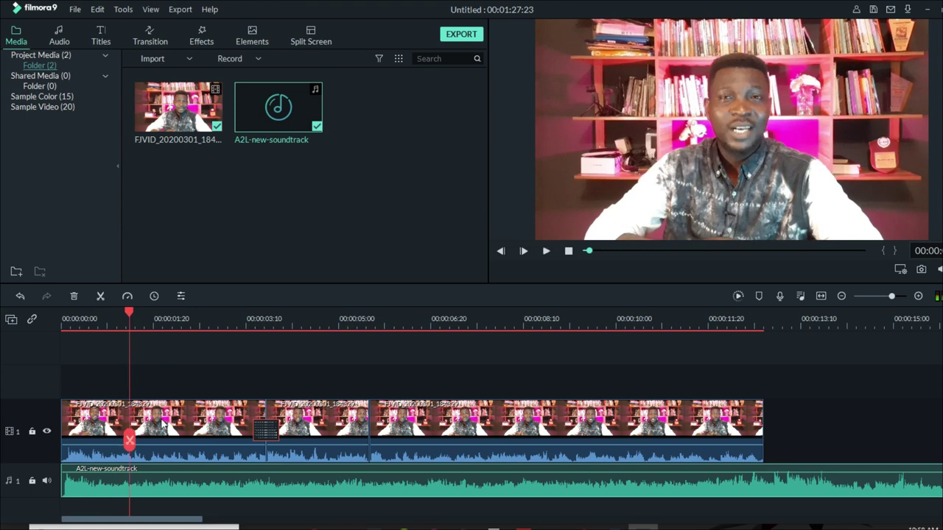
# - Open the soundtrack clip's audio adjustments and lower its volume to -28.14 dB, and during playback further to -41.17 dB
pyautogui.rightClick(168, 484)
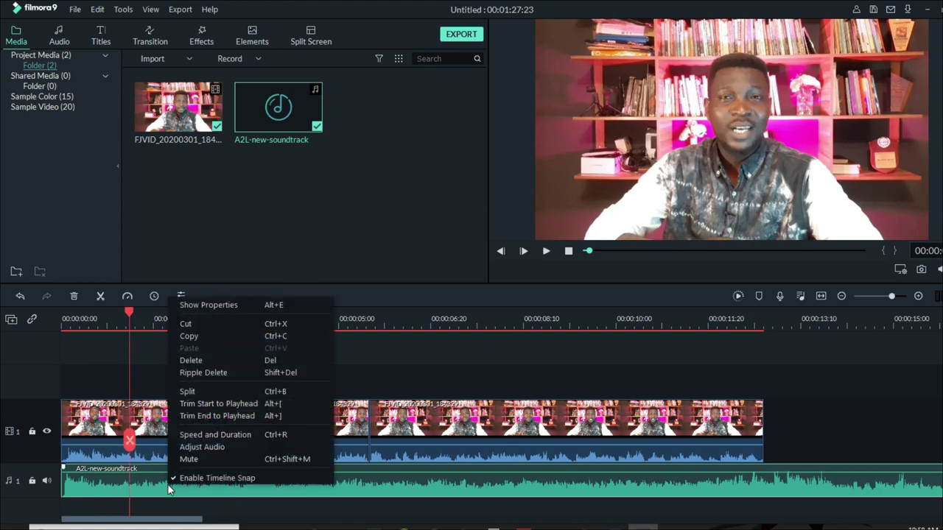
pyautogui.click(209, 448)
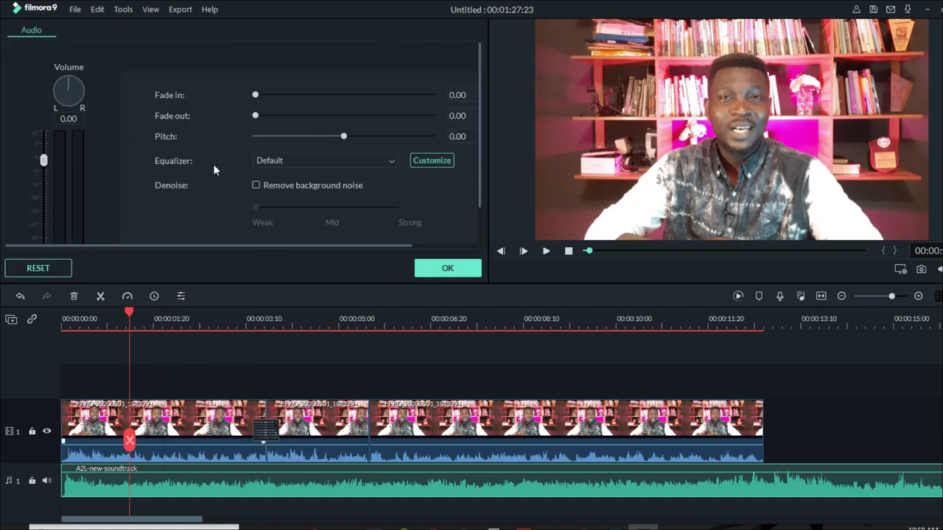
pyautogui.scroll(-2, 163, 162)
pyautogui.scroll(1, 163, 162)
pyautogui.scroll(-2, 68, 165)
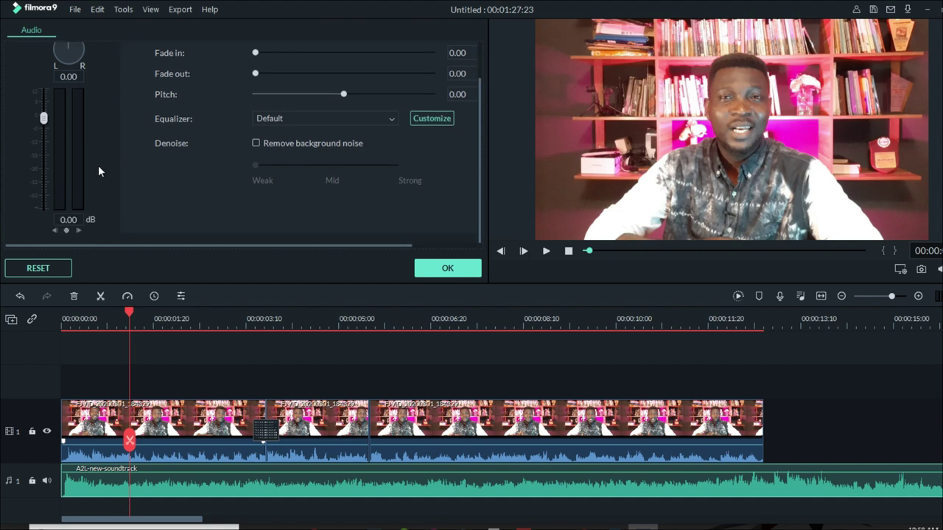
pyautogui.moveTo(43, 118); pyautogui.dragTo(42, 168)
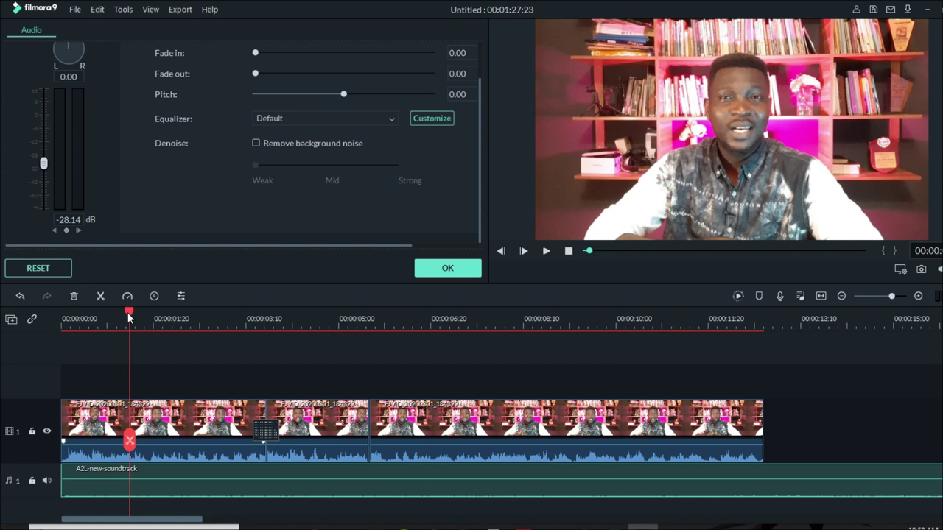
pyautogui.press('space')
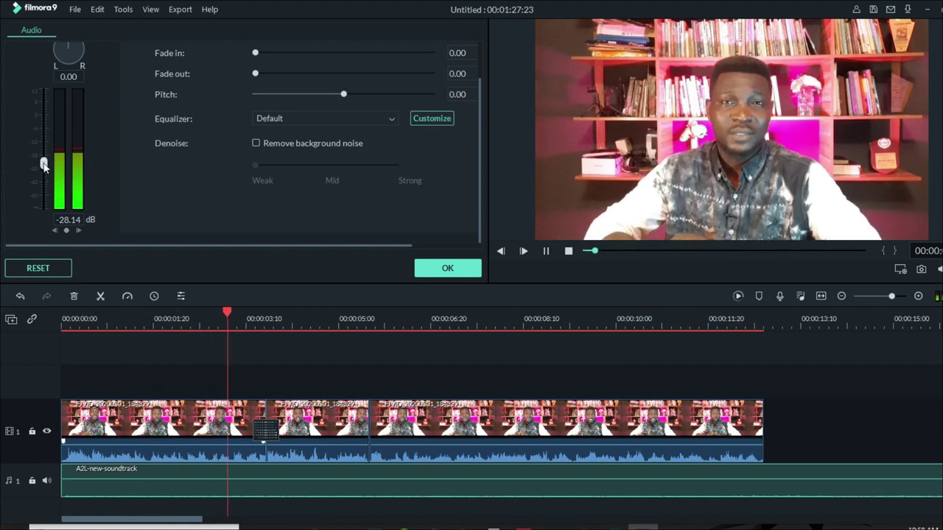
pyautogui.moveTo(43, 164); pyautogui.dragTo(43, 177)
# - Split A2L-new-soundtrack at the end of the video and delete the part that extends past it
pyautogui.press('End')
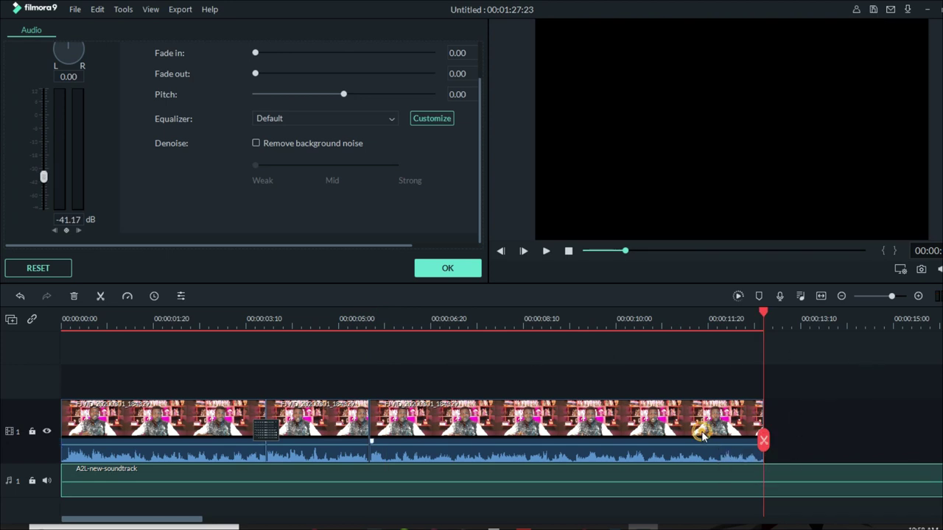
pyautogui.scroll(-10, 766, 482)
pyautogui.press('Up')
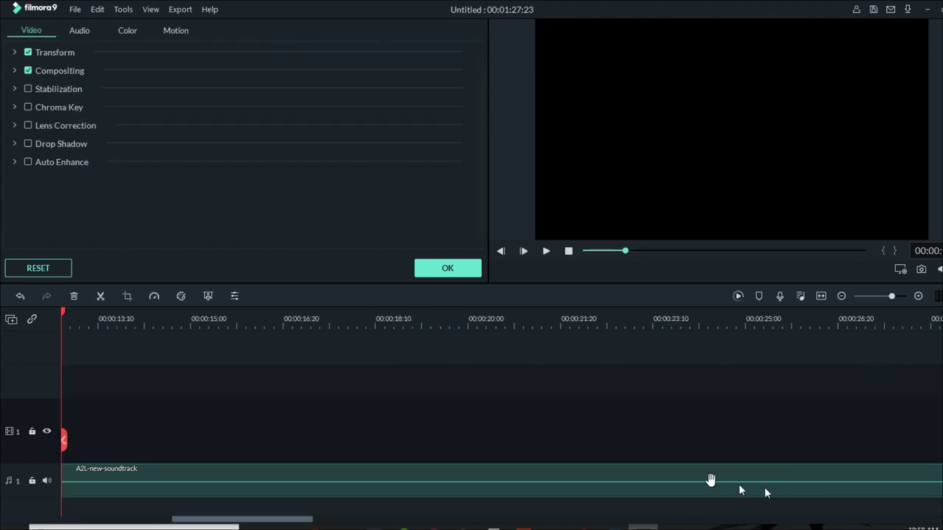
pyautogui.doubleClick(142, 475)
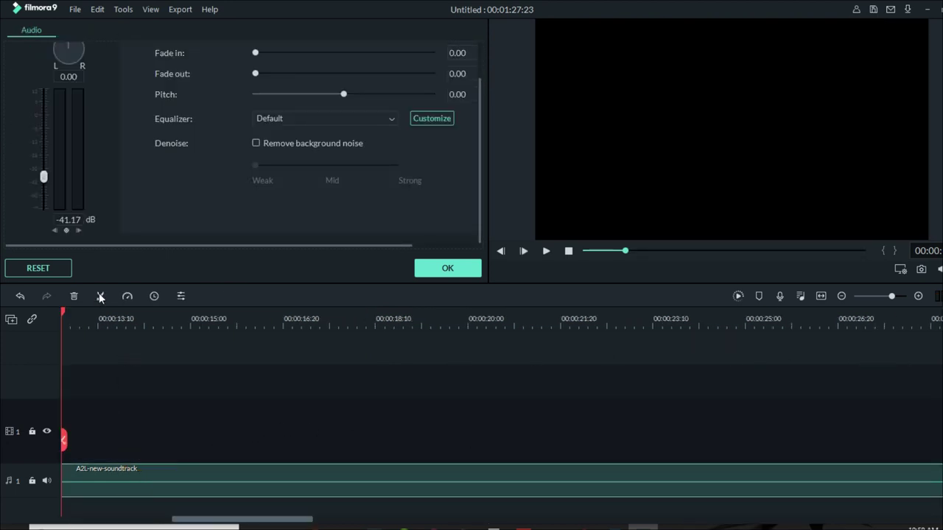
pyautogui.moveTo(187, 519); pyautogui.dragTo(136, 519)
pyautogui.click(388, 440)
pyautogui.click(417, 483)
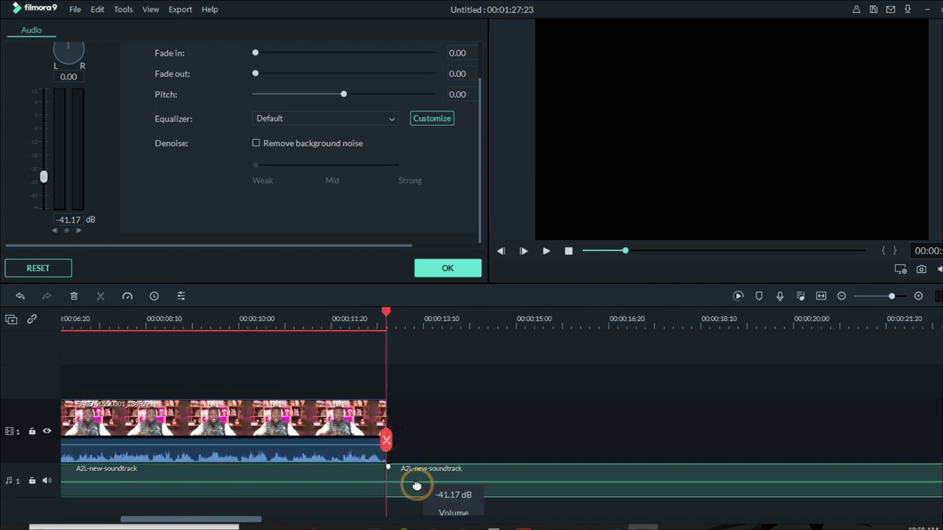
pyautogui.press('Delete')
# - Set the trimmed A2L-new-soundtrack clip's volume to -17.79 dB and move the playhead near the start of the timeline
pyautogui.press('Home')
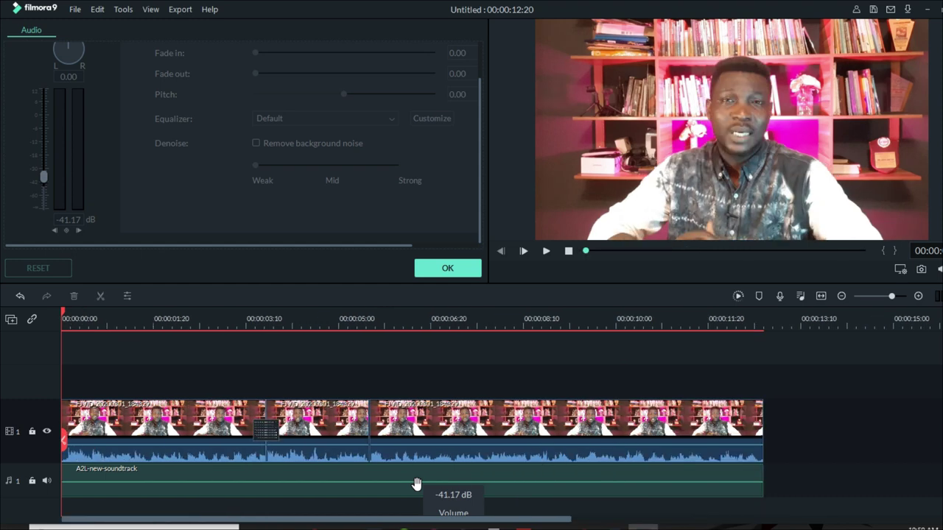
pyautogui.click(348, 482)
pyautogui.moveTo(43, 176); pyautogui.dragTo(42, 153)
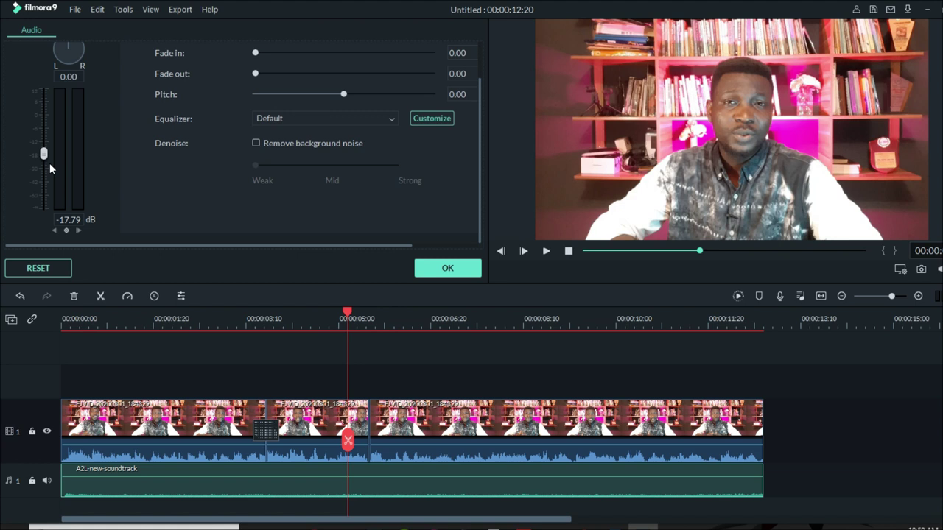
pyautogui.click(92, 318)
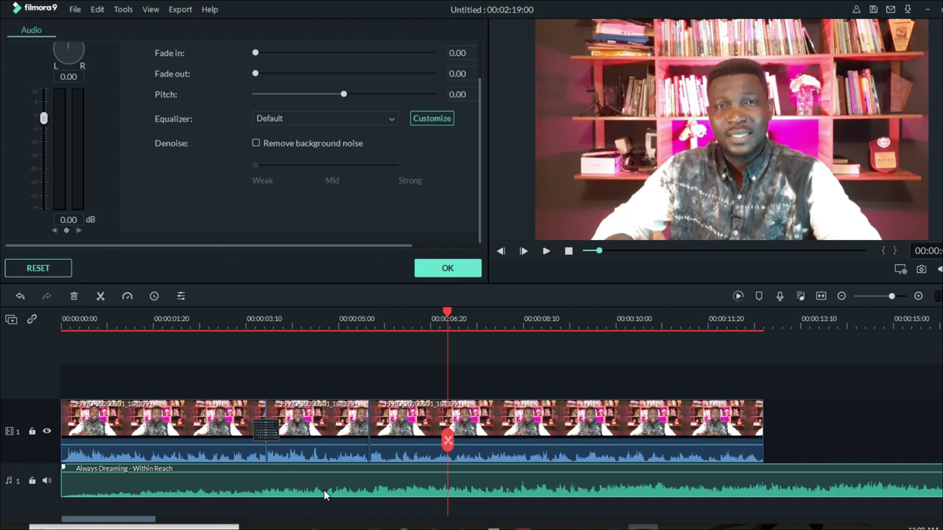
# - Set the volume of the Always Dreaming - Within Reach clip to -26.90 dB and return the playhead to the timeline start
pyautogui.click(322, 491)
pyautogui.click(324, 412)
pyautogui.click(322, 500)
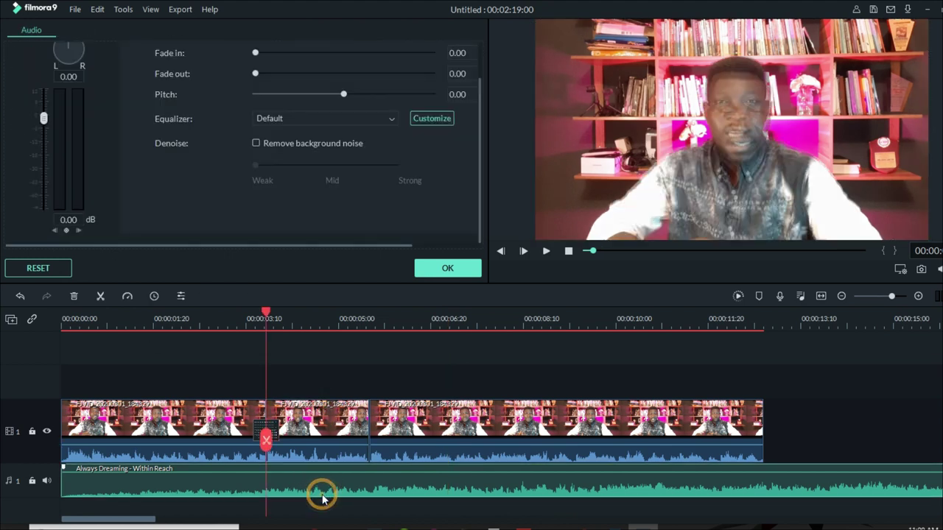
pyautogui.click(512, 442)
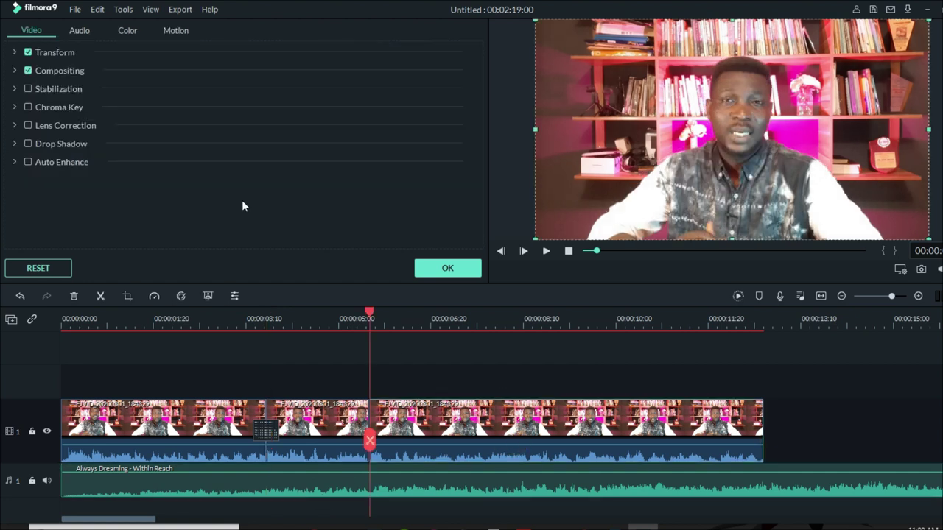
pyautogui.click(310, 489)
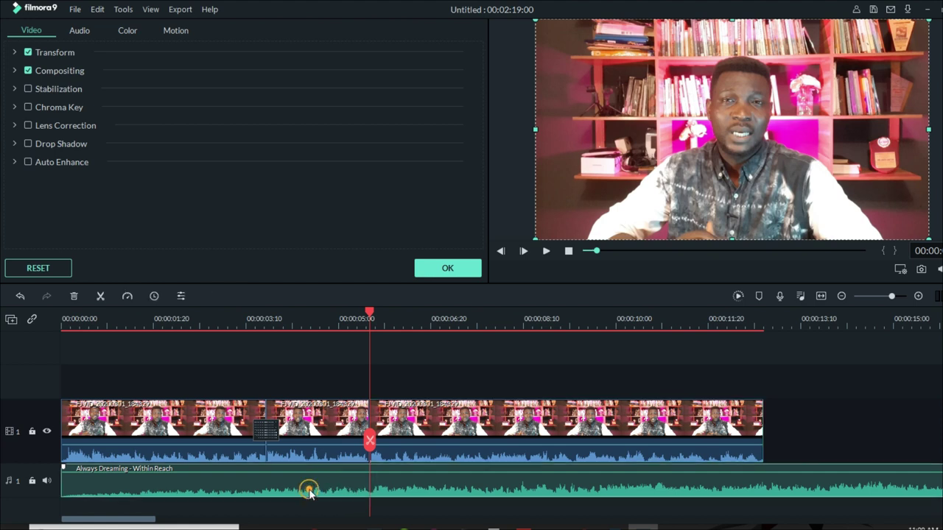
pyautogui.moveTo(44, 122); pyautogui.dragTo(42, 167)
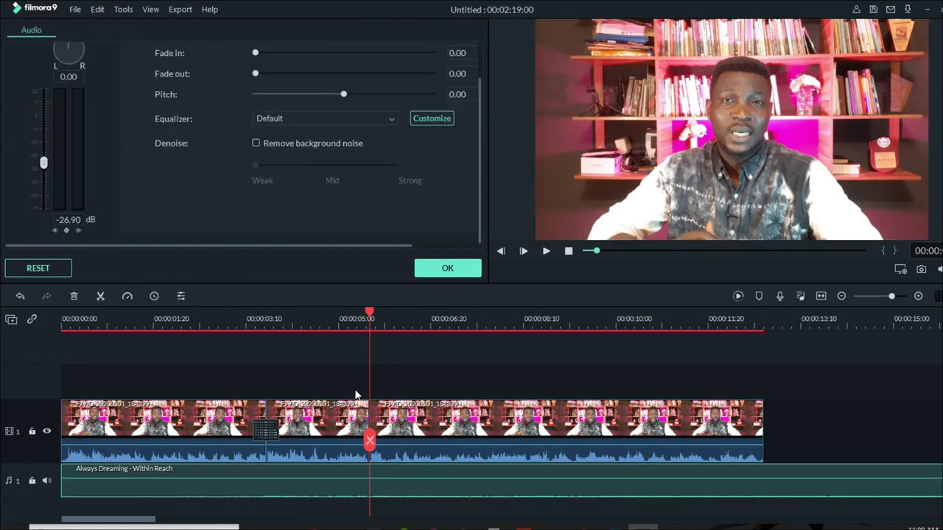
pyautogui.moveTo(369, 313); pyautogui.dragTo(1, 335)
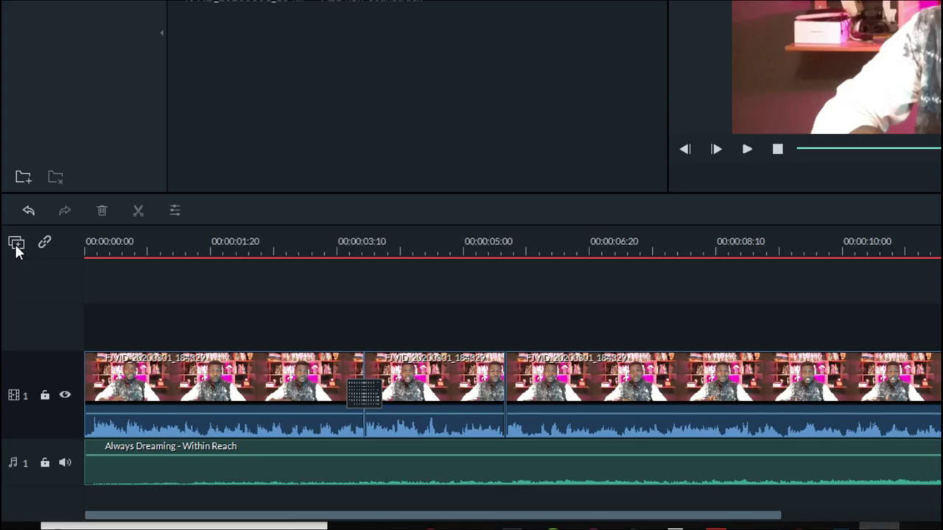
# - Add a second video track to the timeline
pyautogui.click(17, 246)
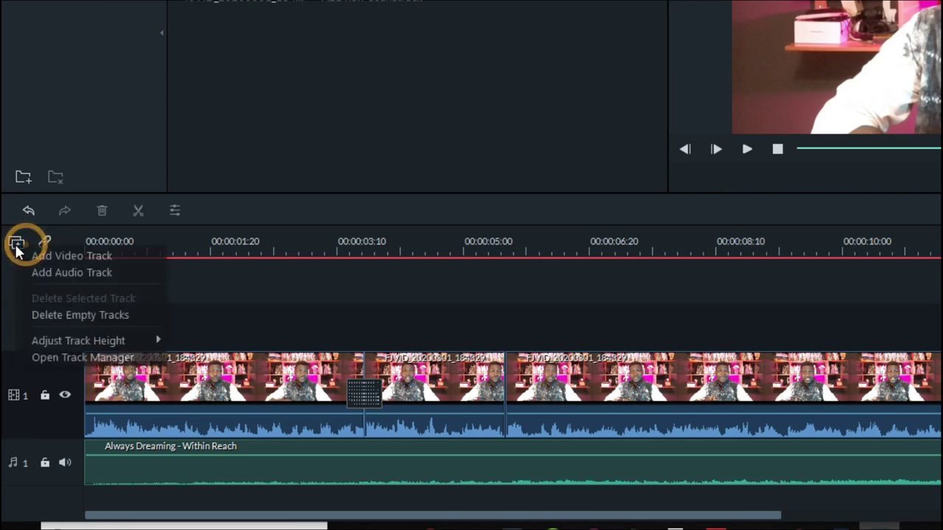
pyautogui.click(65, 257)
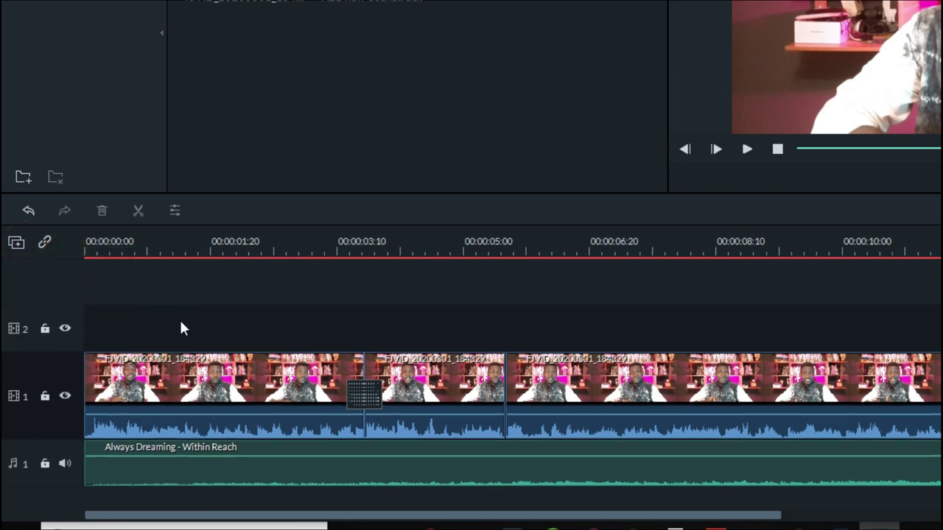
# - Import the image "audacity2lead logo white watermark" from the Documents > All Designs > Audacity2Lead folder into the project media
pyautogui.rightClick(318, 59)
pyautogui.click(344, 70)
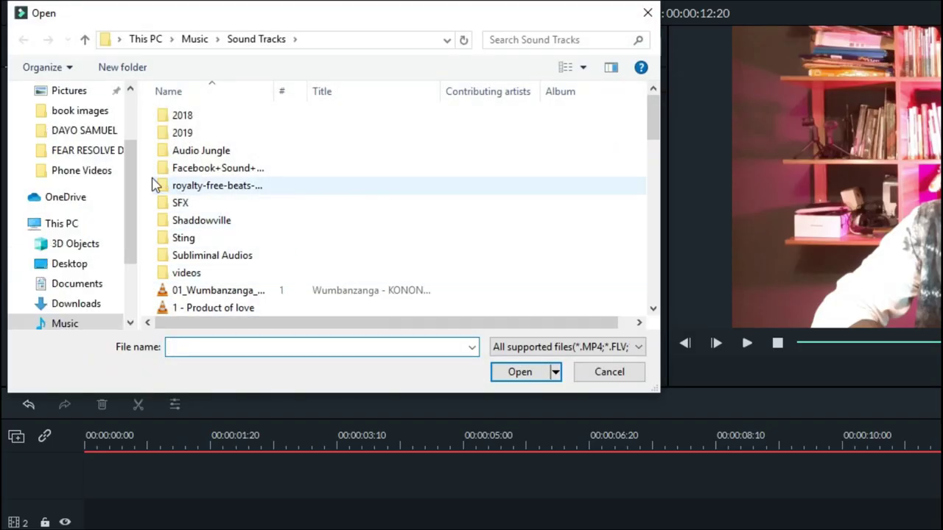
pyautogui.click(72, 130)
pyautogui.click(85, 40)
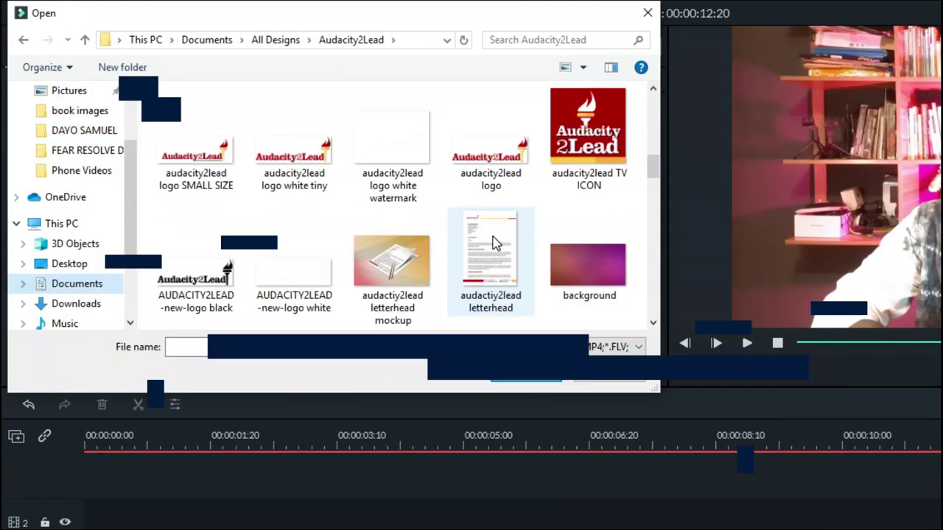
pyautogui.click(388, 152)
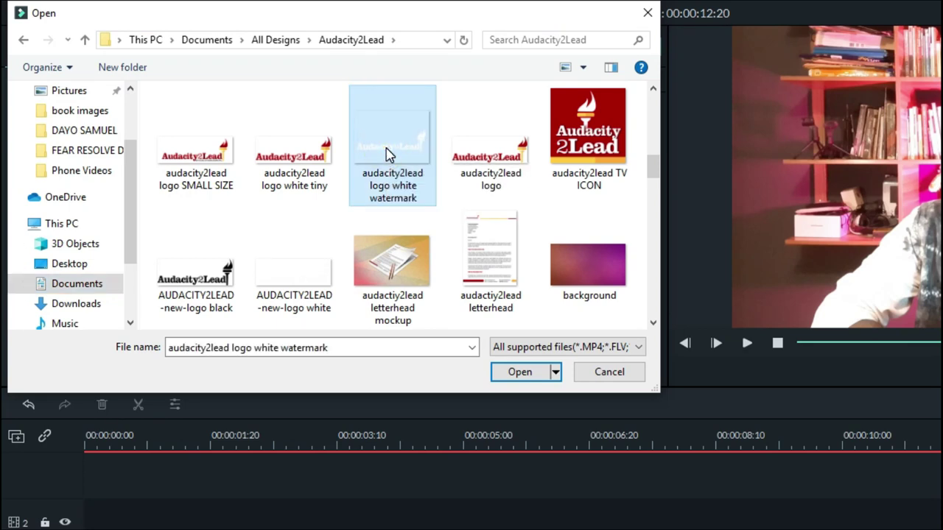
pyautogui.click(529, 379)
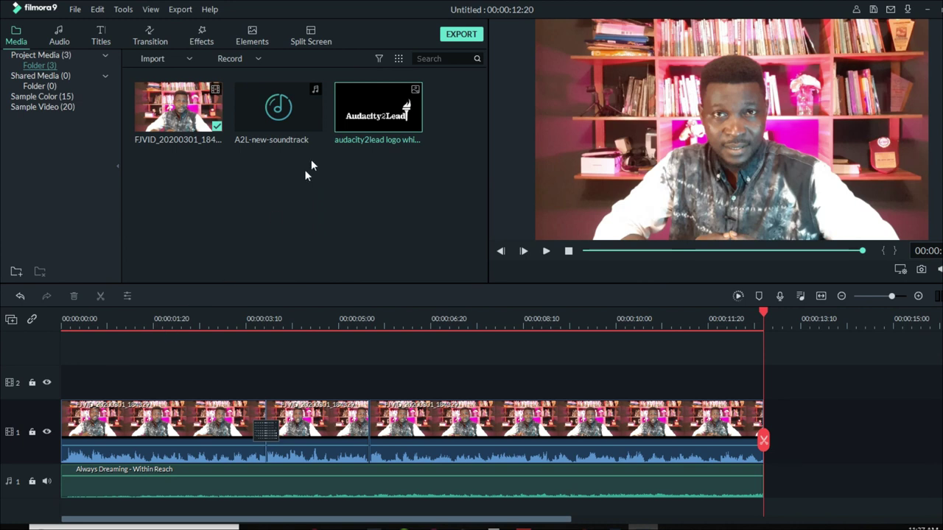
# - Place the audacity2lead logo white watermark at the start of video track 2 and move the playhead over it
pyautogui.click(348, 122)
pyautogui.moveTo(347, 122); pyautogui.dragTo(71, 395)
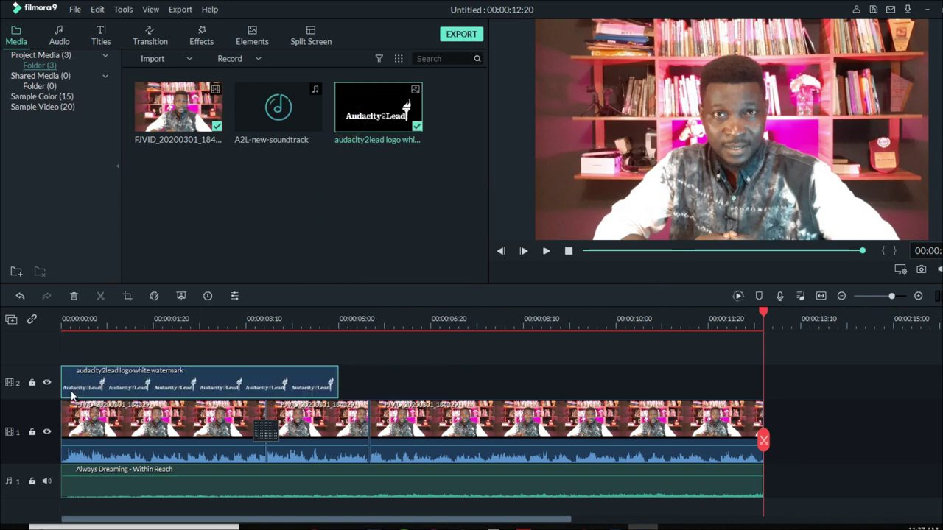
pyautogui.click(79, 317)
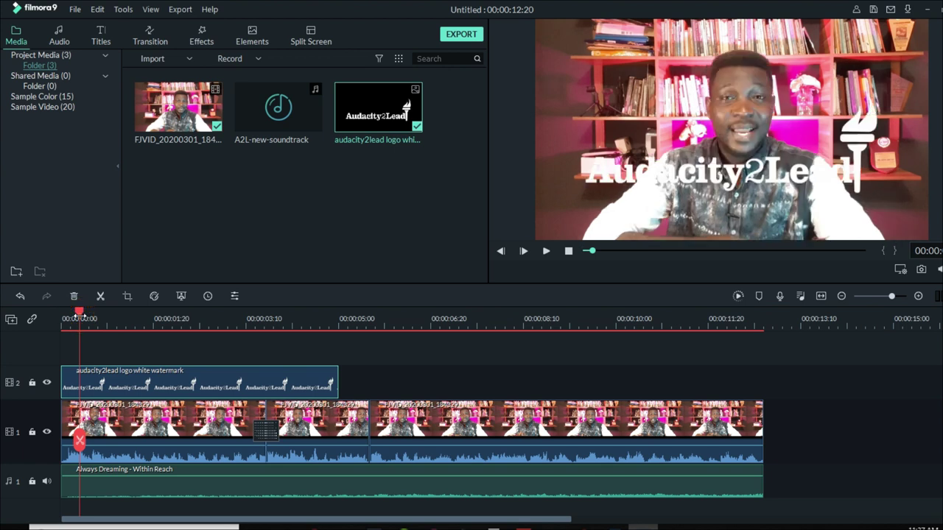
pyautogui.moveTo(76, 311); pyautogui.dragTo(242, 313)
pyautogui.moveTo(111, 332); pyautogui.dragTo(166, 343)
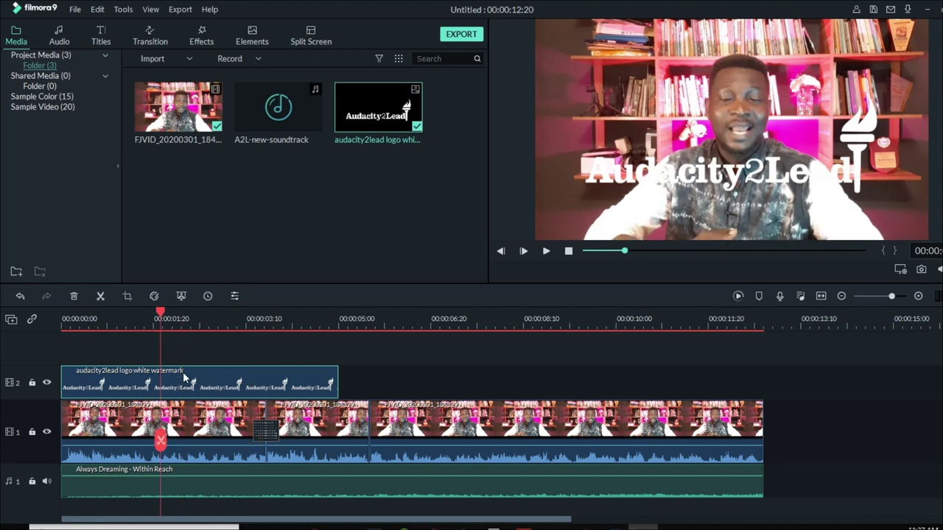
# - Open the image properties of the logo watermark clip on track 2
pyautogui.doubleClick(183, 372)
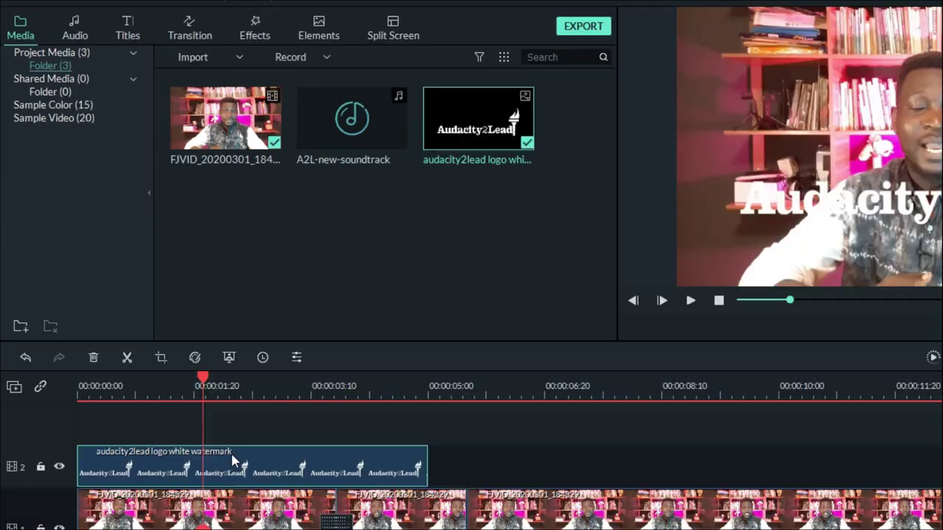
pyautogui.rightClick(185, 377)
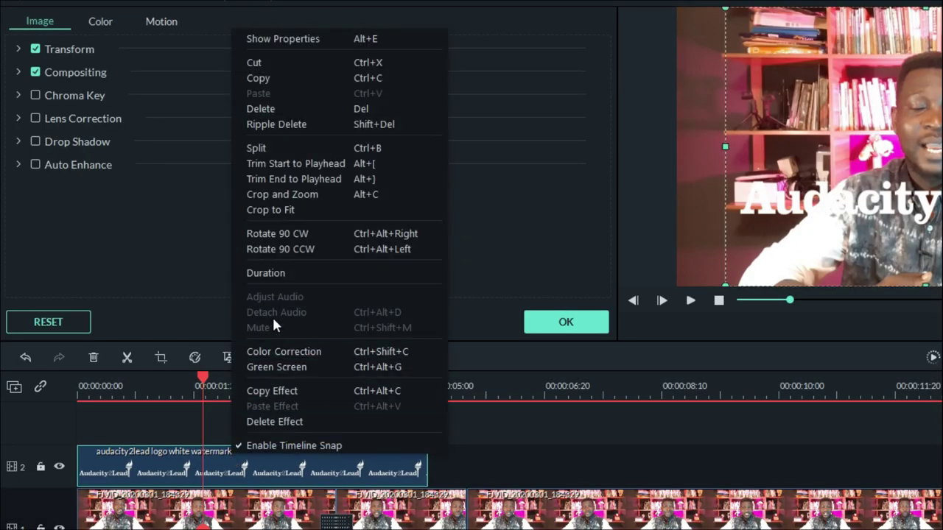
pyautogui.click(280, 39)
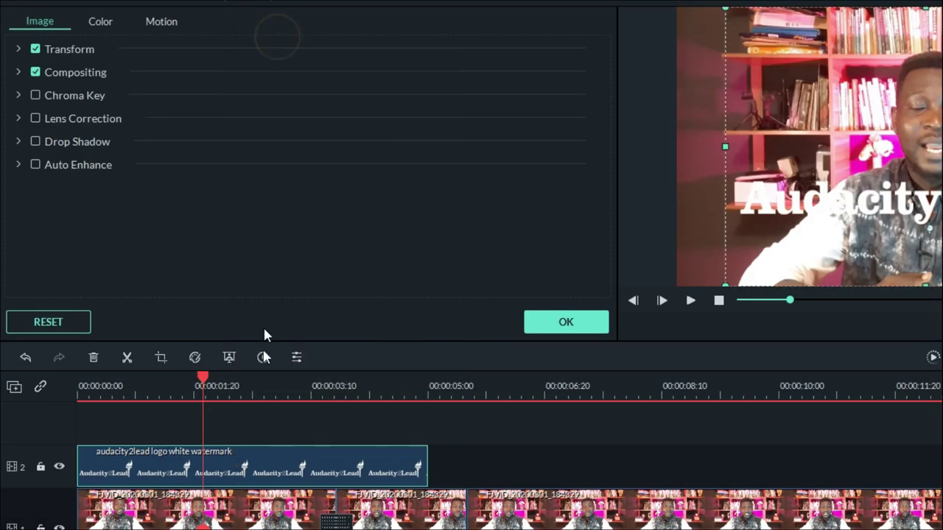
pyautogui.rightClick(248, 476)
pyautogui.click(221, 477)
pyautogui.click(282, 516)
pyautogui.click(280, 464)
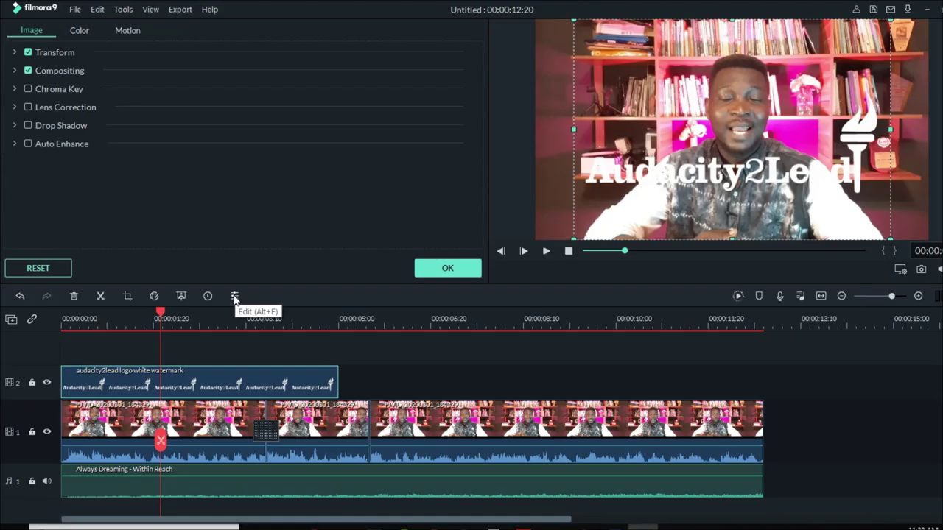
pyautogui.click(234, 296)
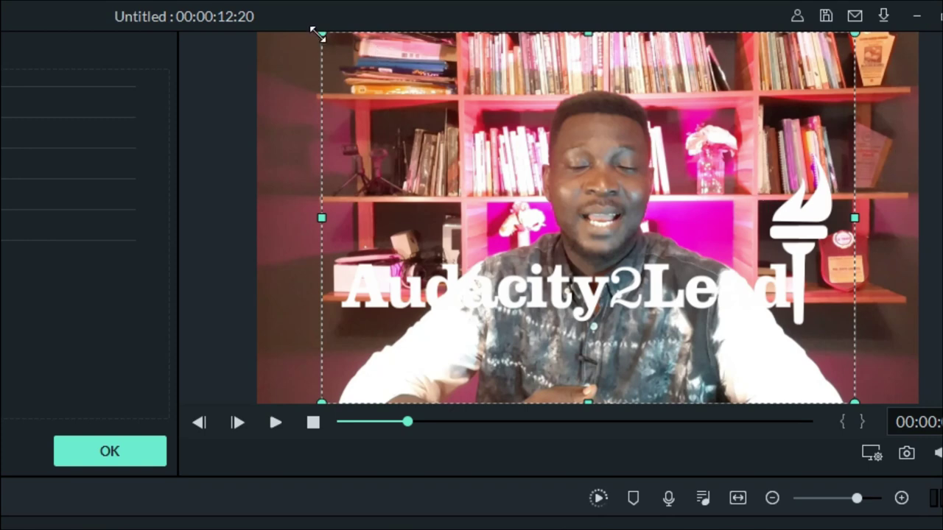
# - Scale the logo to 23.45% and place it in the upper-right corner of the frame at X 220.0, Y 135.0
pyautogui.moveTo(316, 33); pyautogui.dragTo(679, 289)
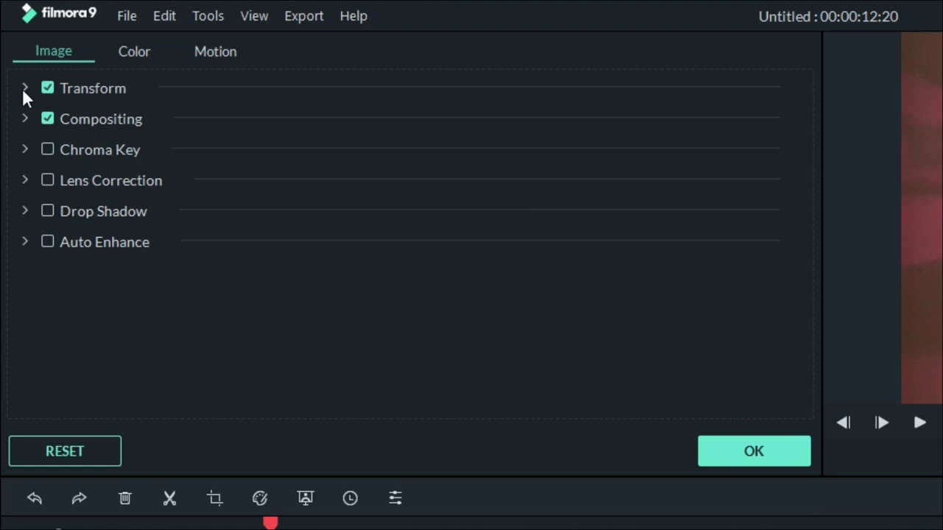
pyautogui.click(24, 87)
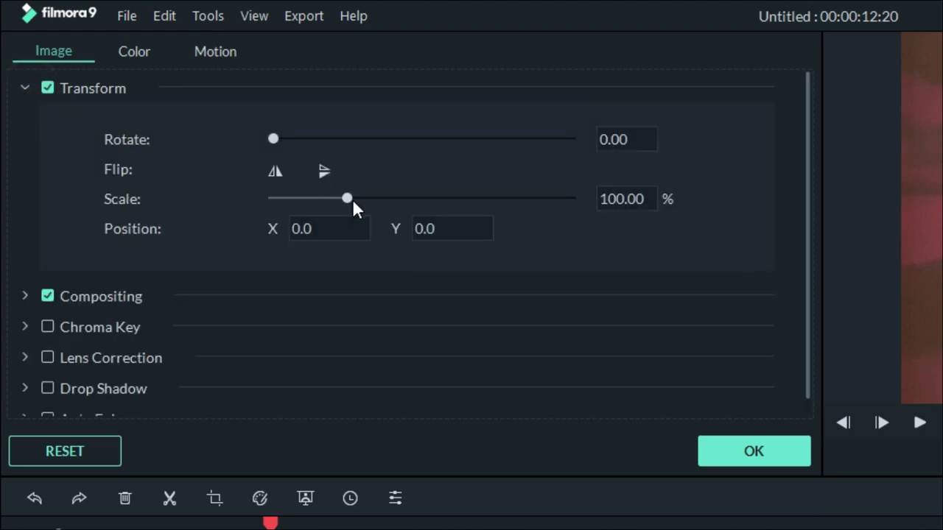
pyautogui.moveTo(344, 200); pyautogui.dragTo(316, 204)
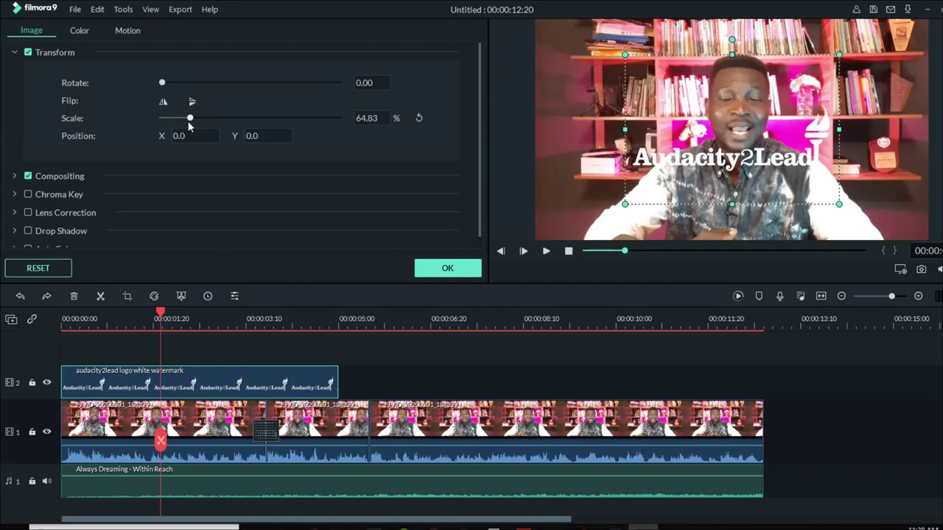
pyautogui.moveTo(188, 121); pyautogui.dragTo(537, 262)
pyautogui.moveTo(252, 135); pyautogui.dragTo(383, 114)
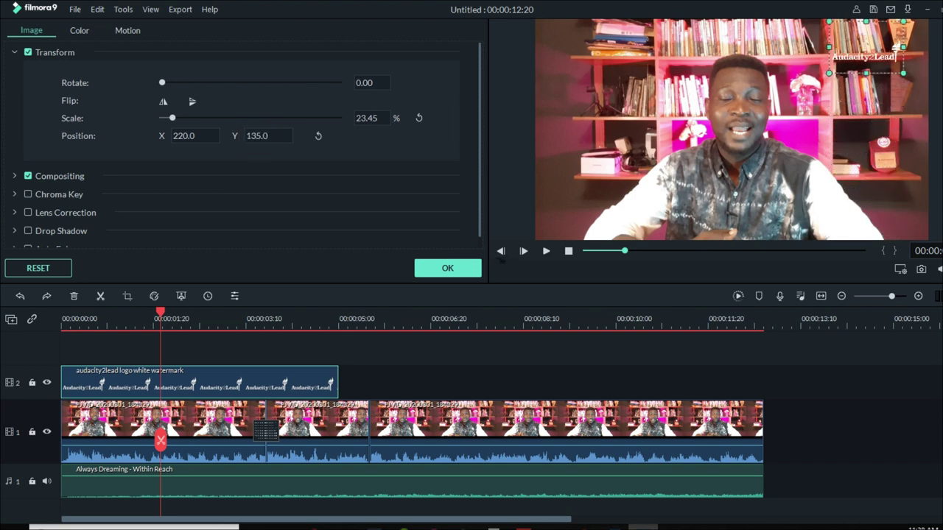
# - Move the logo to the upper-left corner of the frame at X -251.7, Y 130.7 and shrink it to 20.13% scale
pyautogui.moveTo(844, 76); pyautogui.dragTo(594, 60)
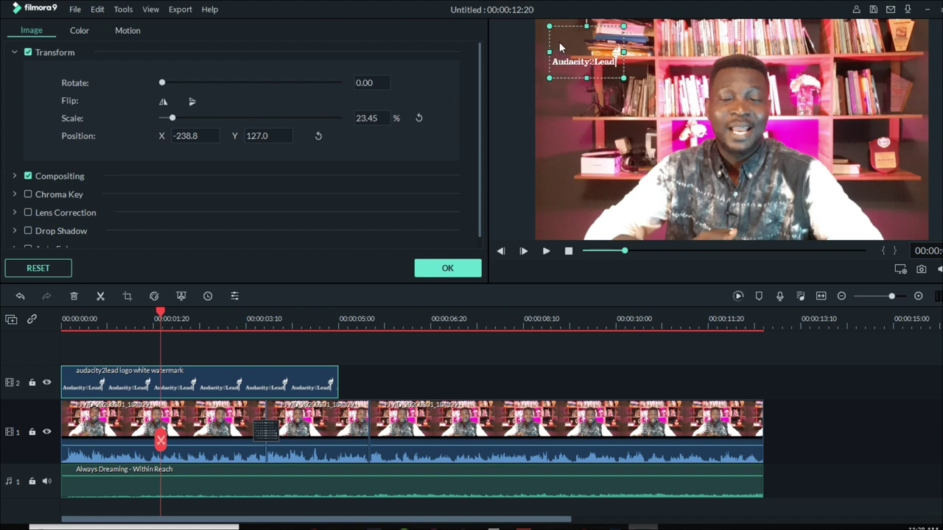
pyautogui.moveTo(548, 25); pyautogui.dragTo(567, 35)
pyautogui.moveTo(593, 67); pyautogui.dragTo(579, 60)
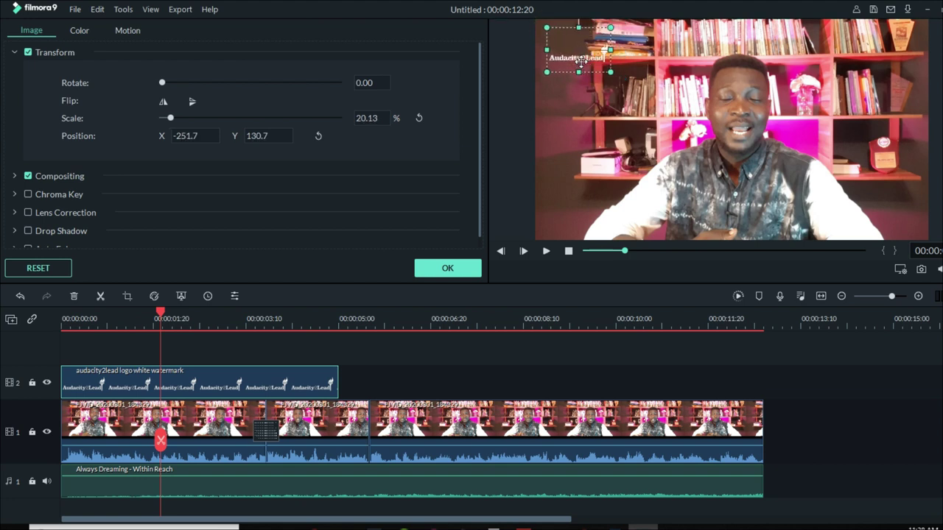
# - Enable a drop shadow on the logo with a distance of 1 and an opacity of 55
pyautogui.scroll(-1, 17, 205)
pyautogui.click(27, 221)
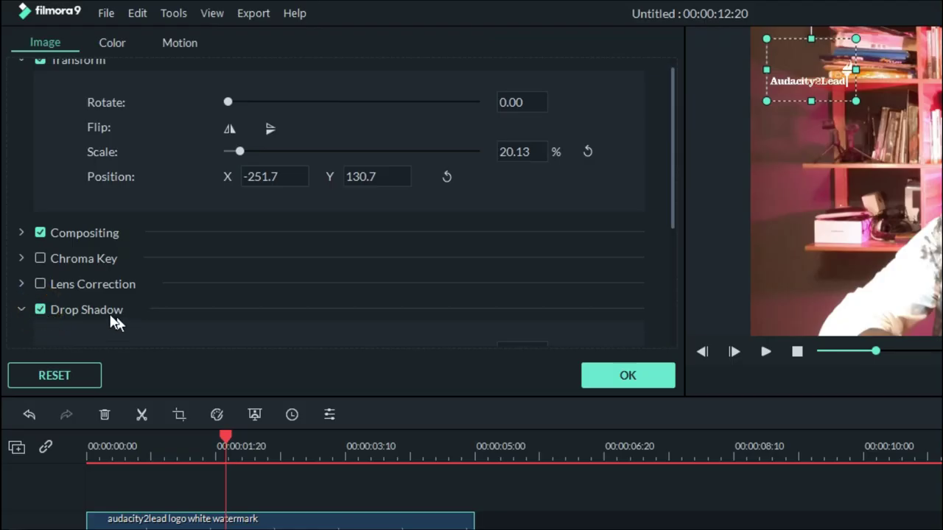
pyautogui.scroll(-3, 133, 294)
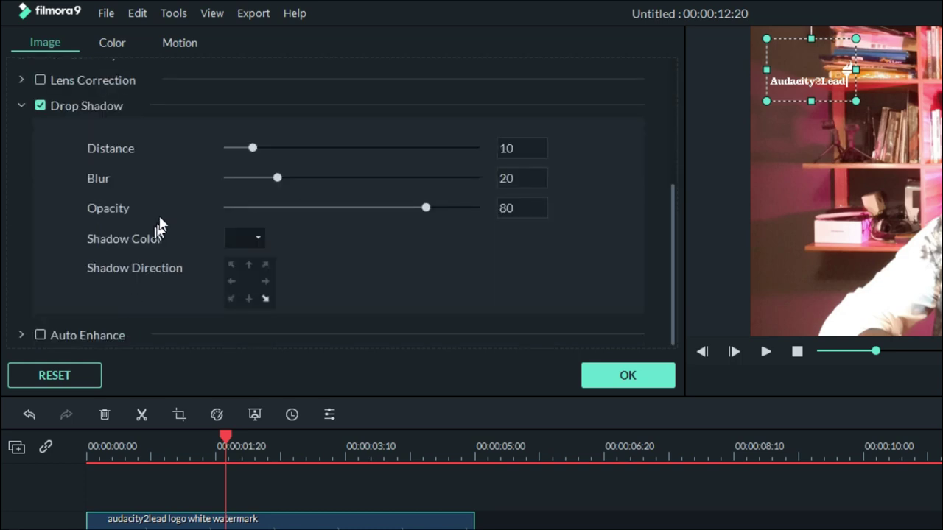
pyautogui.moveTo(249, 149); pyautogui.dragTo(238, 150)
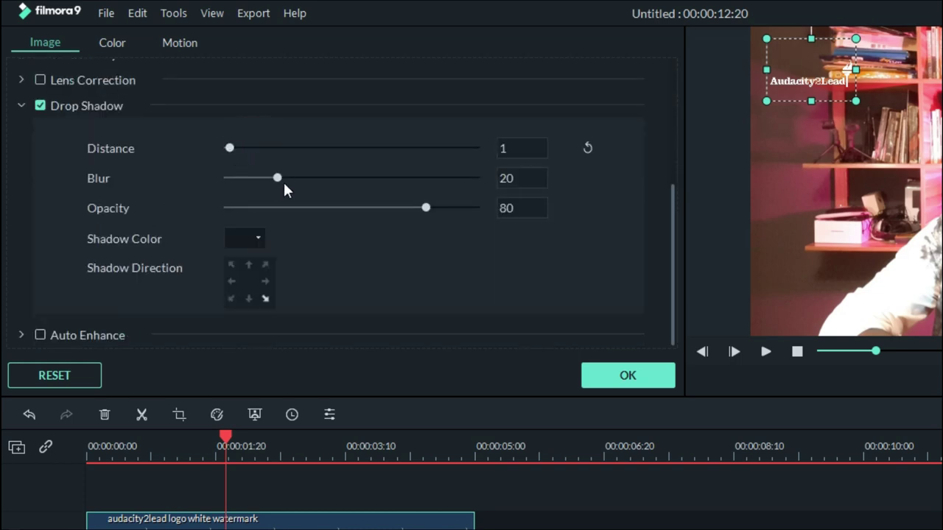
pyautogui.moveTo(425, 209); pyautogui.dragTo(363, 208)
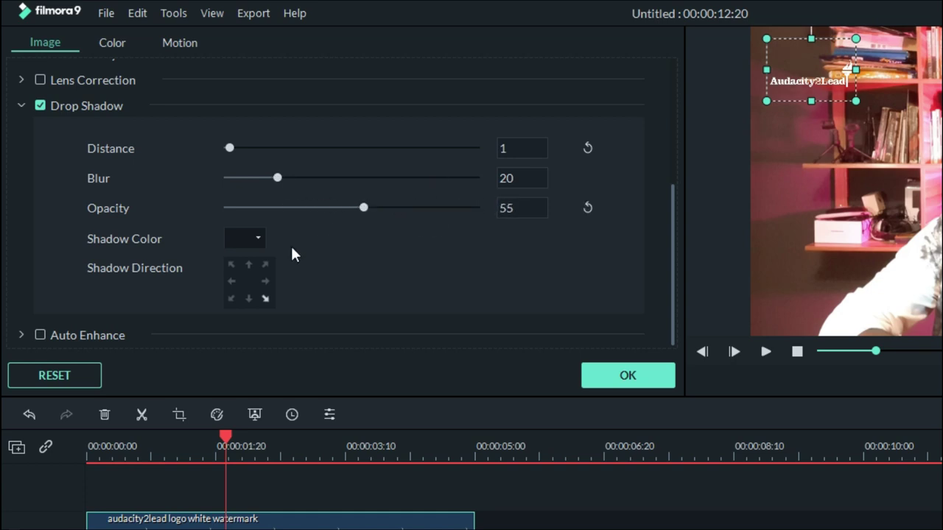
# - Try a downward shadow direction before restoring lower-right, and try green and white as the shadow color
pyautogui.click(249, 298)
pyautogui.click(263, 298)
pyautogui.click(258, 239)
pyautogui.click(292, 288)
pyautogui.click(240, 237)
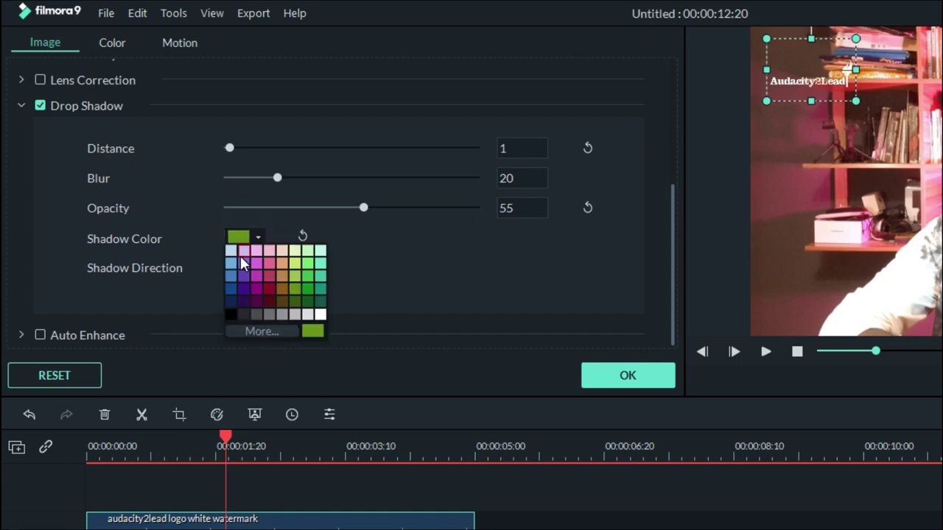
pyautogui.click(320, 314)
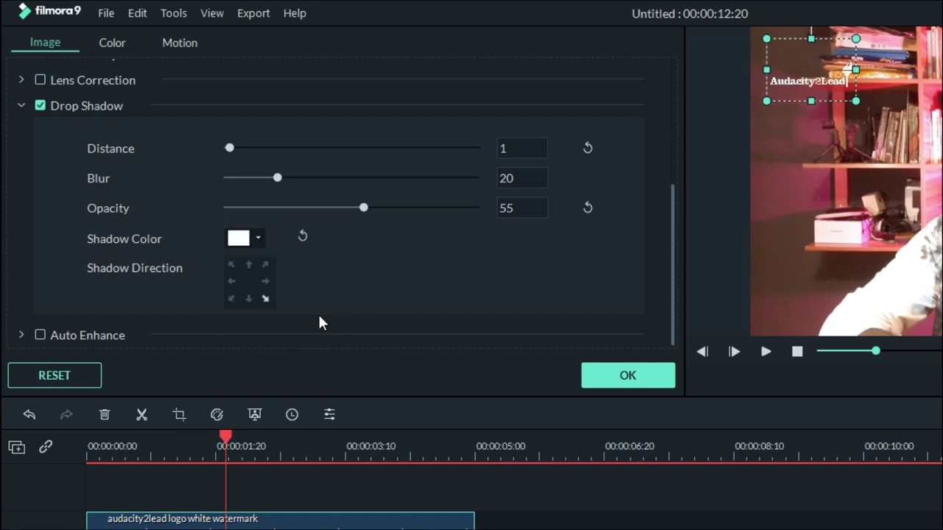
# - Set the logo's shadow color to black
pyautogui.click(263, 236)
pyautogui.click(248, 240)
pyautogui.click(242, 234)
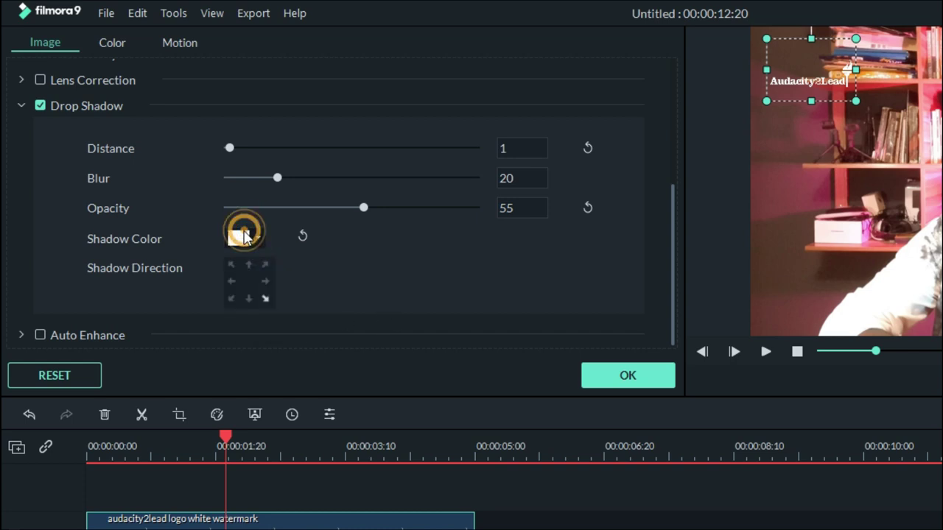
pyautogui.click(238, 236)
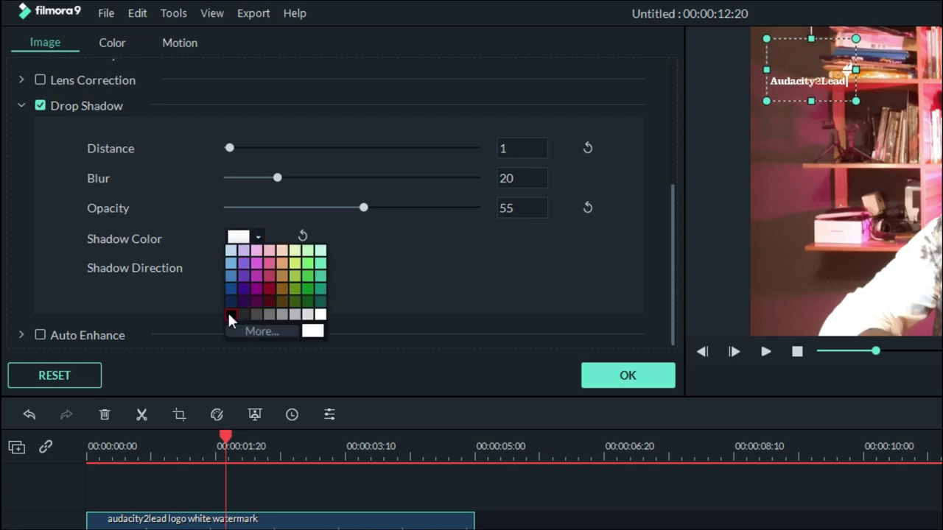
pyautogui.click(229, 315)
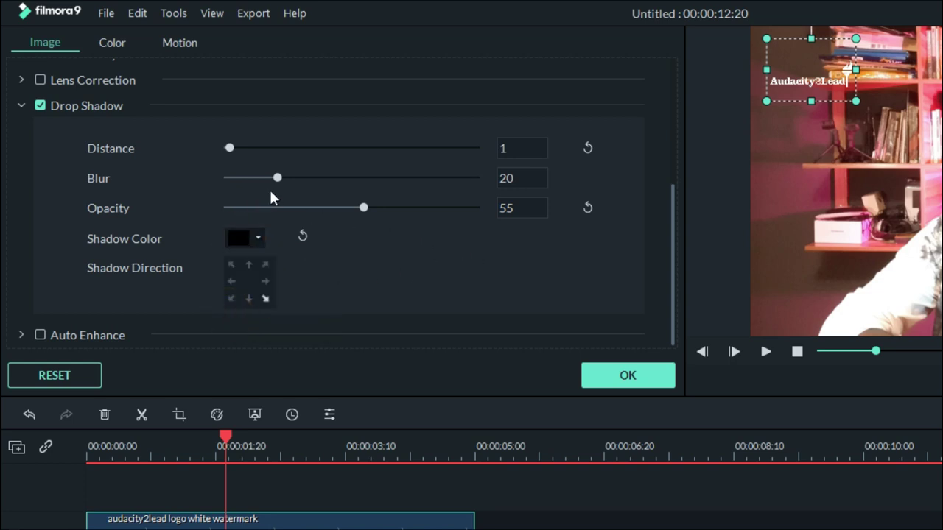
# - Set the logo's drop shadow to distance 0, blur 12 and opacity 83, and apply the image settings
pyautogui.moveTo(277, 178); pyautogui.dragTo(244, 188)
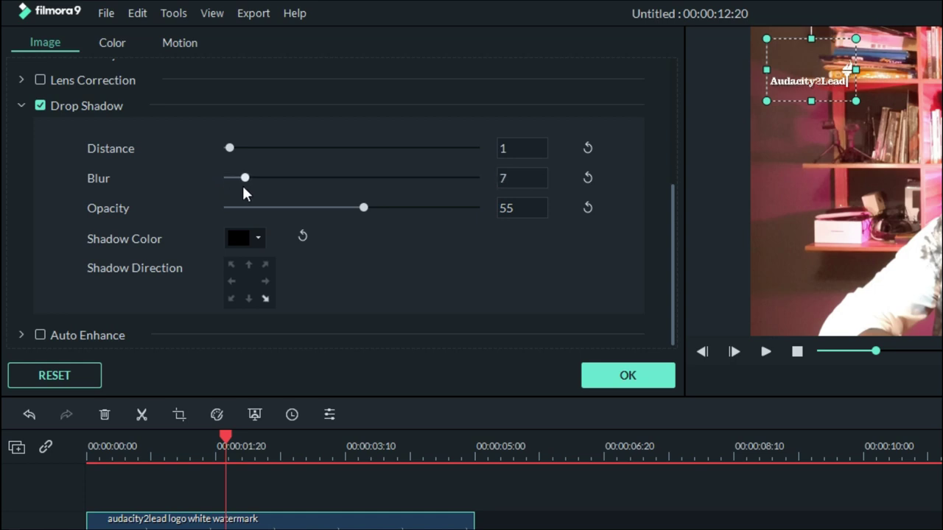
pyautogui.moveTo(363, 207); pyautogui.dragTo(476, 208)
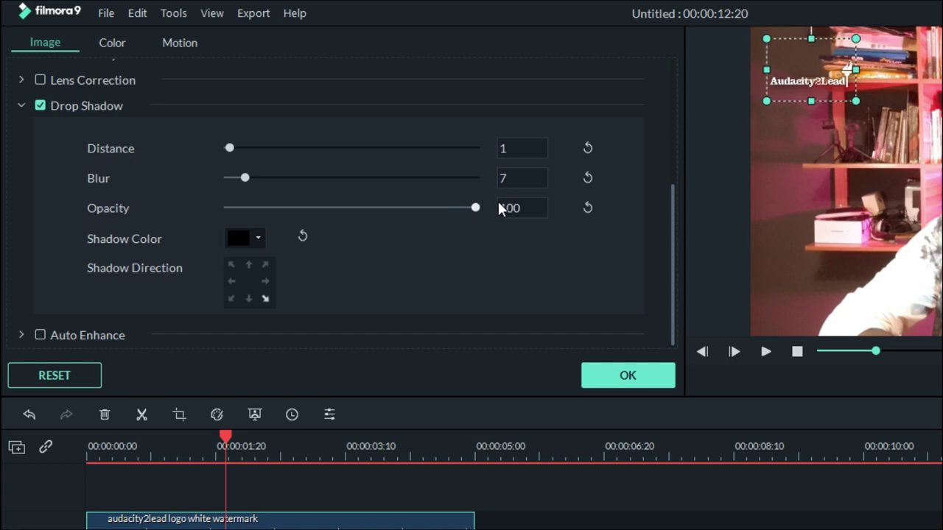
pyautogui.moveTo(242, 177); pyautogui.dragTo(268, 179)
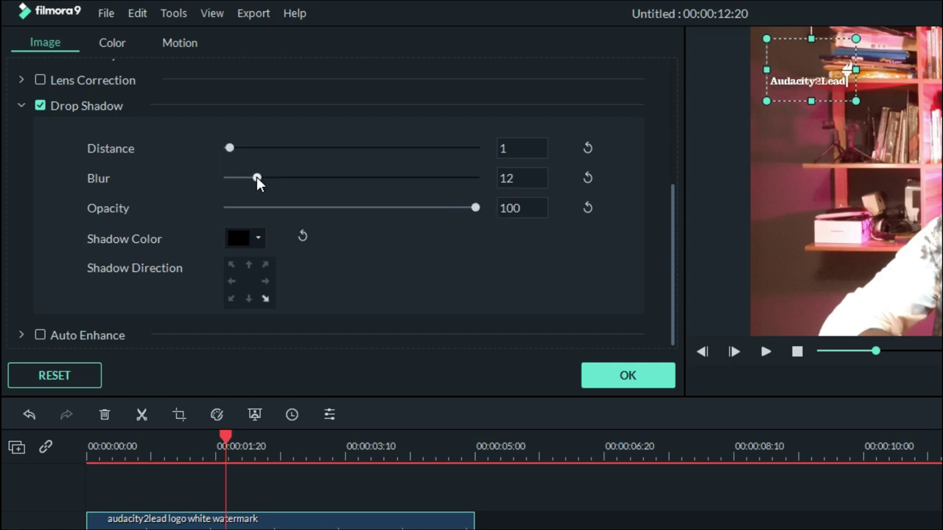
pyautogui.moveTo(227, 147); pyautogui.dragTo(205, 157)
pyautogui.moveTo(476, 209); pyautogui.dragTo(445, 212)
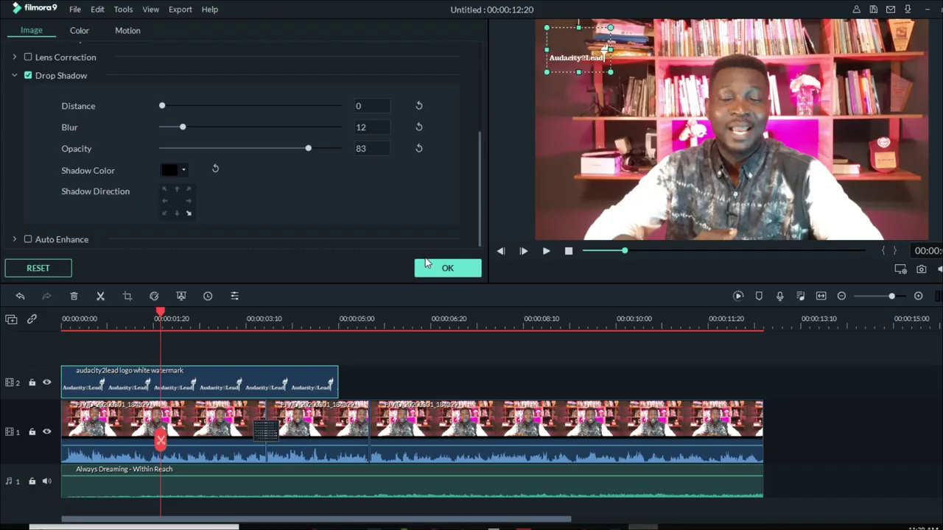
pyautogui.click(627, 375)
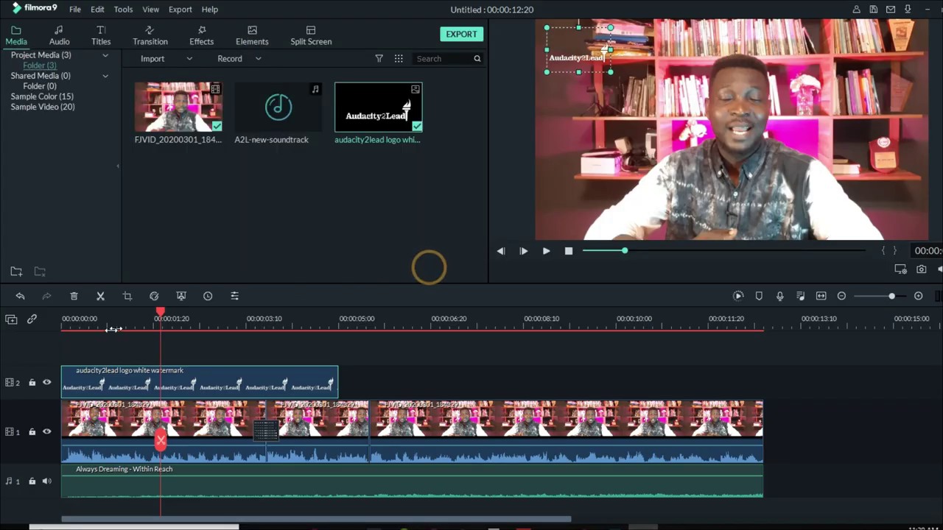
# - Play the video from the start until past the end of the logo clip to check the watermark
pyautogui.moveTo(162, 318); pyautogui.dragTo(6, 319)
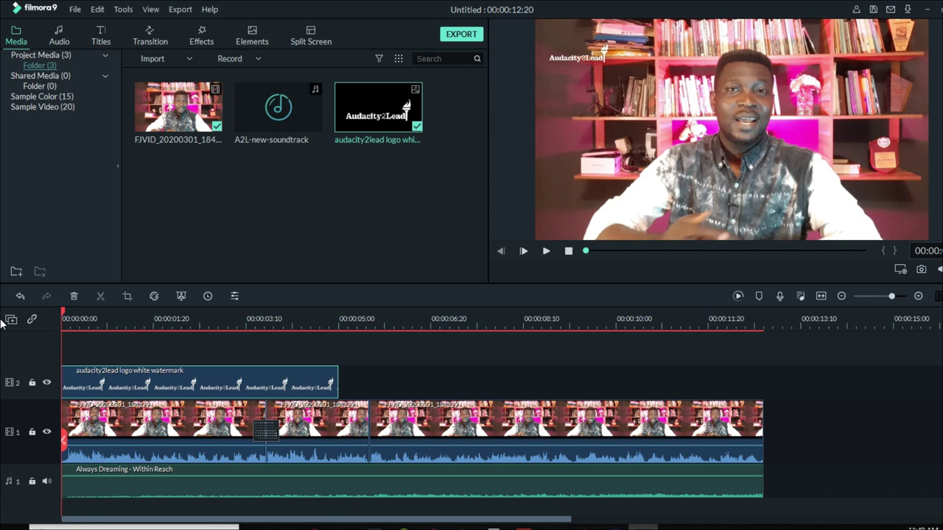
pyautogui.press('space')
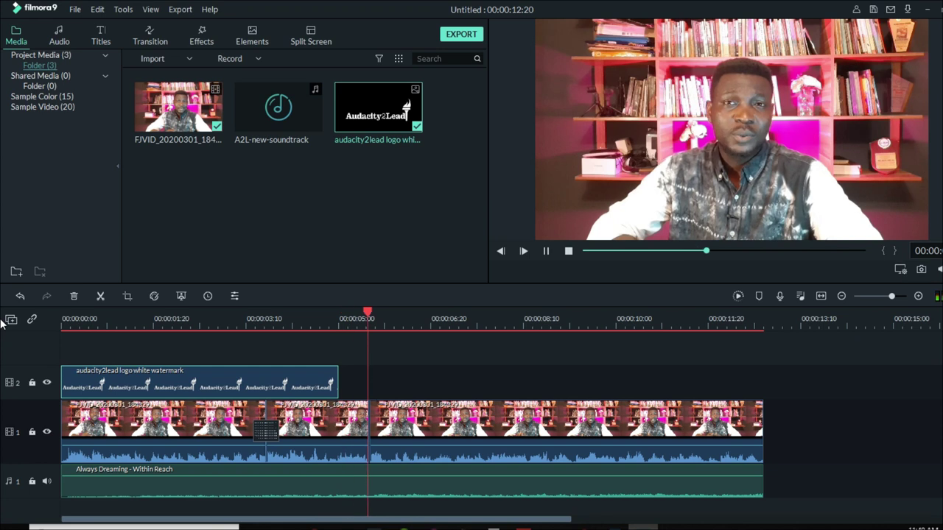
pyautogui.press('space')
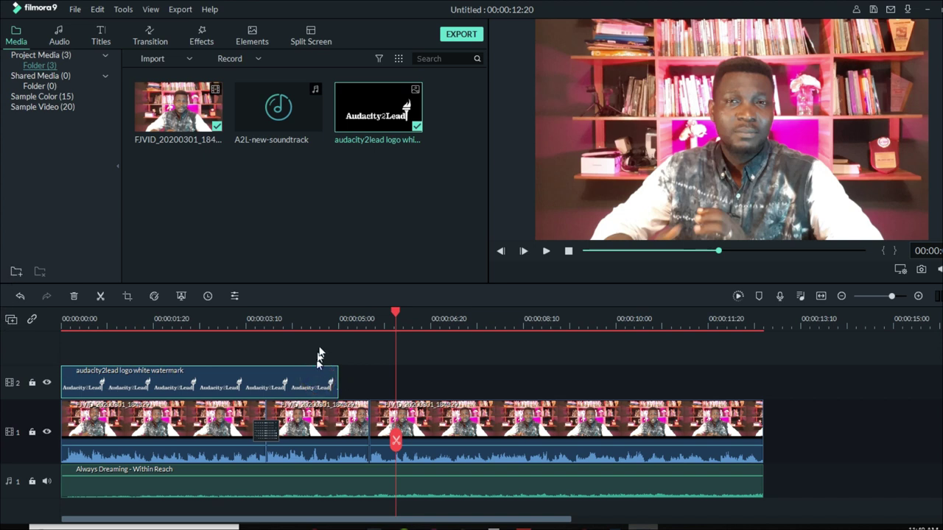
# - Replay the video around the end of the logo clip to check where the watermark stops
pyautogui.click(324, 318)
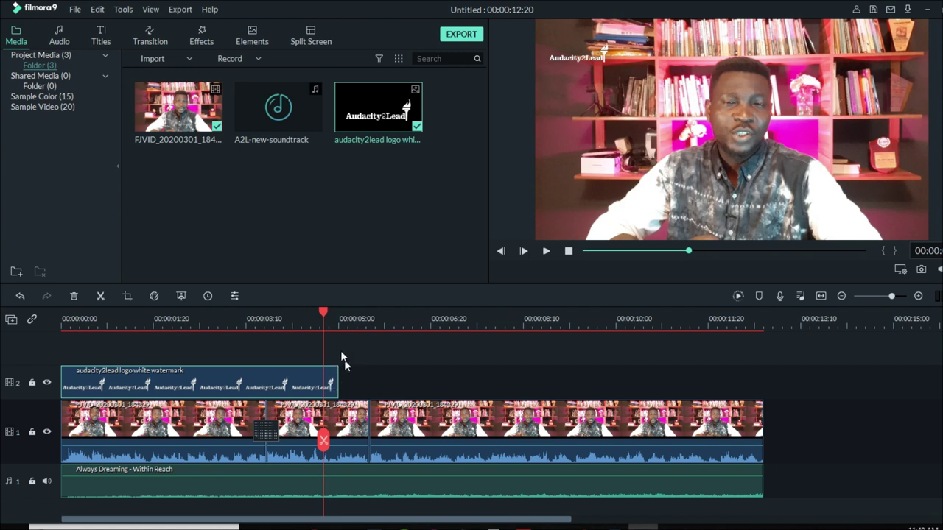
pyautogui.press('space')
pyautogui.moveTo(332, 322); pyautogui.dragTo(312, 325)
pyautogui.press('space')
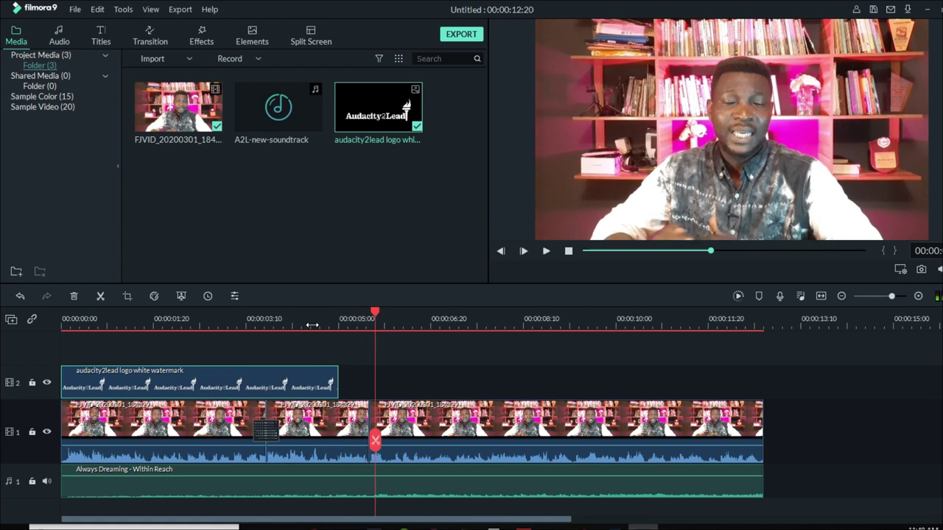
# - Extend the logo watermark clip so it ends together with the main video
pyautogui.click(324, 387)
pyautogui.click(287, 319)
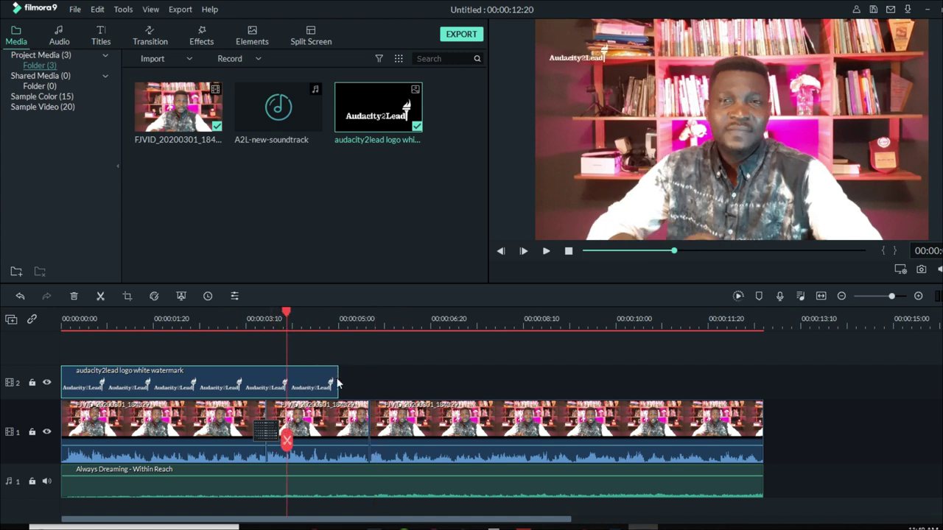
pyautogui.moveTo(336, 377); pyautogui.dragTo(765, 377)
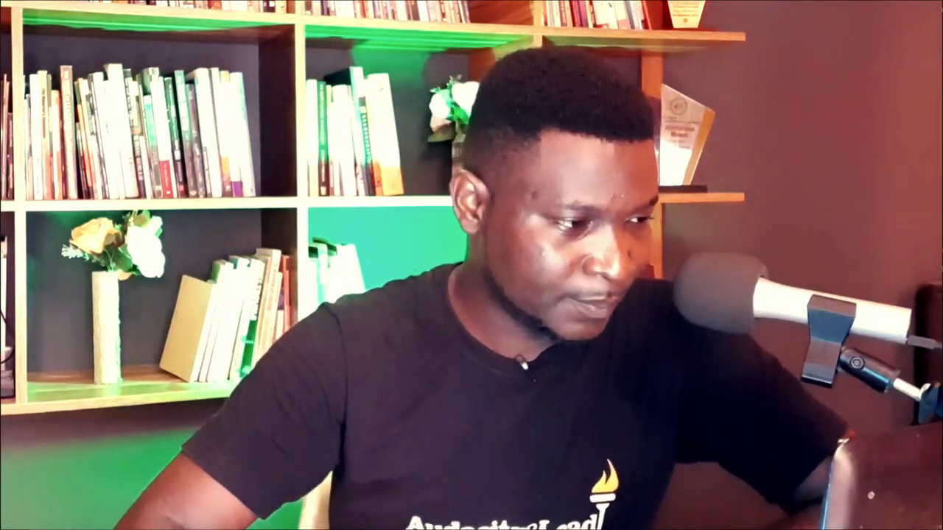
# - Add a video track above the logo watermark and show the titles library
pyautogui.click(13, 319)
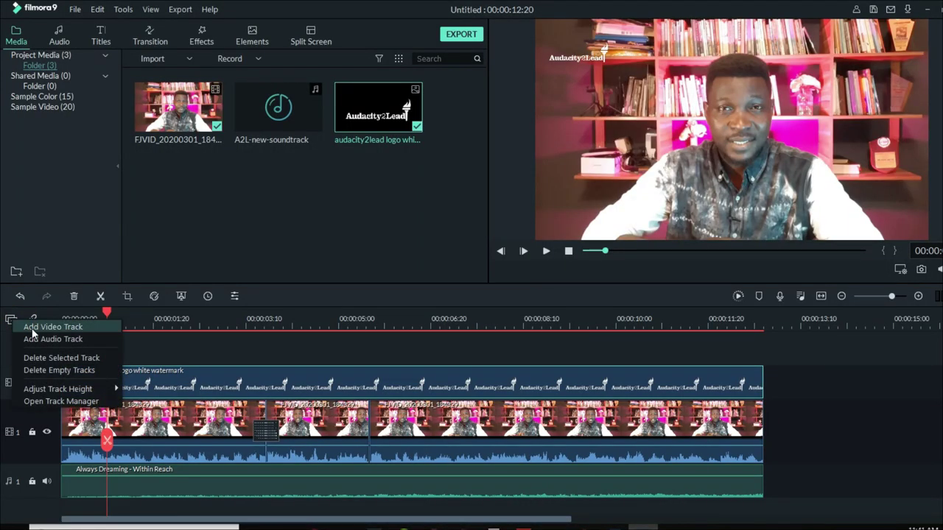
pyautogui.click(52, 327)
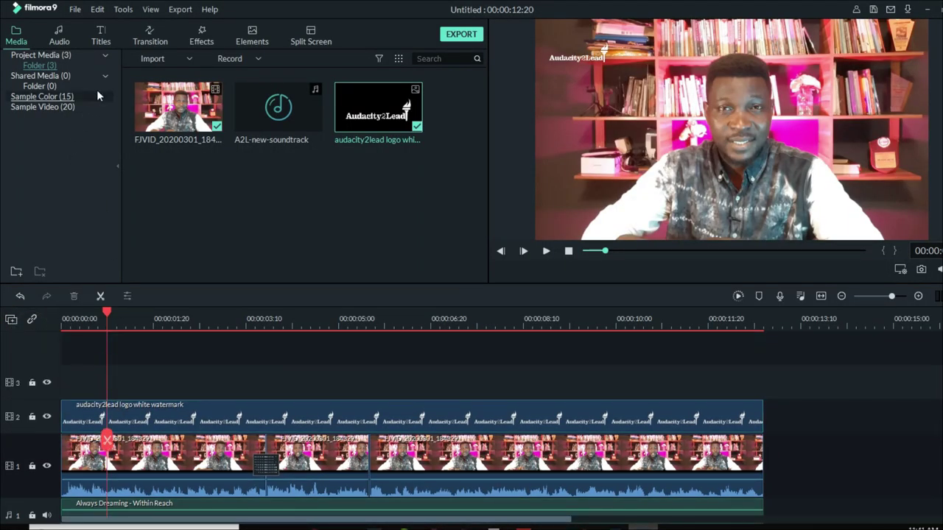
pyautogui.click(104, 37)
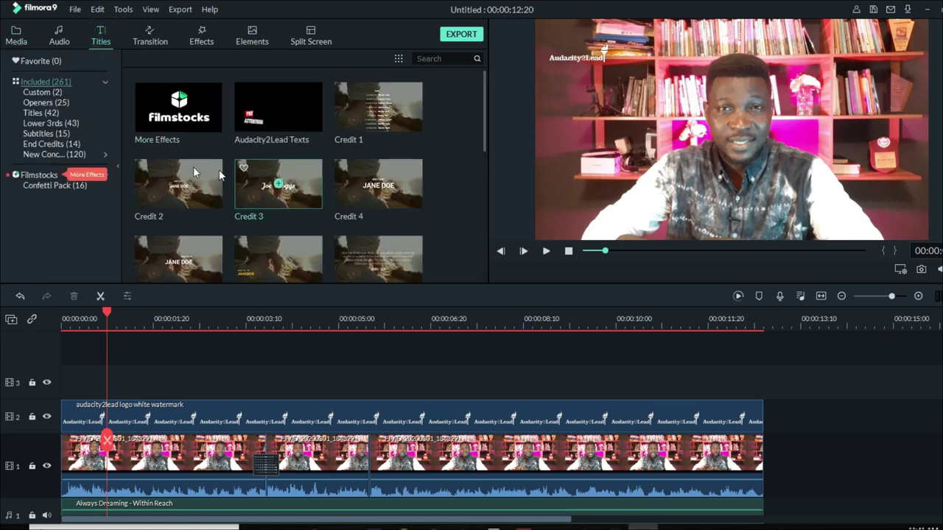
# - Look through the custom titles and the full collection of included titles
pyautogui.click(38, 93)
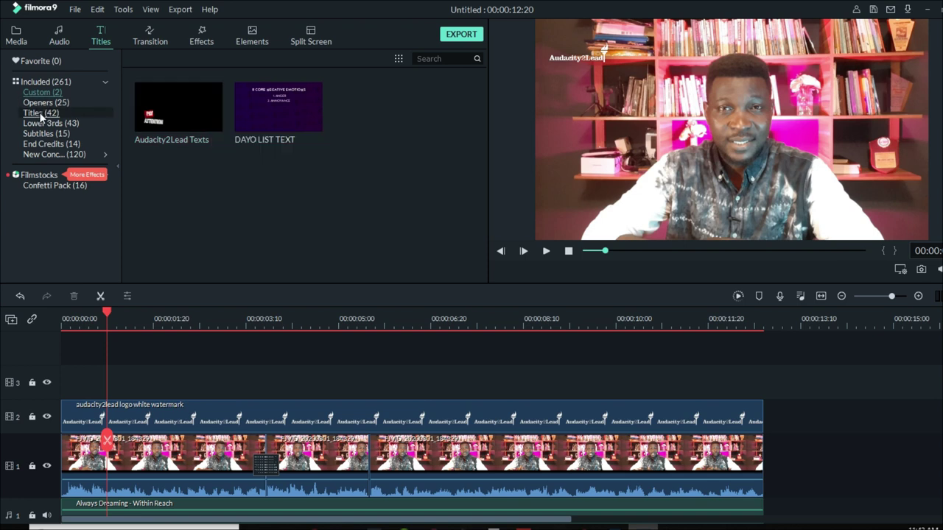
pyautogui.click(33, 82)
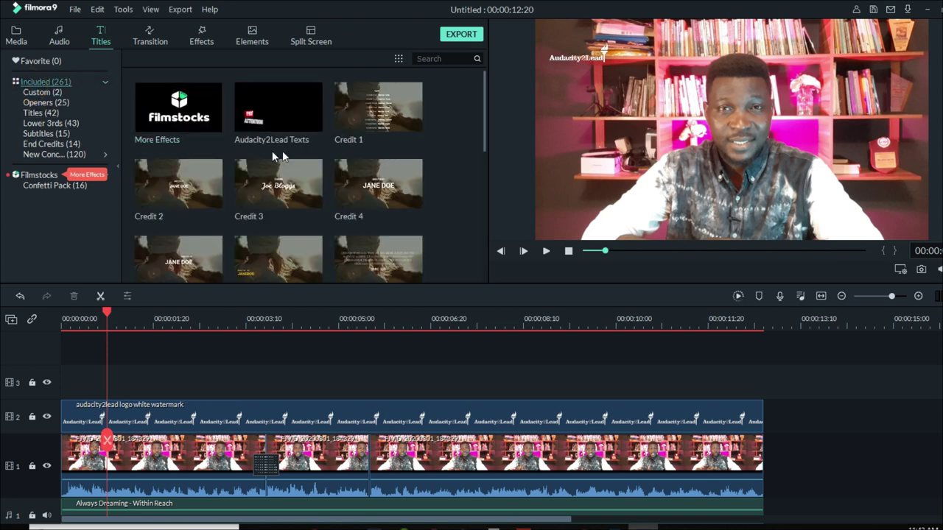
pyautogui.scroll(-3, 281, 170)
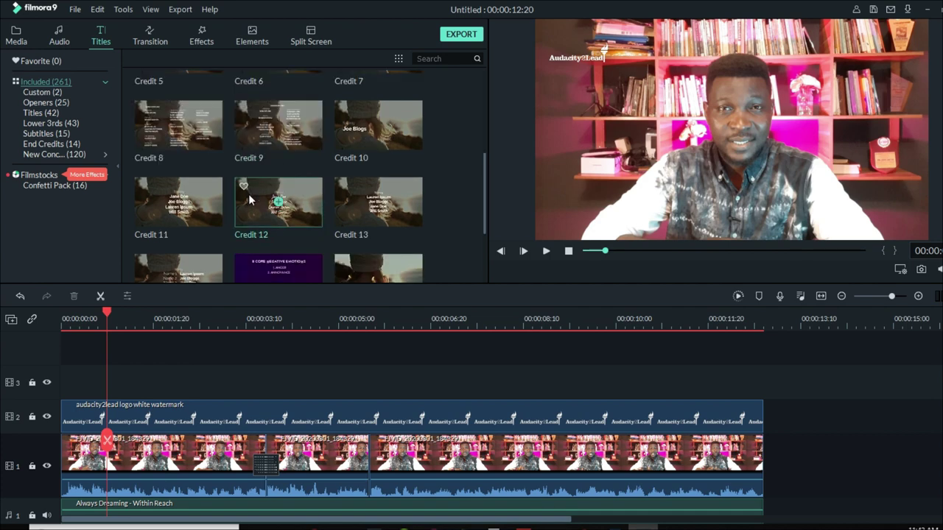
pyautogui.scroll(-5, 248, 197)
pyautogui.scroll(-10, 247, 200)
pyautogui.scroll(15, 246, 195)
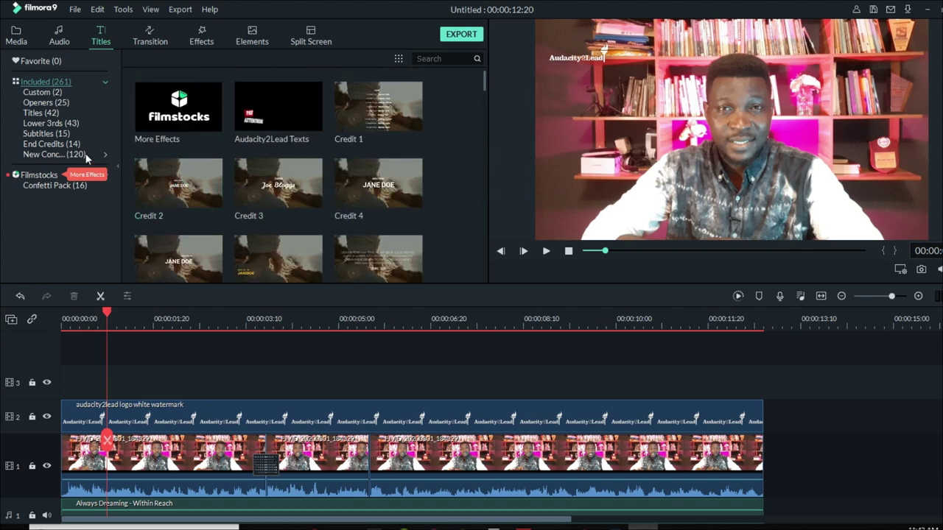
# - Preview Lower Third 3, Title 4 and the title with a white square frame and purple block
pyautogui.click(41, 113)
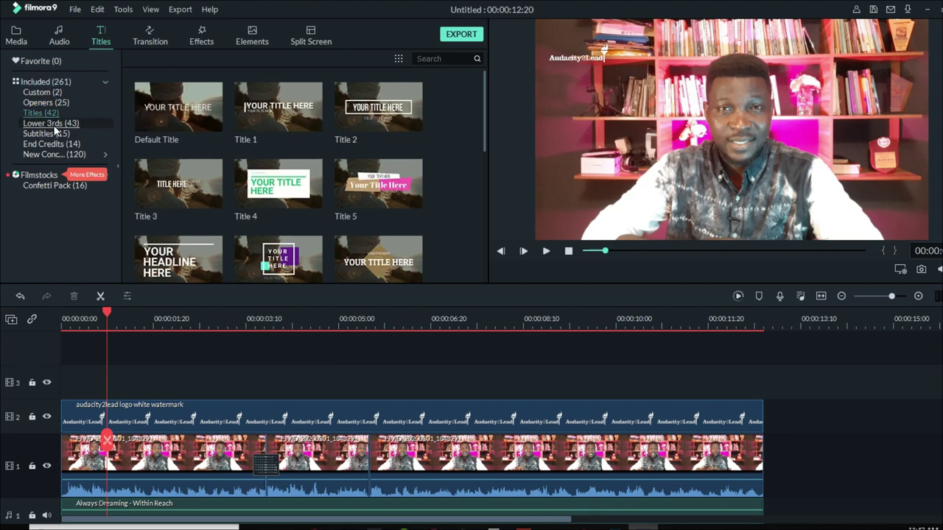
pyautogui.click(49, 124)
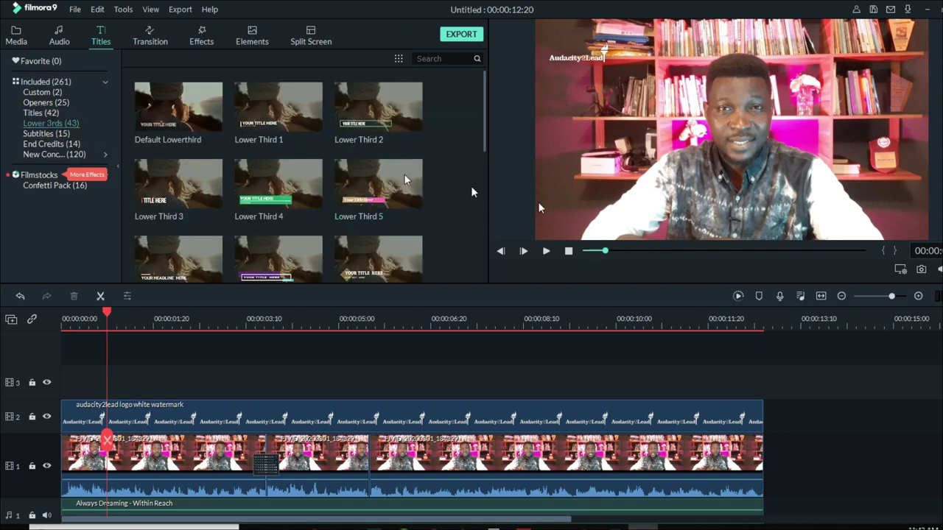
pyautogui.click(195, 201)
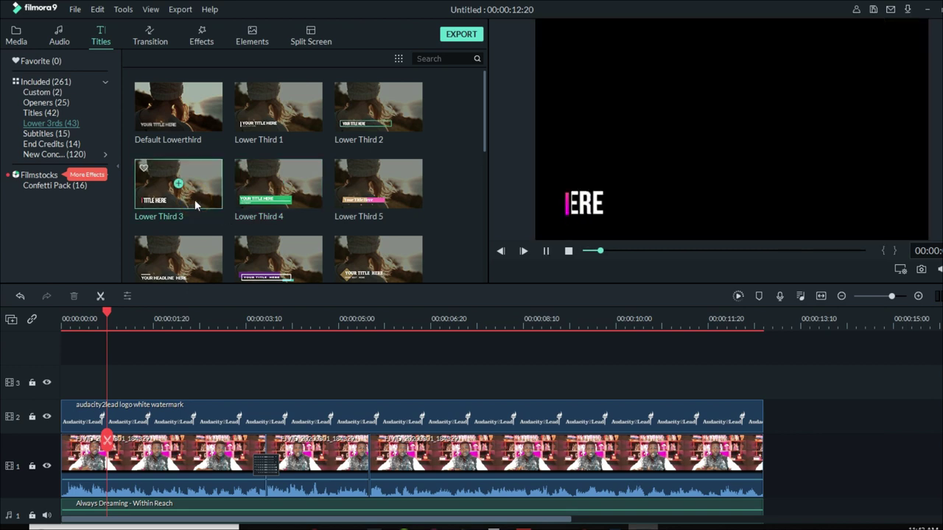
pyautogui.click(42, 112)
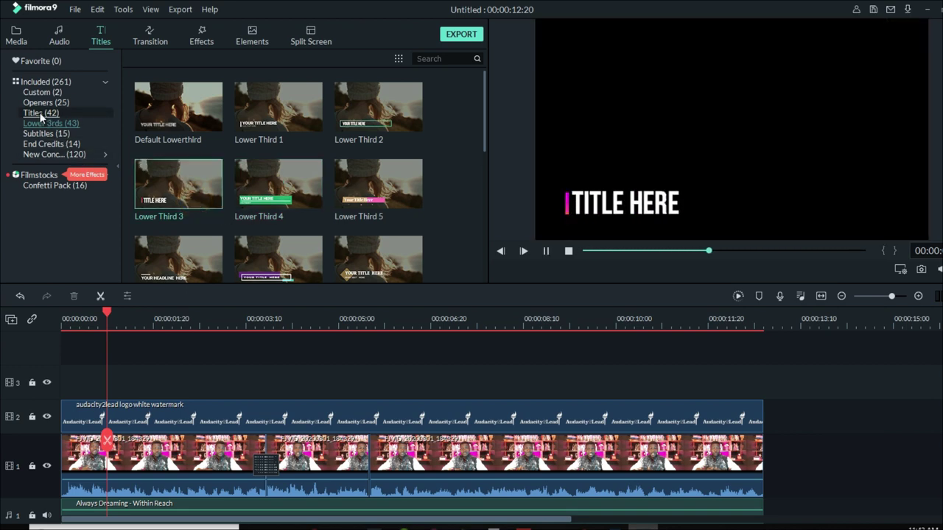
pyautogui.click(263, 206)
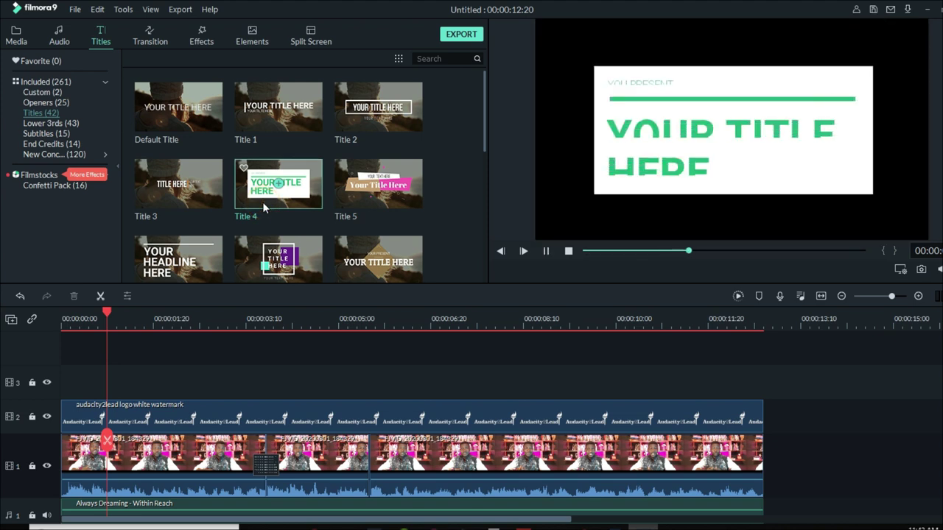
pyautogui.click(306, 274)
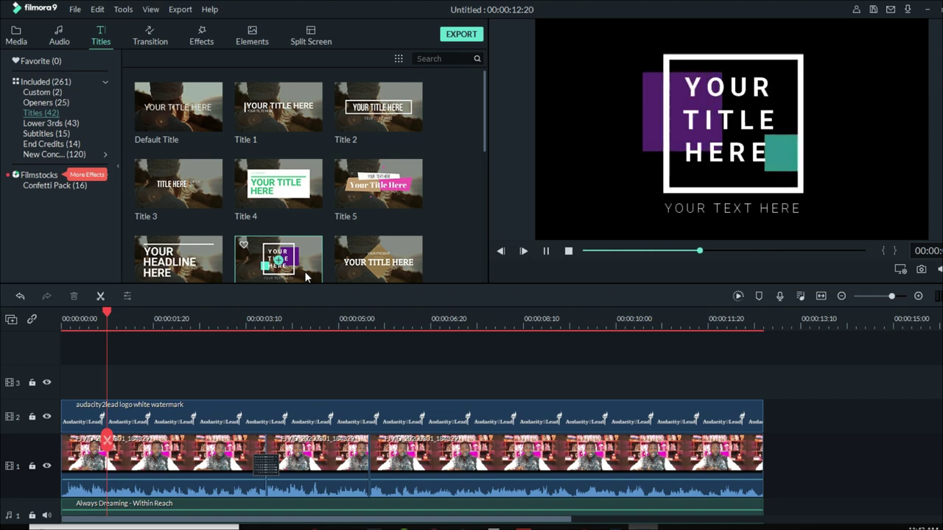
# - Preview Subtitle 4, Credit 5 and a multi-column end credit
pyautogui.click(44, 134)
pyautogui.click(209, 197)
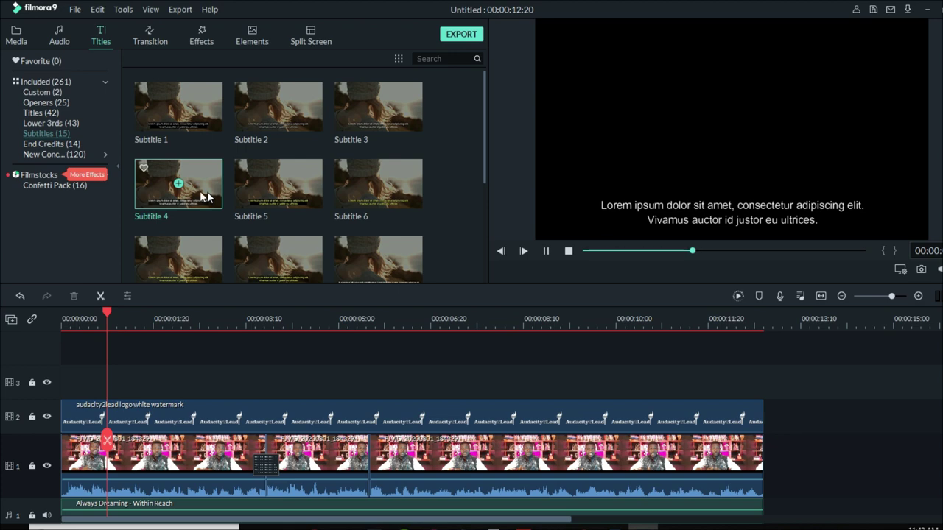
pyautogui.click(53, 144)
pyautogui.click(277, 205)
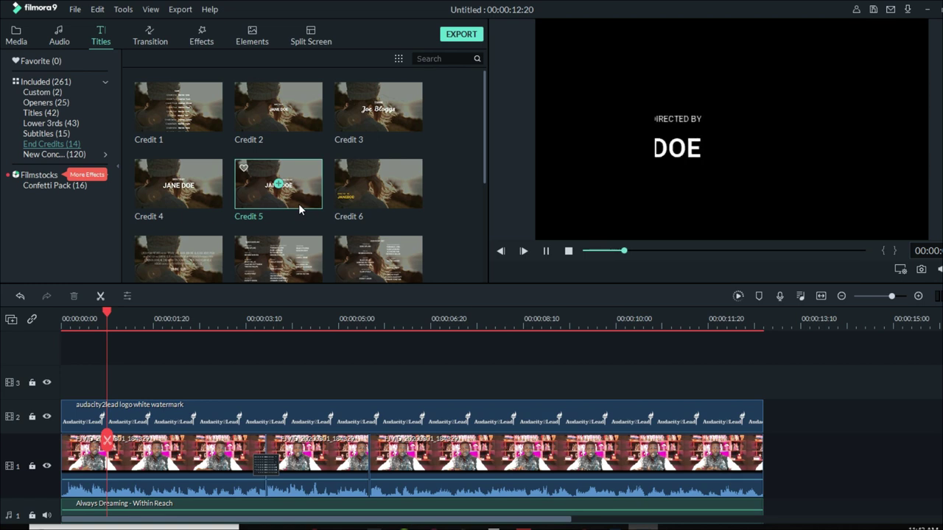
pyautogui.click(316, 243)
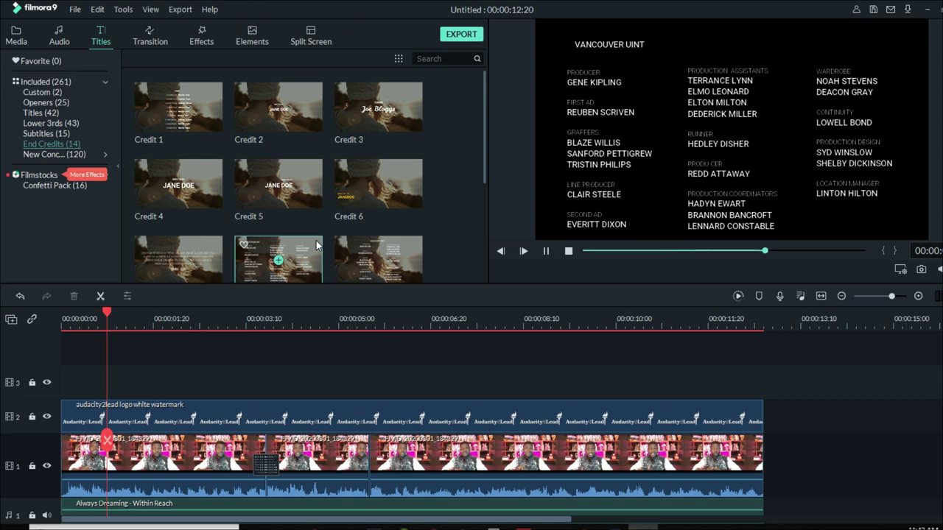
# - Try adding New LowerThirds 5 from the new title concepts to video track 3, and undo the placement
pyautogui.click(54, 154)
pyautogui.scroll(3, 246, 175)
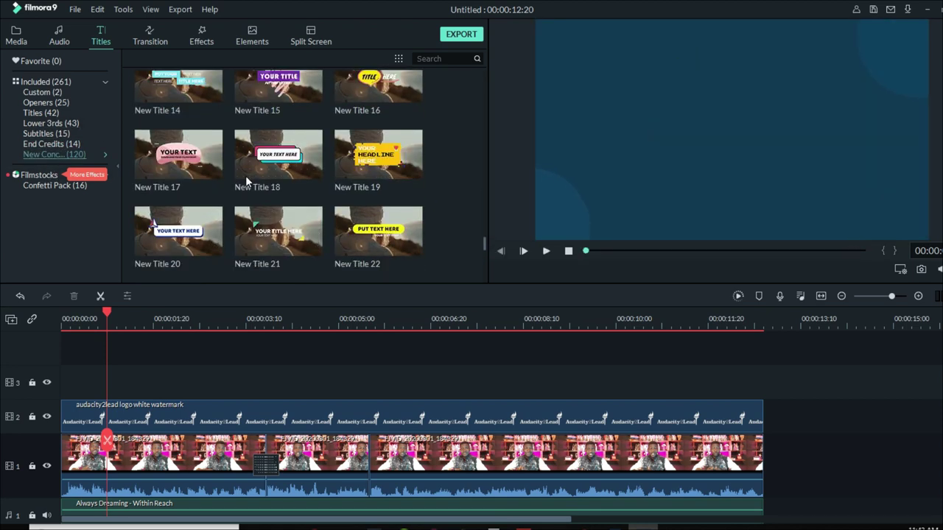
pyautogui.scroll(-6, 245, 176)
pyautogui.scroll(-5, 245, 175)
pyautogui.scroll(1, 245, 175)
pyautogui.moveTo(243, 200); pyautogui.dragTo(74, 380)
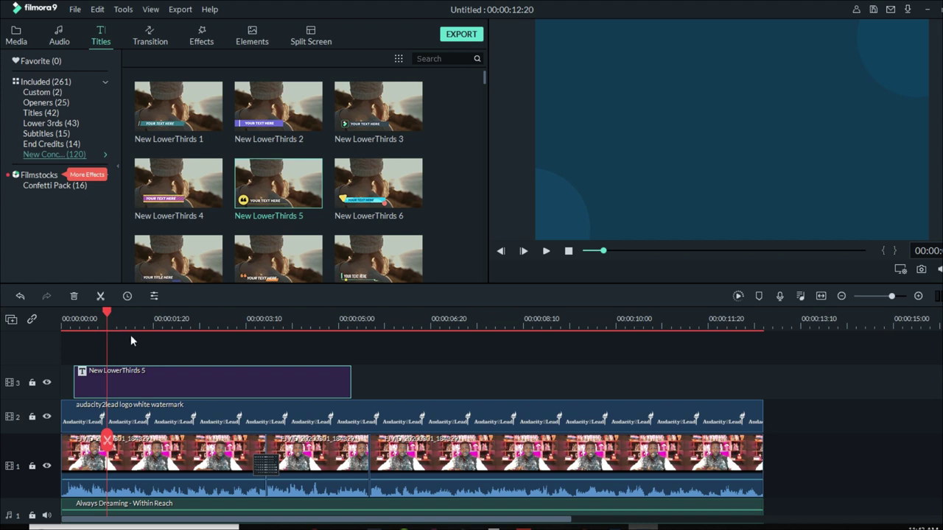
pyautogui.hotkey('ctrl', 'z')
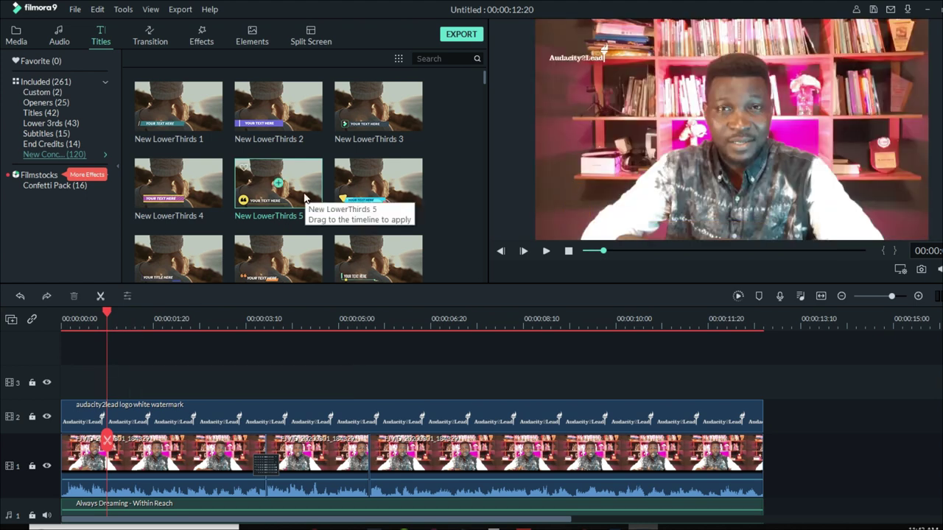
# - Try New LowerThirds 5 on video track 3 by playing it from the start, and delete it
pyautogui.moveTo(310, 193); pyautogui.dragTo(77, 389)
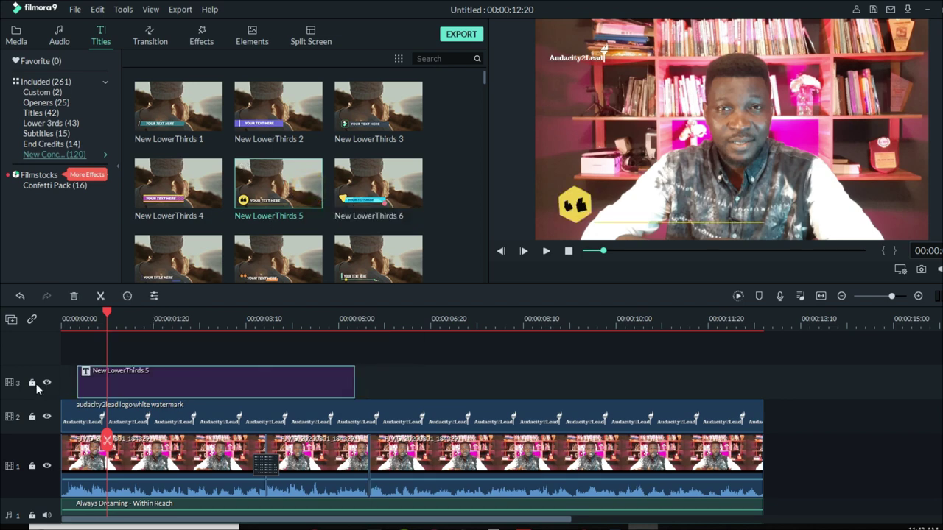
pyautogui.moveTo(104, 314); pyautogui.dragTo(37, 324)
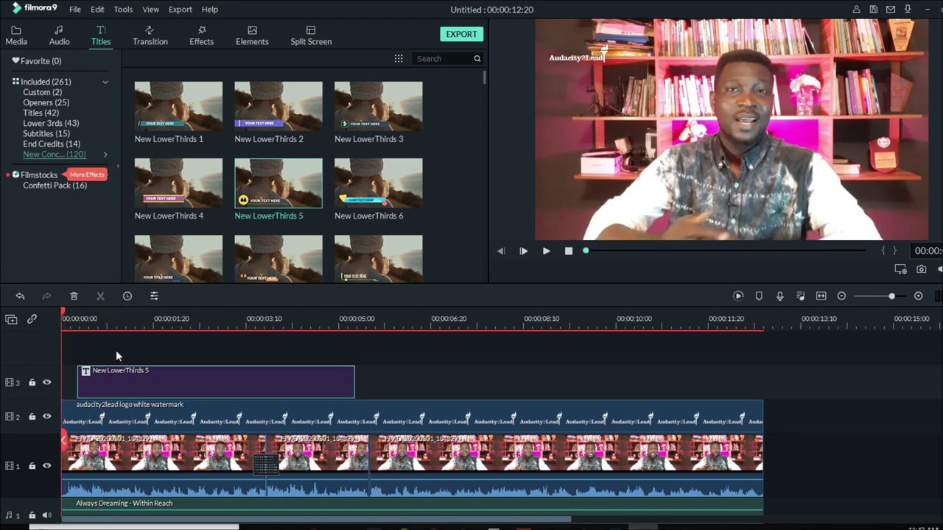
pyautogui.press('space')
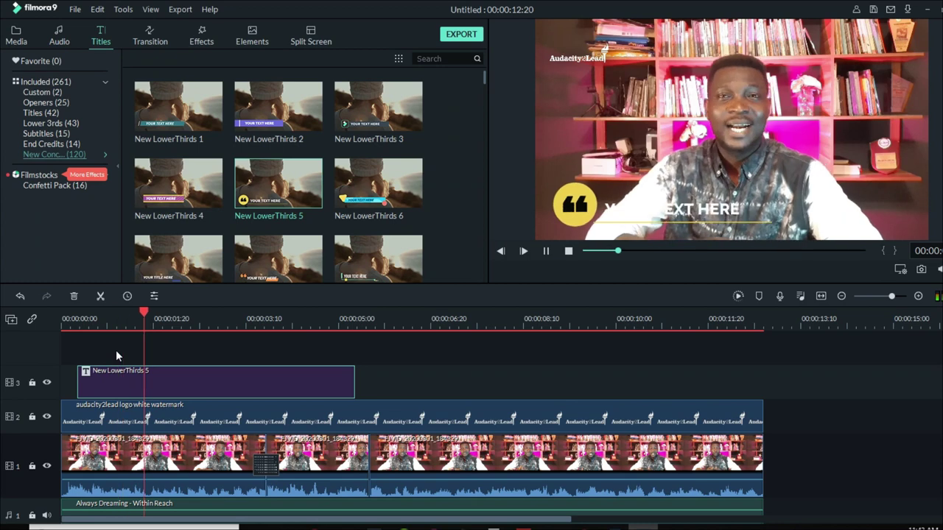
pyautogui.press('space')
pyautogui.click(175, 376)
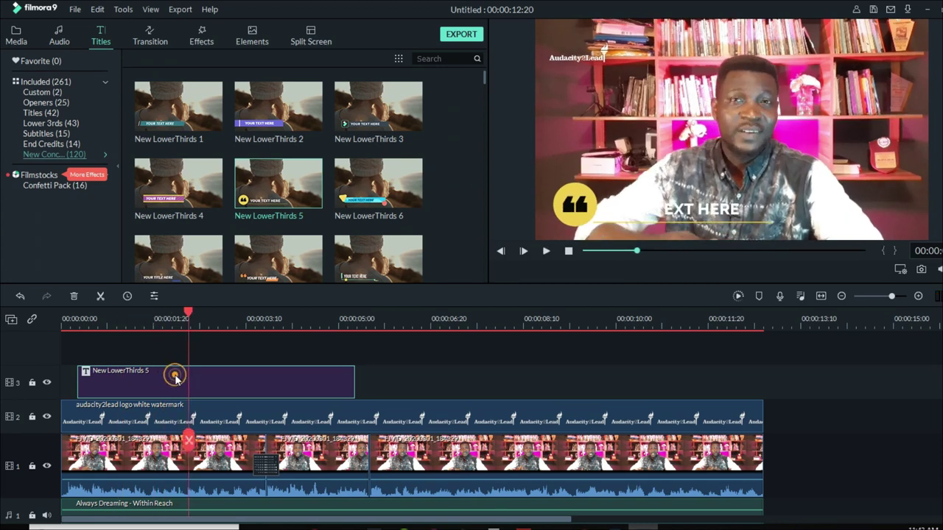
pyautogui.press('Delete')
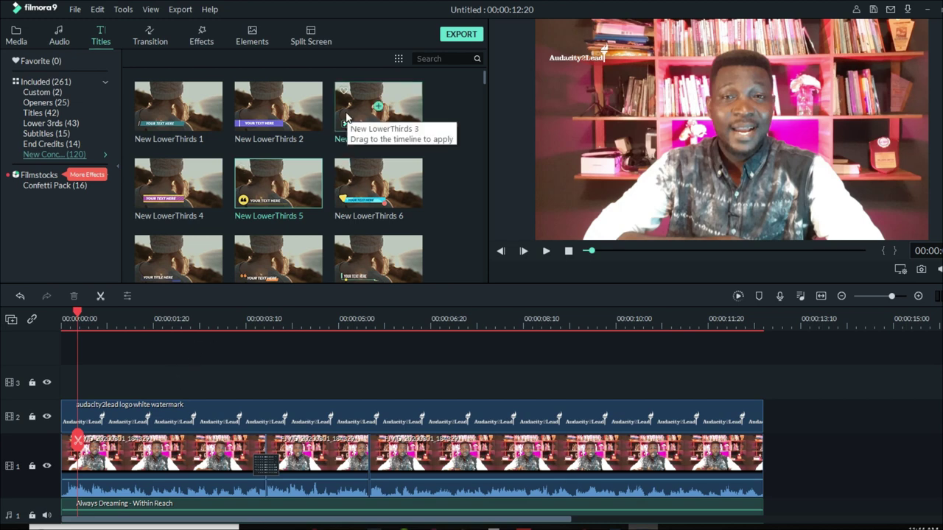
# - Place the New LowerThirds 3 title on video track 3 and move it to the very start of the timeline
pyautogui.moveTo(353, 119); pyautogui.dragTo(100, 382)
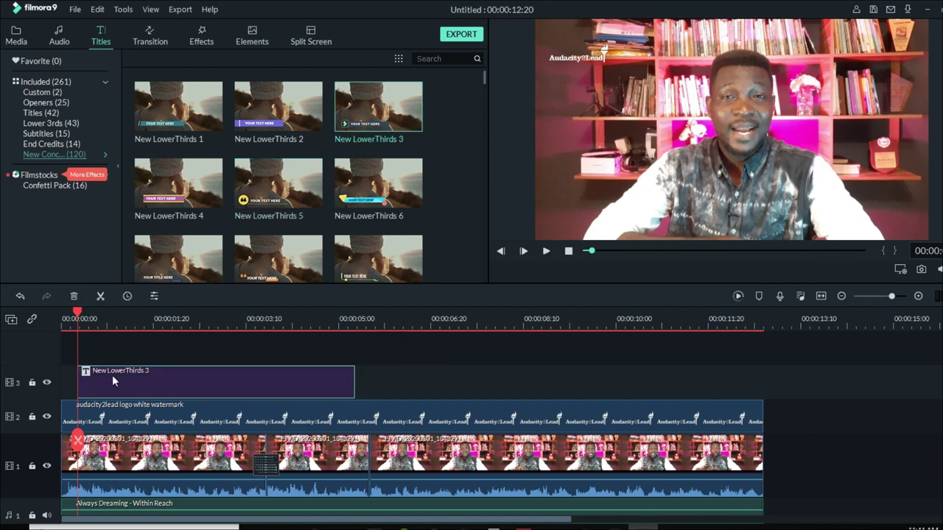
pyautogui.press('space')
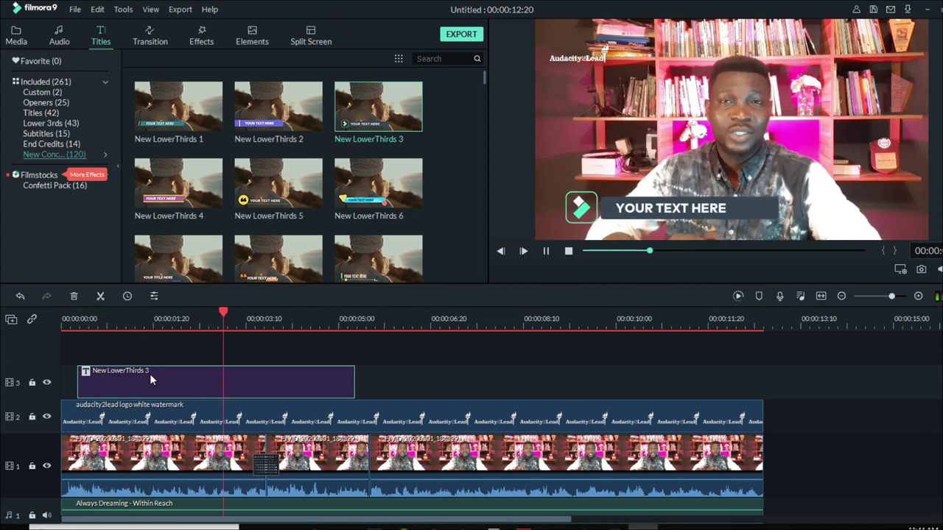
pyautogui.moveTo(149, 373); pyautogui.dragTo(97, 348)
# - Play the video from the start to check the New LowerThirds 3 title
pyautogui.moveTo(79, 318); pyautogui.dragTo(13, 320)
pyautogui.press('space')
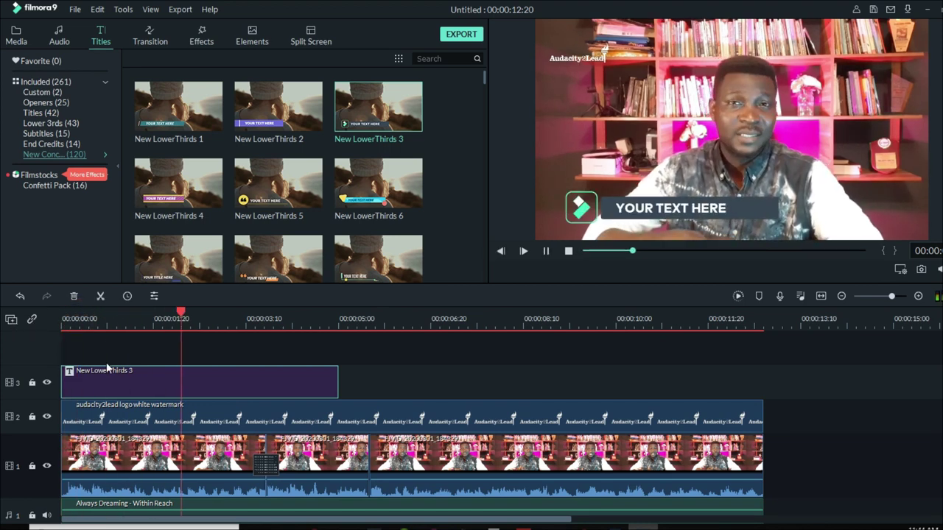
pyautogui.press('space')
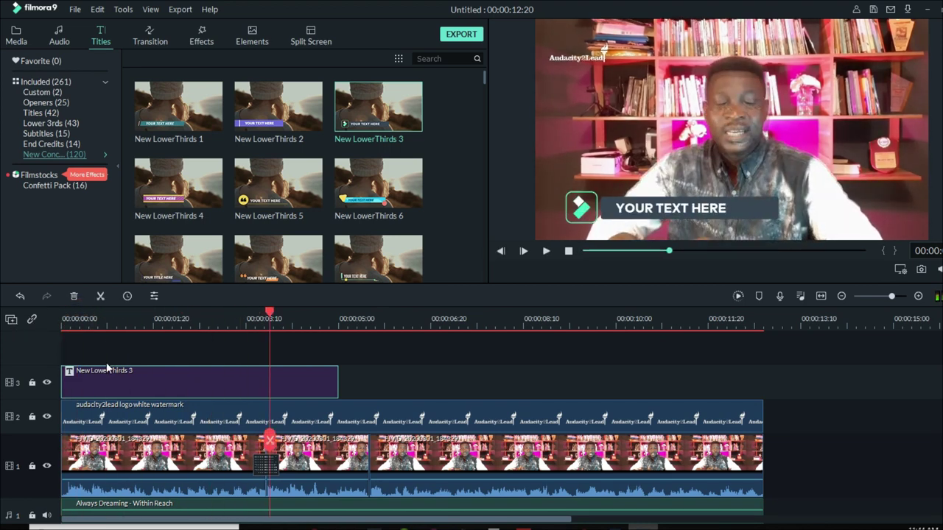
# - Open the New LowerThirds 3 title for editing and look through its text and transform settings
pyautogui.click(144, 382)
pyautogui.doubleClick(682, 209)
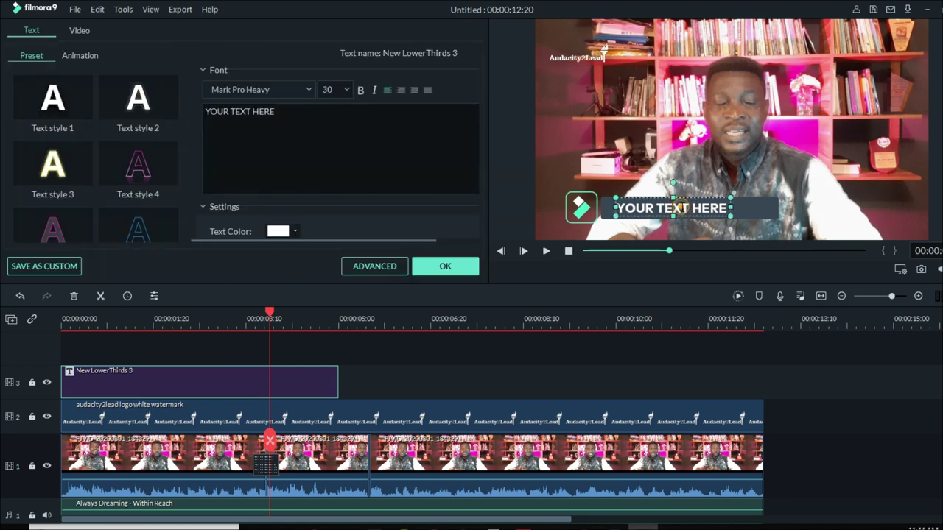
pyautogui.click(182, 381)
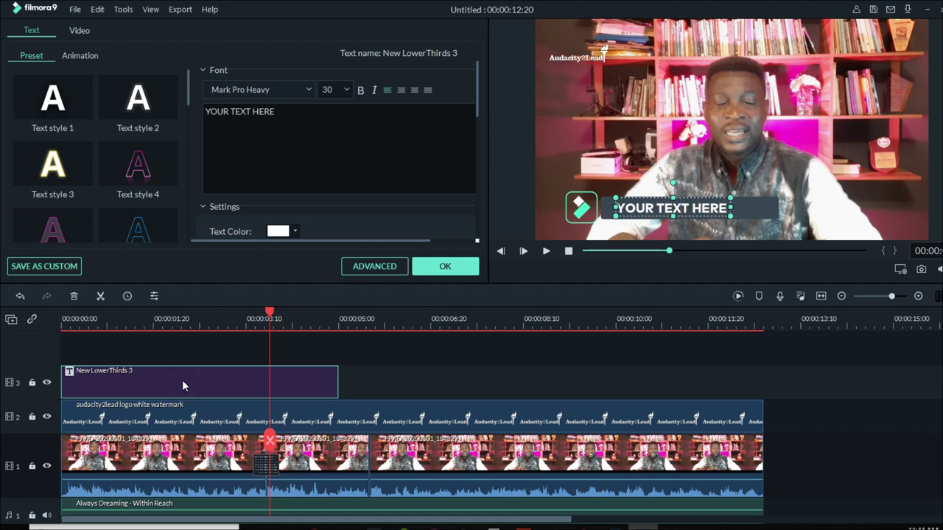
pyautogui.click(155, 297)
pyautogui.rightClick(275, 373)
pyautogui.click(289, 379)
pyautogui.scroll(-6, 348, 213)
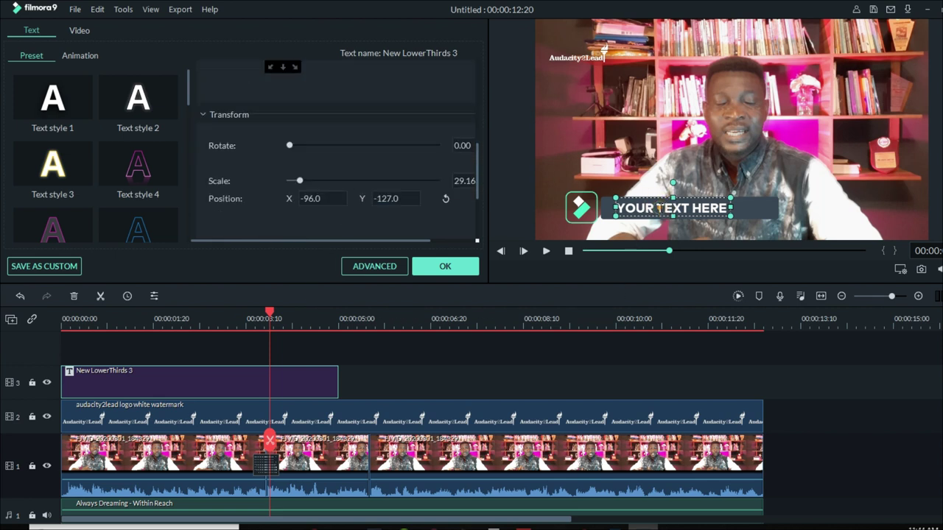
pyautogui.scroll(6, 416, 226)
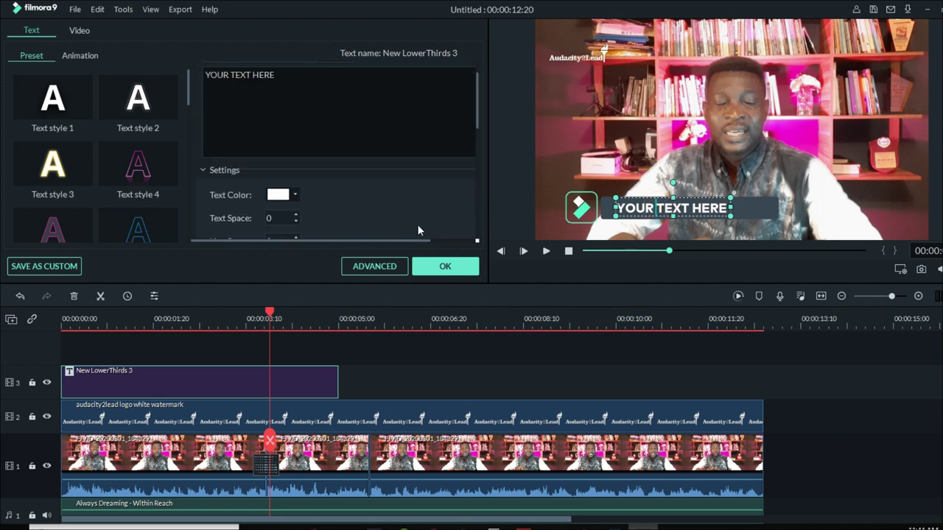
# - Replace the placeholder text of the New LowerThirds 3 title with the presenter's full name and apply it
pyautogui.click(289, 123)
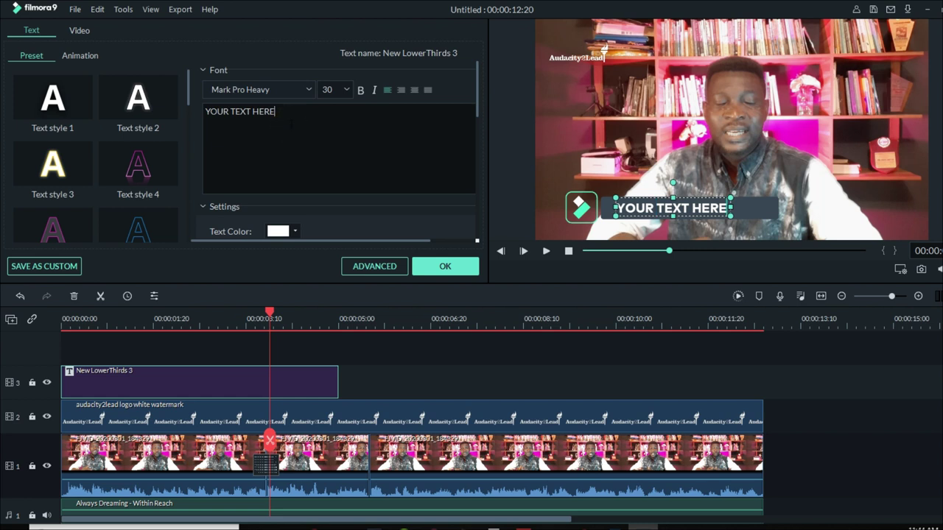
pyautogui.hotkey('ctrl', 'a')
pyautogui.write('DAY')
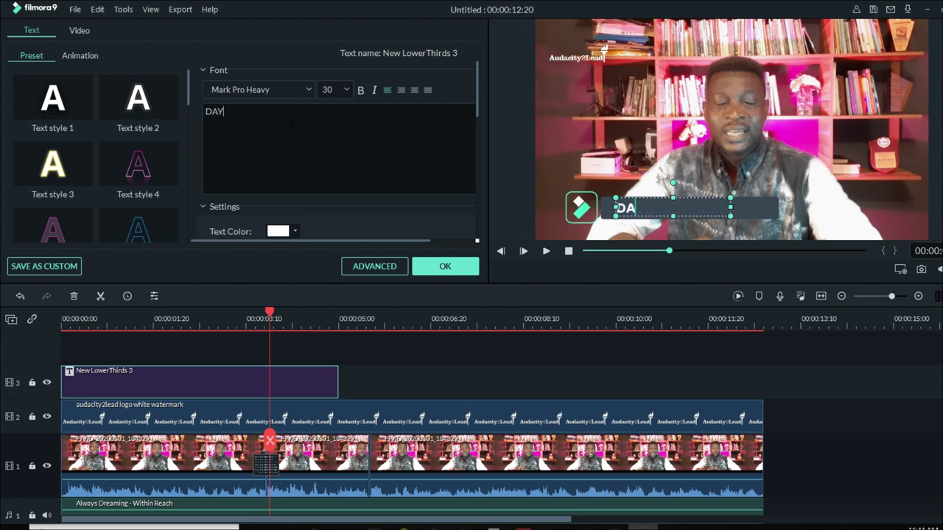
pyautogui.write('O SAMUEL')
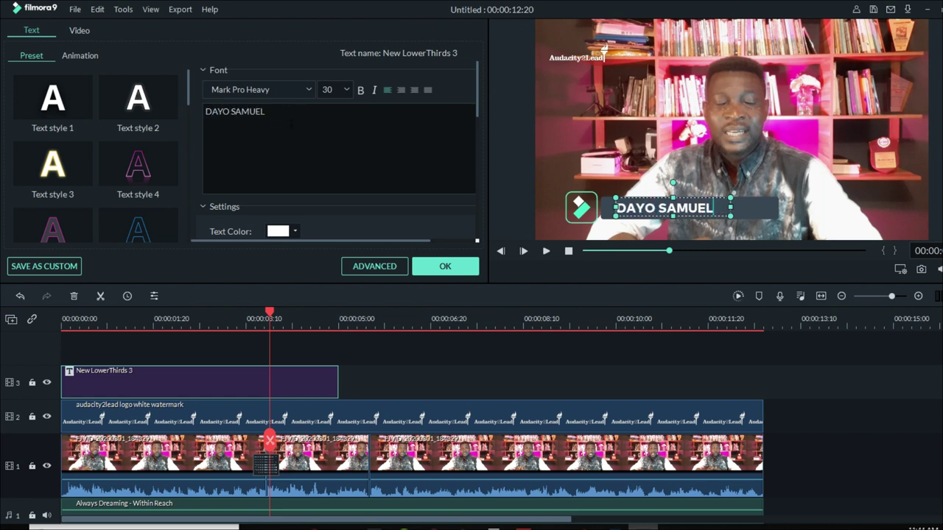
pyautogui.click(443, 266)
# - Reopen the New LowerThirds 3 text at about two seconds and set its font to Oswald Regular
pyautogui.click(203, 321)
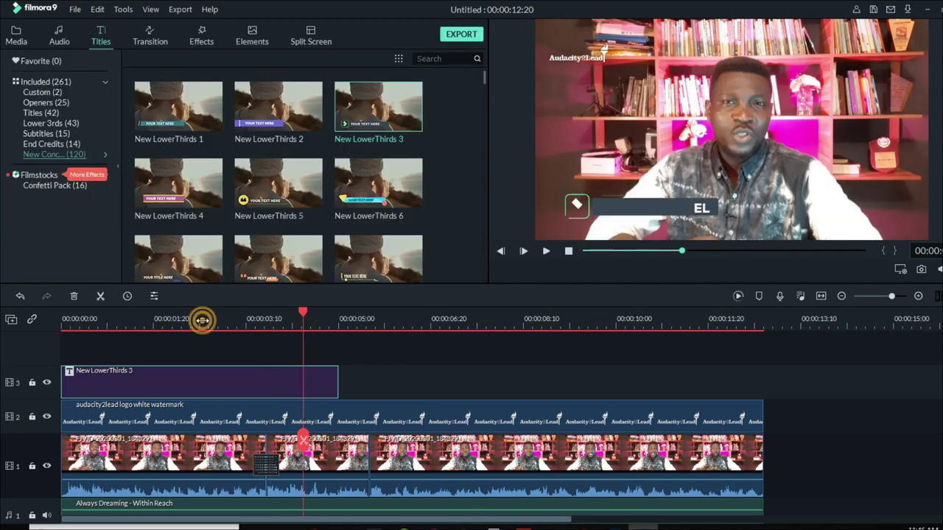
pyautogui.click(672, 203)
pyautogui.doubleClick(673, 203)
pyautogui.click(223, 151)
pyautogui.click(310, 91)
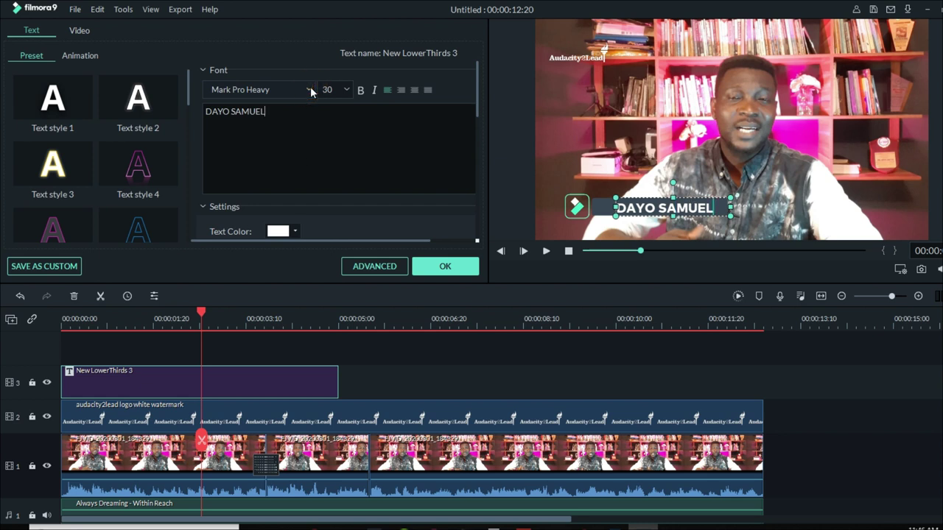
pyautogui.click(309, 88)
pyautogui.click(308, 88)
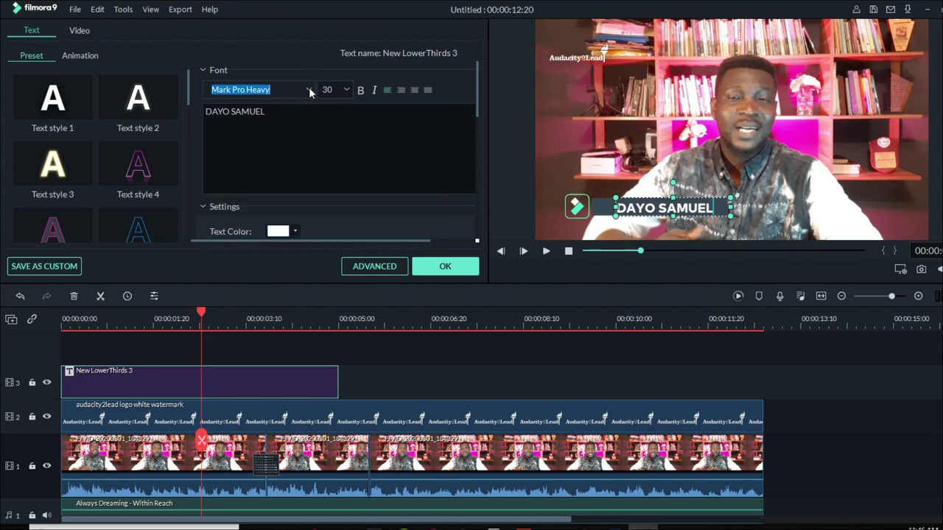
pyautogui.click(309, 89)
pyautogui.scroll(-10, 265, 157)
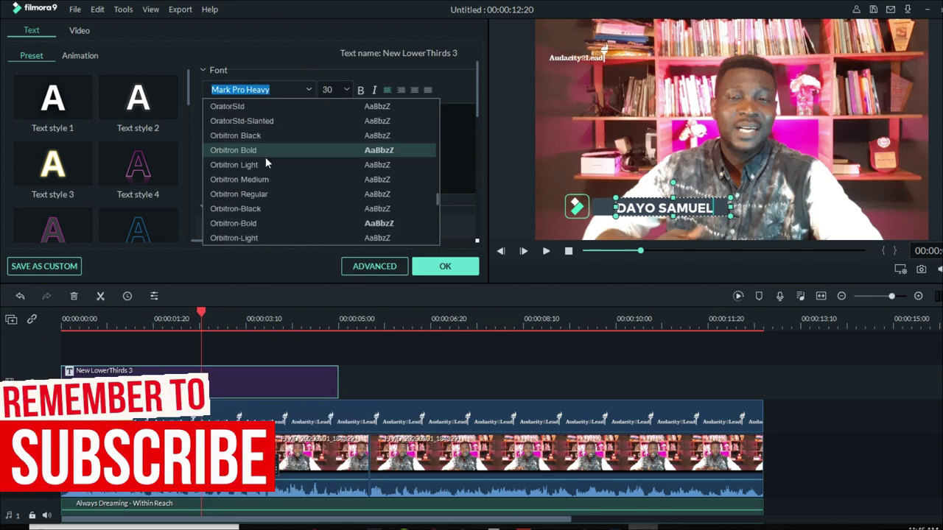
pyautogui.scroll(5, 255, 132)
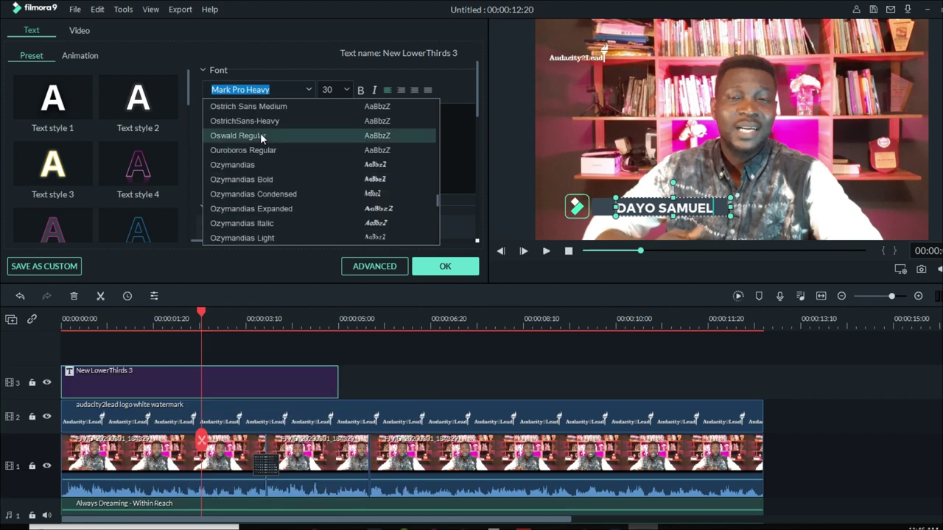
pyautogui.click(261, 136)
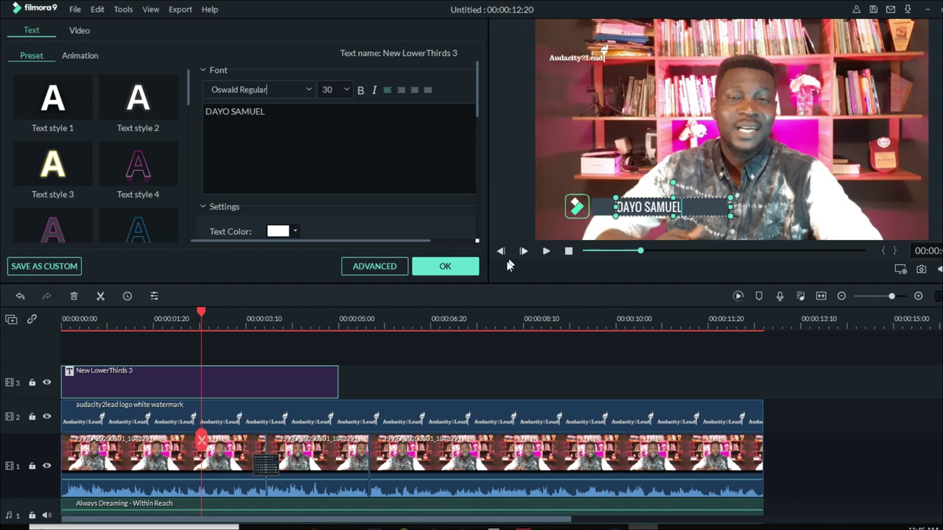
pyautogui.click(445, 267)
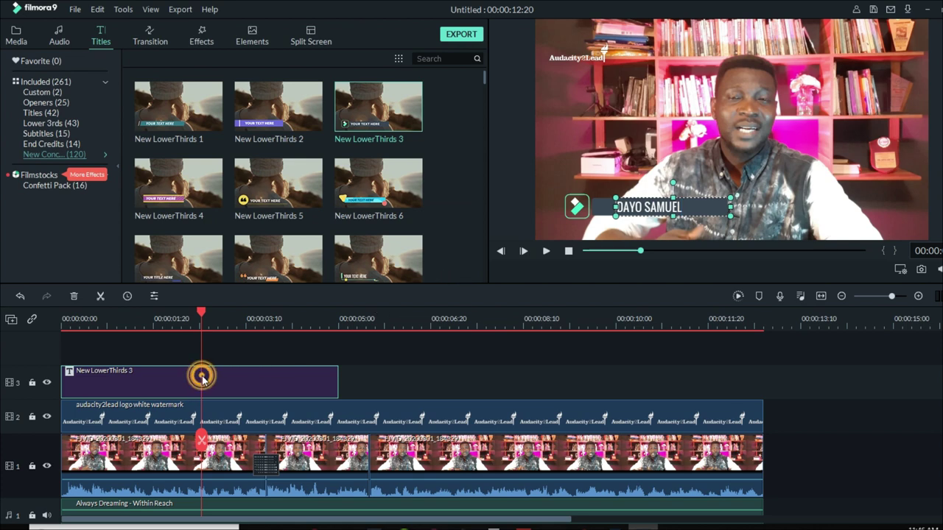
# - Try removing the New LowerThirds 3 title while viewing the Custom, Openers and Titles presets, and undo the removal
pyautogui.press('Delete')
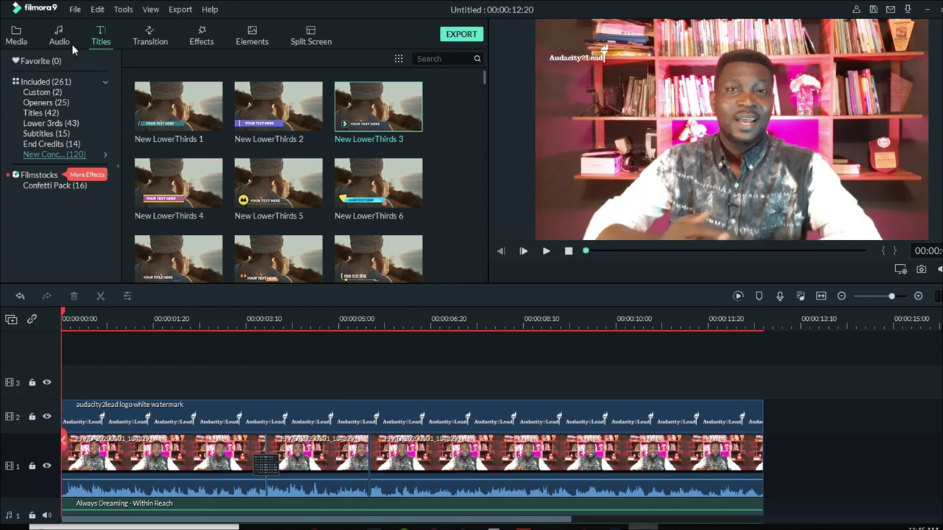
pyautogui.click(37, 93)
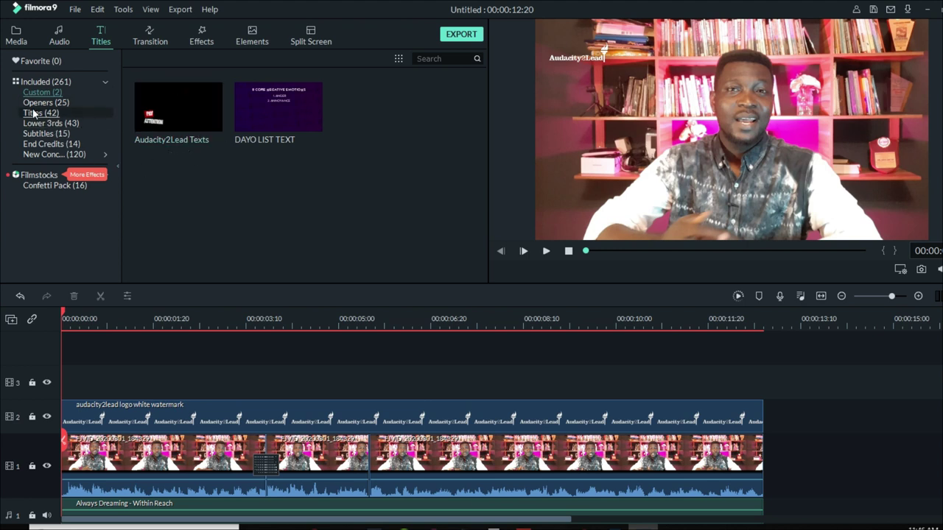
pyautogui.click(35, 103)
pyautogui.click(37, 113)
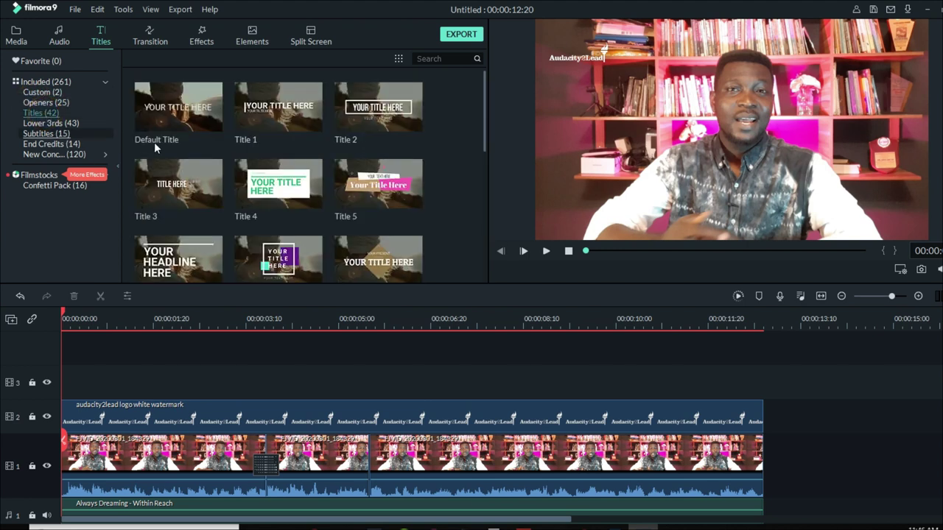
pyautogui.hotkey('ctrl', 'z')
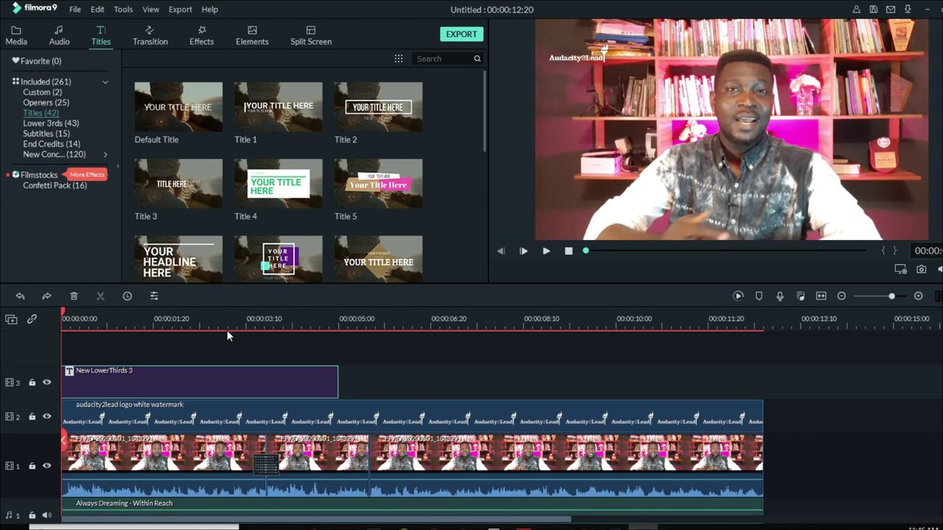
# - Try saving the New LowerThirds 3 title as a custom preset from the advanced text editor, and cancel it
pyautogui.doubleClick(181, 380)
pyautogui.click(373, 267)
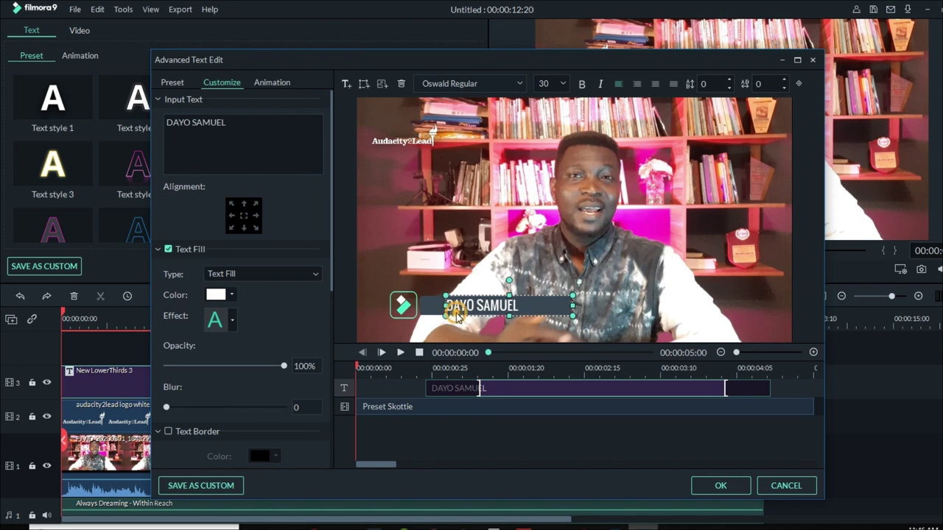
pyautogui.click(457, 316)
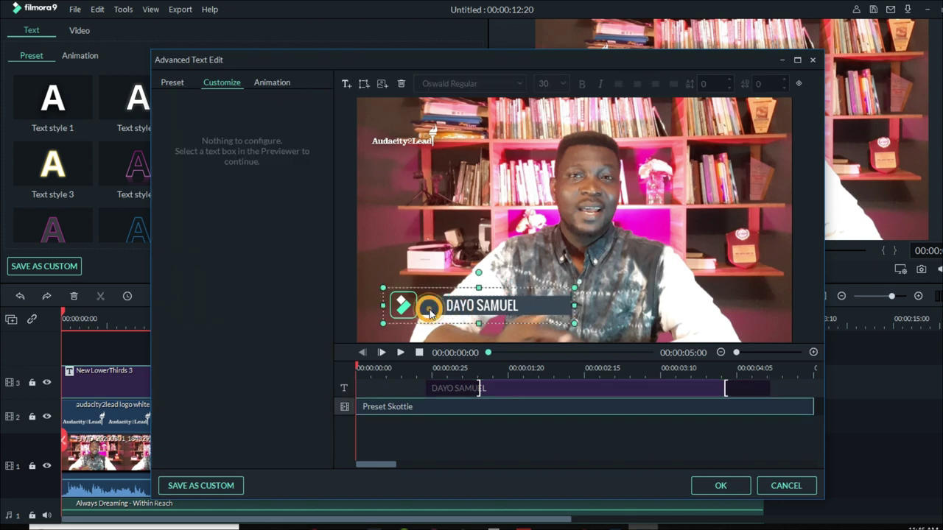
pyautogui.click(459, 314)
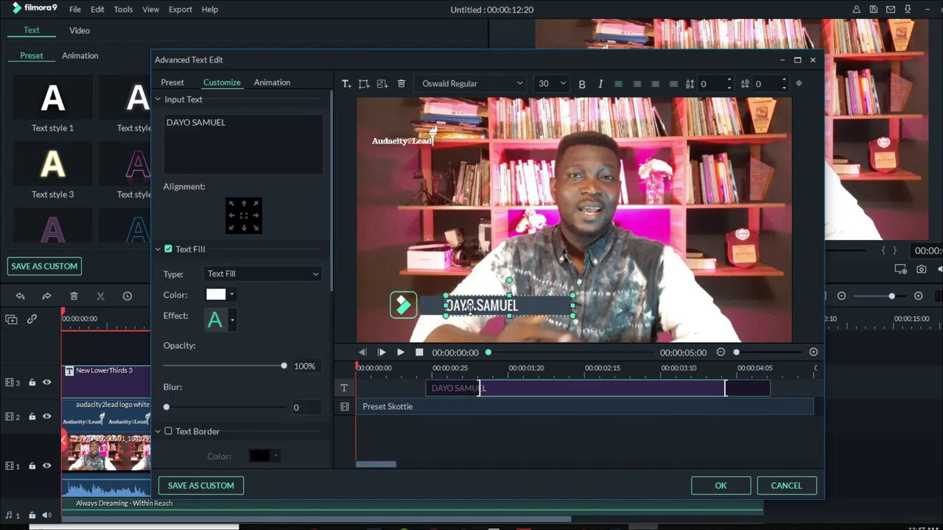
pyautogui.click(203, 487)
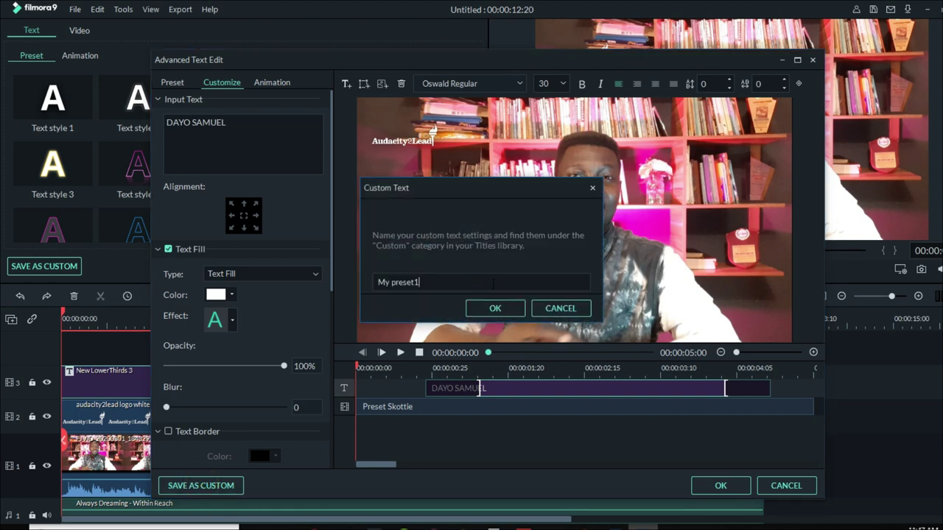
pyautogui.click(552, 308)
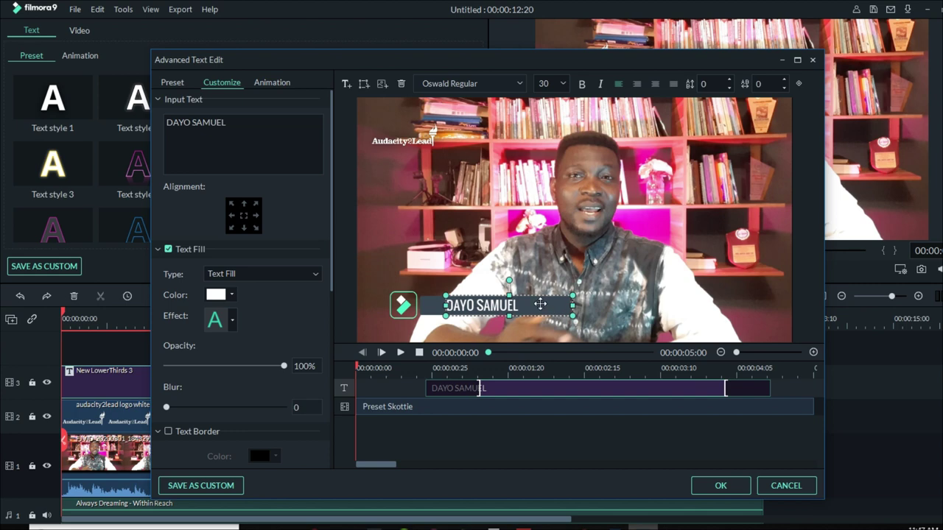
pyautogui.click(786, 486)
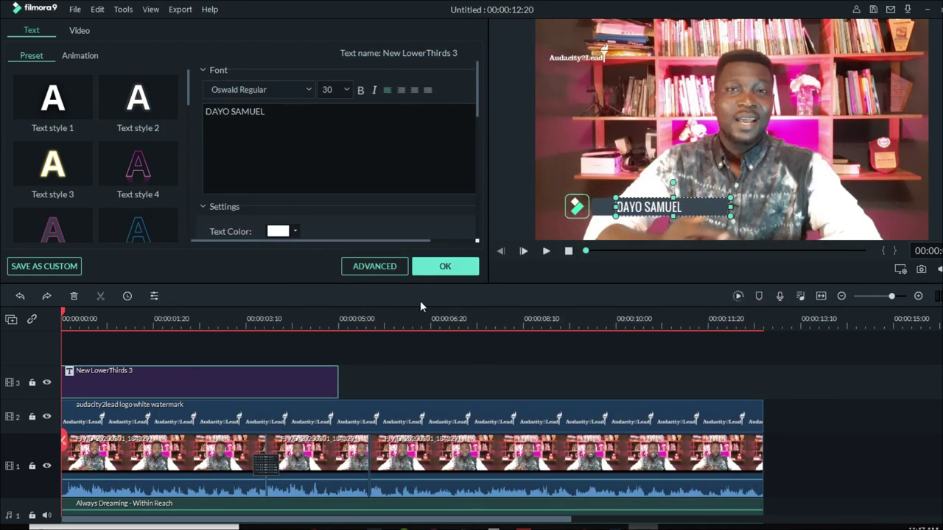
pyautogui.click(441, 268)
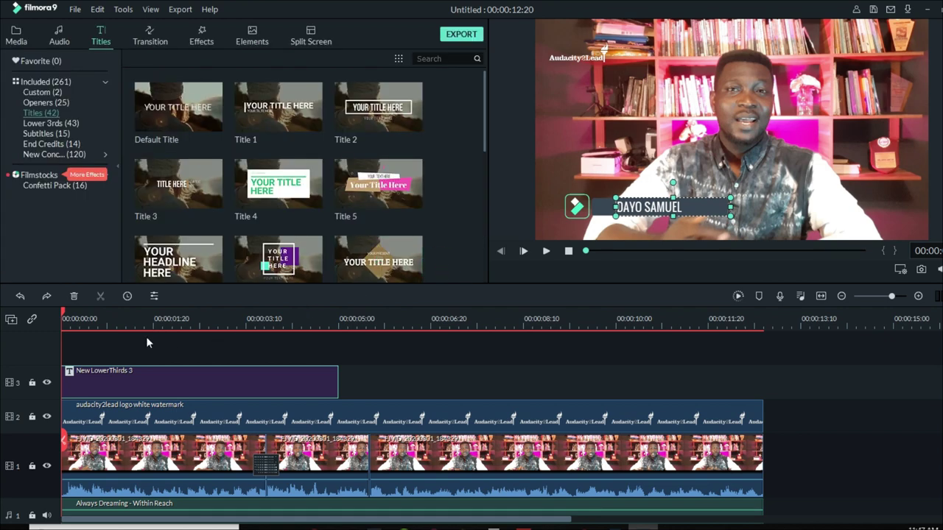
# - Replace the lower third on video track 3 with the custom Audacity2Lead Texts title near the start and play it
pyautogui.click(117, 374)
pyautogui.press('Delete')
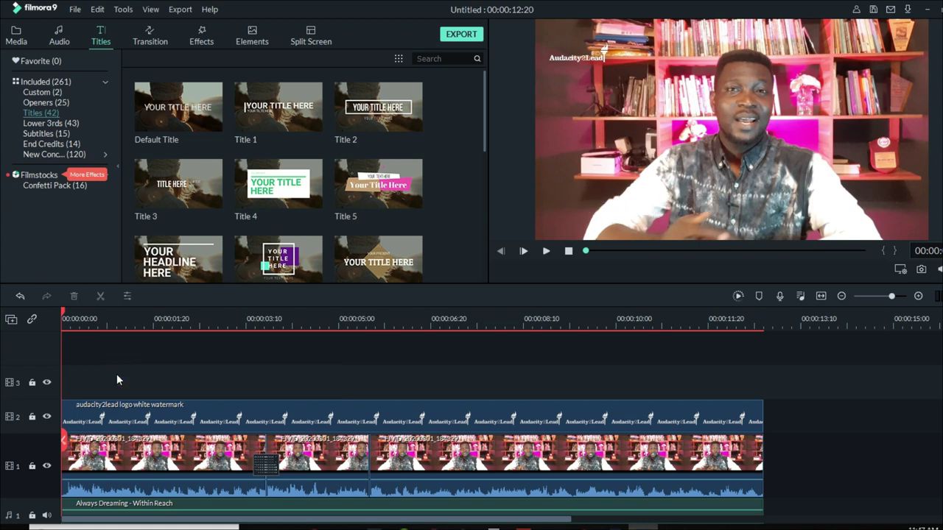
pyautogui.click(34, 93)
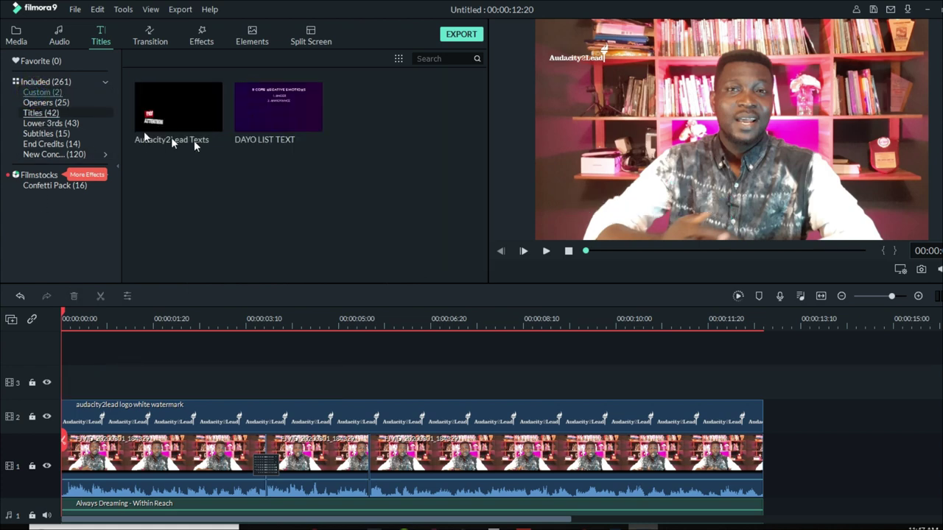
pyautogui.click(214, 115)
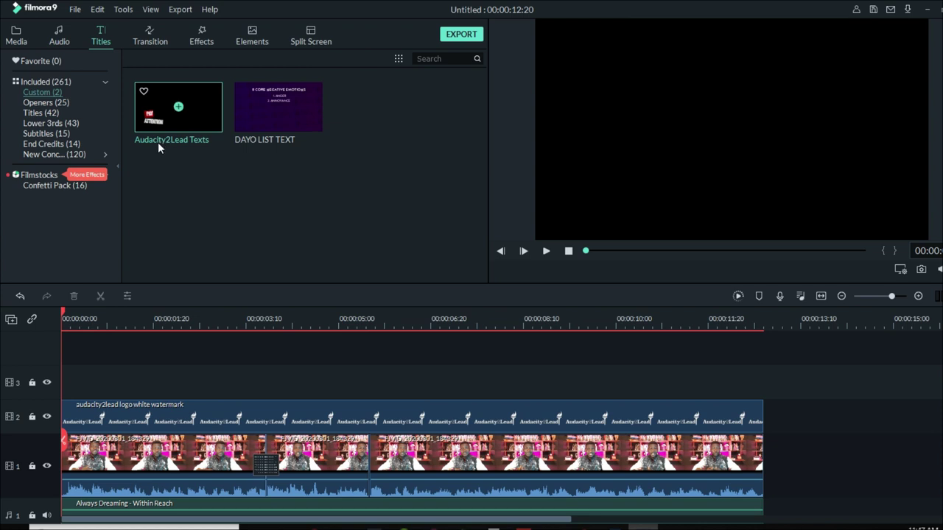
pyautogui.click(198, 129)
pyautogui.moveTo(192, 128); pyautogui.dragTo(78, 395)
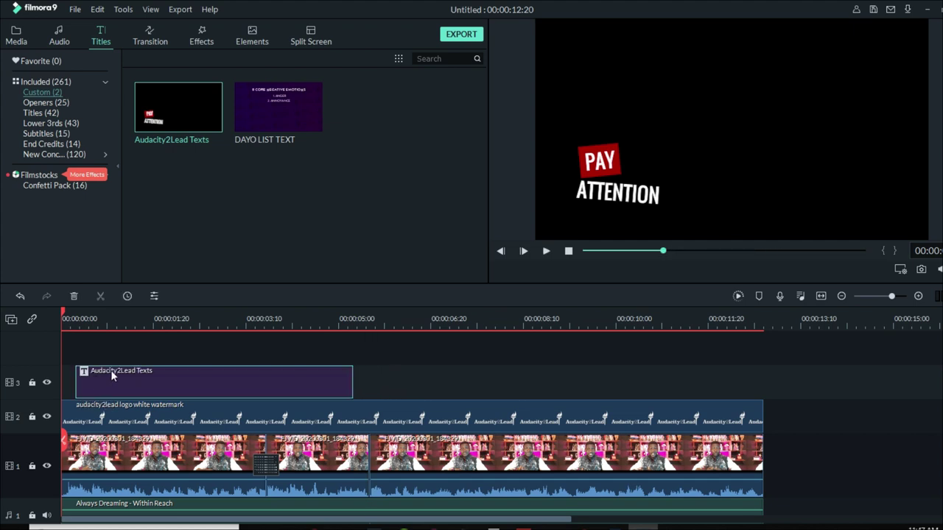
pyautogui.press('space')
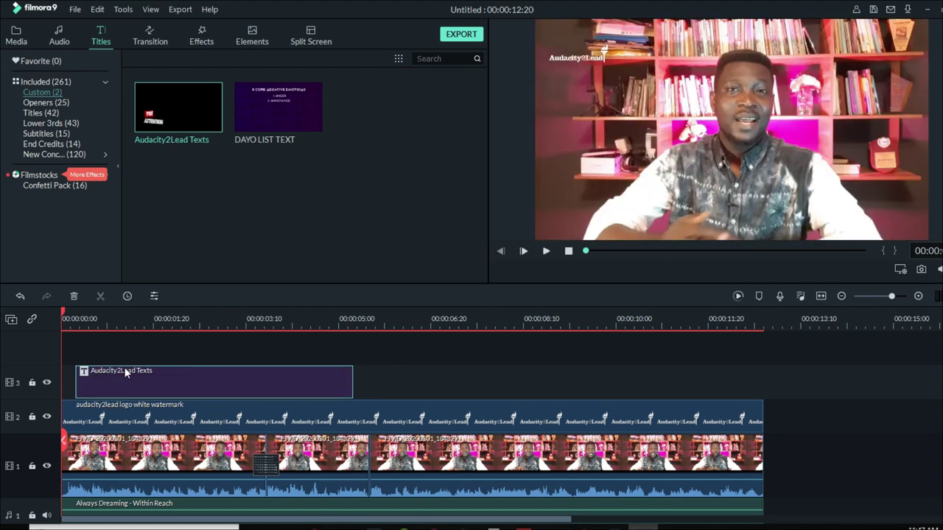
pyautogui.press('space')
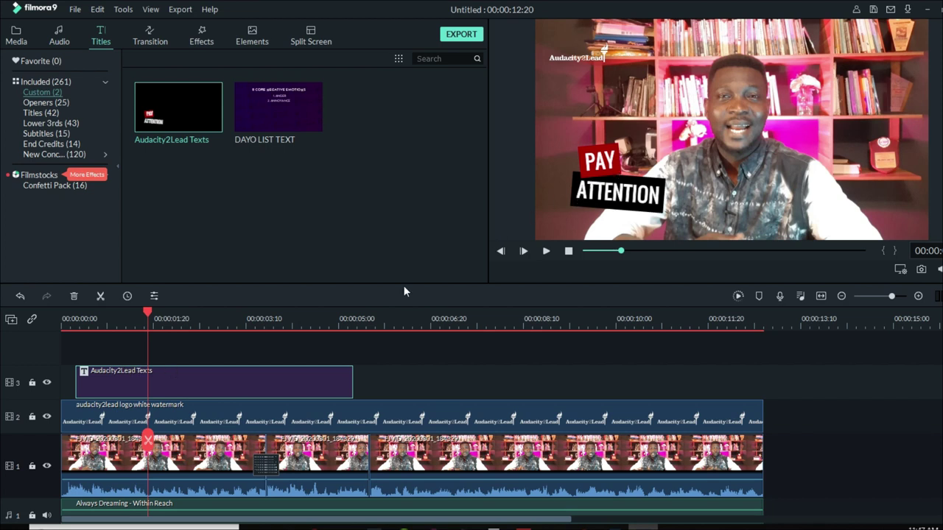
# - Change the word PAY in the Audacity2Lead Texts title to the presenter's first name using the advanced text editor
pyautogui.doubleClick(261, 378)
pyautogui.click(309, 135)
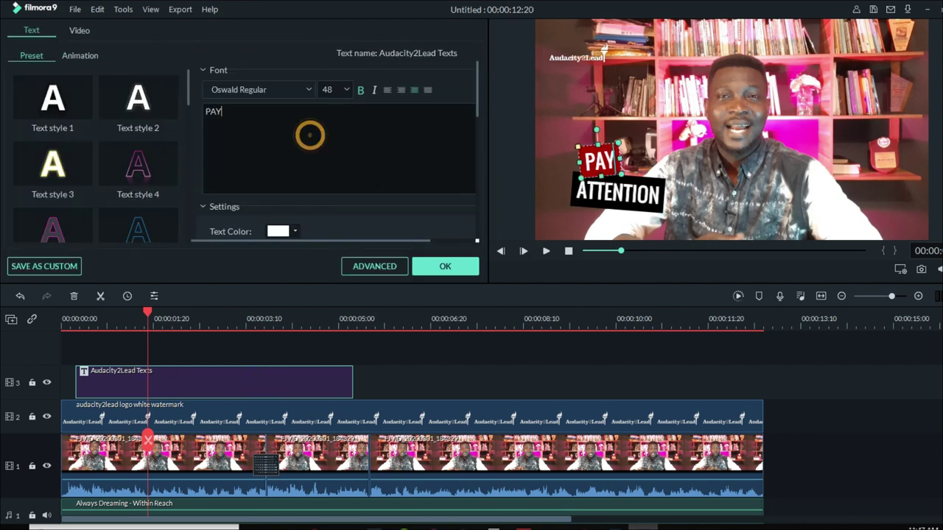
pyautogui.click(380, 269)
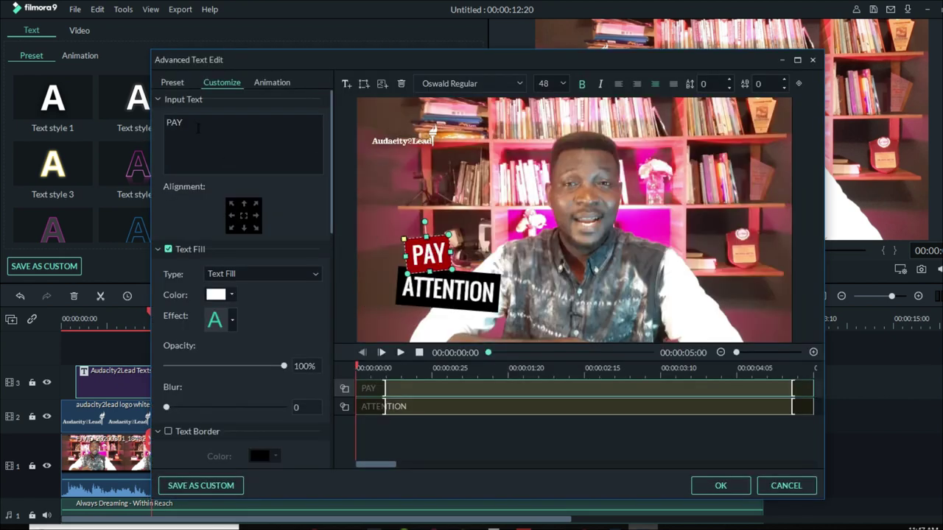
pyautogui.doubleClick(205, 129)
pyautogui.write('DAYO')
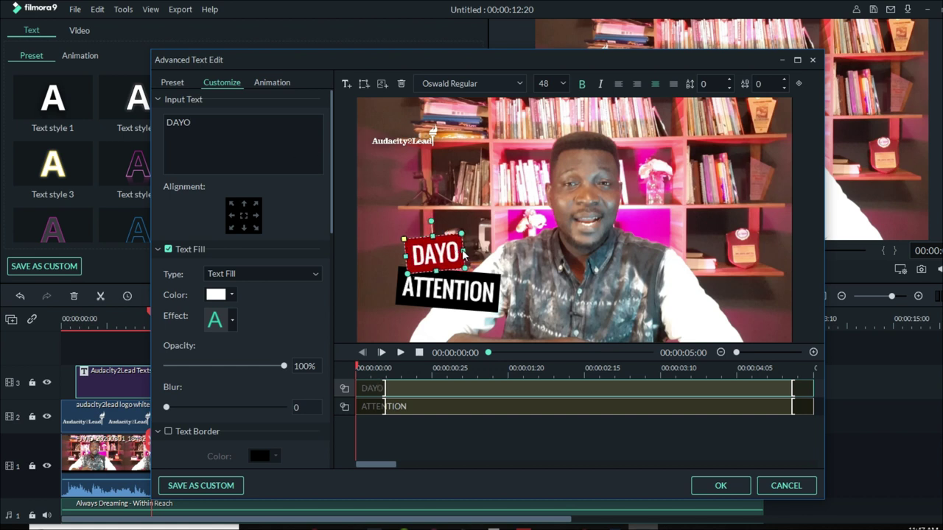
# - Replace the word ATTENTION in the title with the presenter's second name and apply the text changes
pyautogui.click(479, 298)
pyautogui.doubleClick(265, 151)
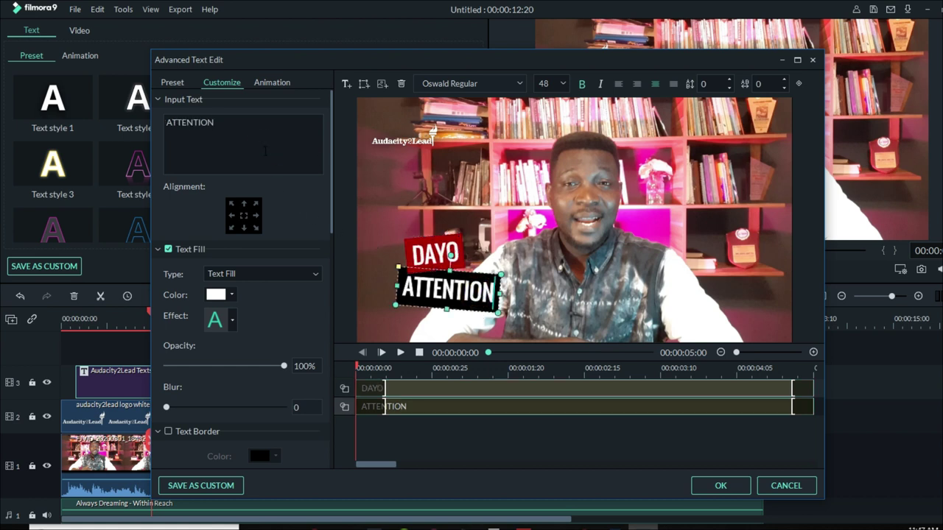
pyautogui.write('SAMUEL')
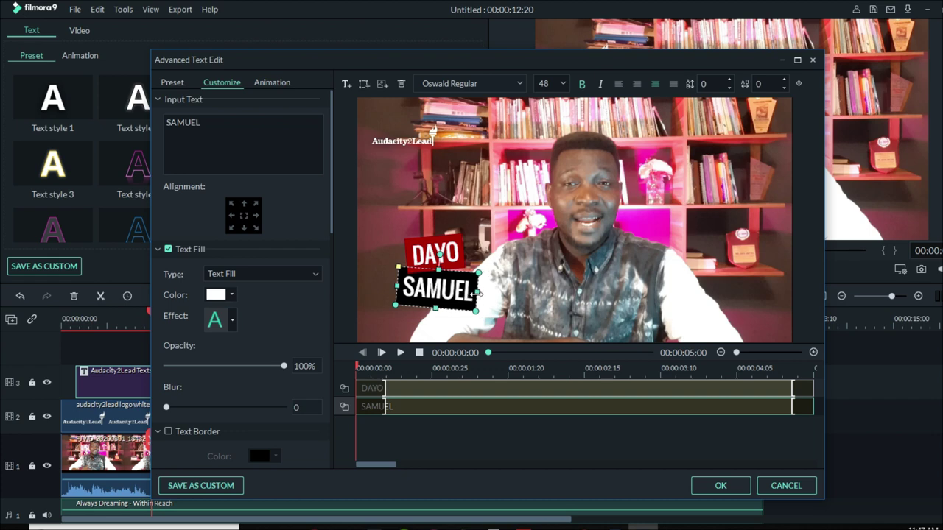
pyautogui.click(721, 486)
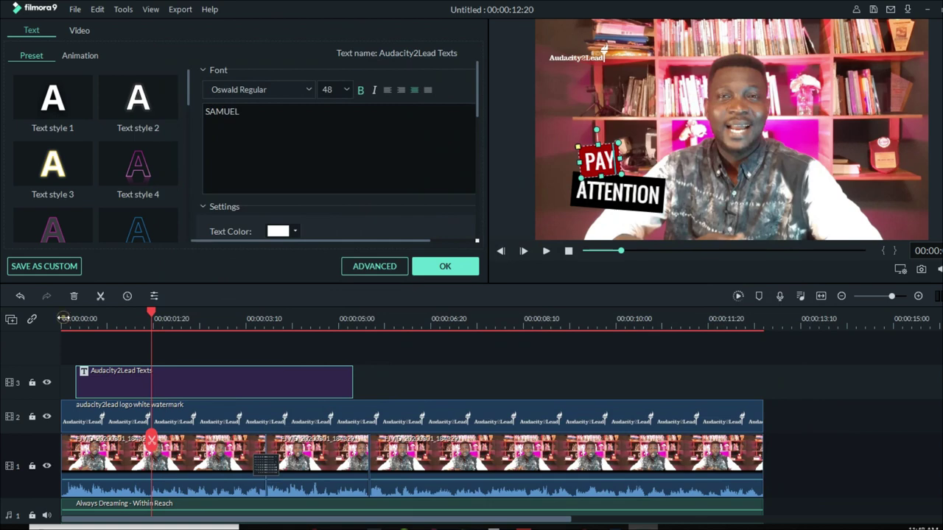
# - Play the video from the beginning to preview the edited Audacity2Lead Texts title, and pause it
pyautogui.click(64, 318)
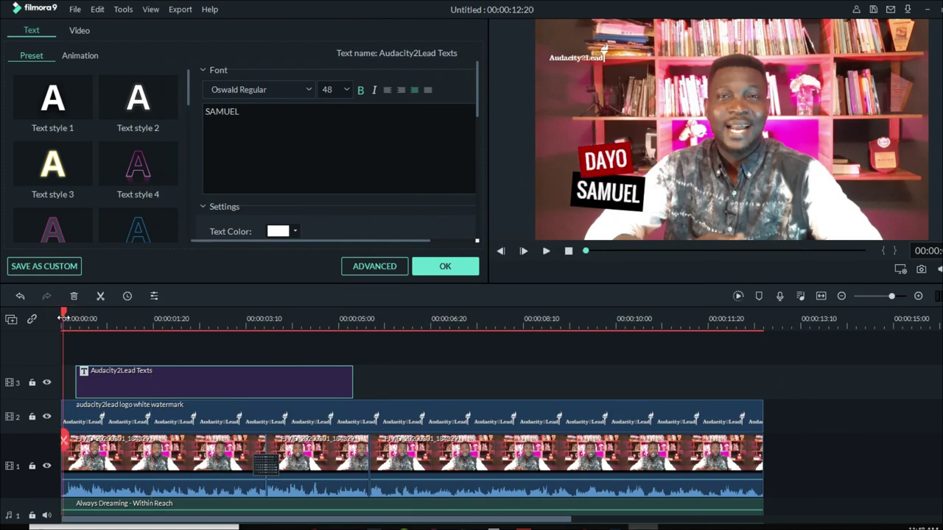
pyautogui.press('space')
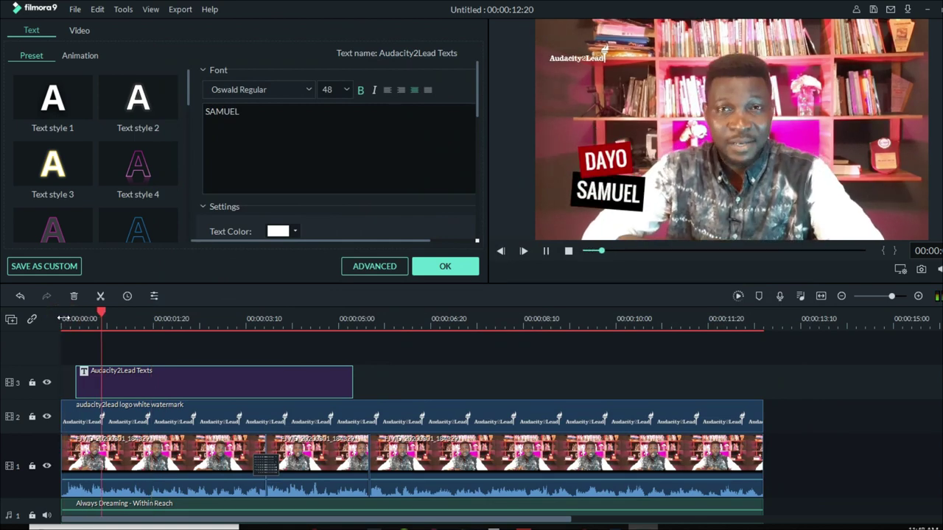
pyautogui.press('space')
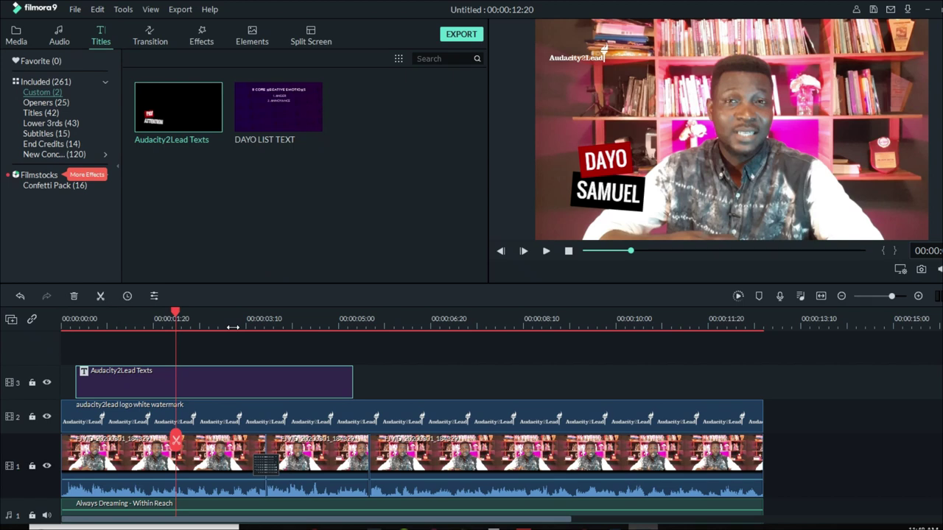
# - Reopen the Audacity2Lead Texts title in the advanced text editor and browse the animation presets for its red upper line
pyautogui.doubleClick(209, 384)
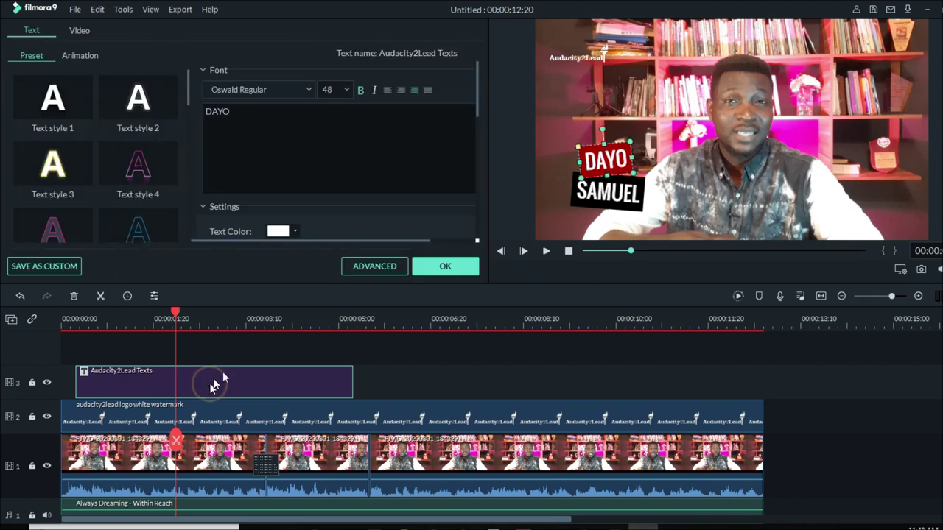
pyautogui.click(383, 267)
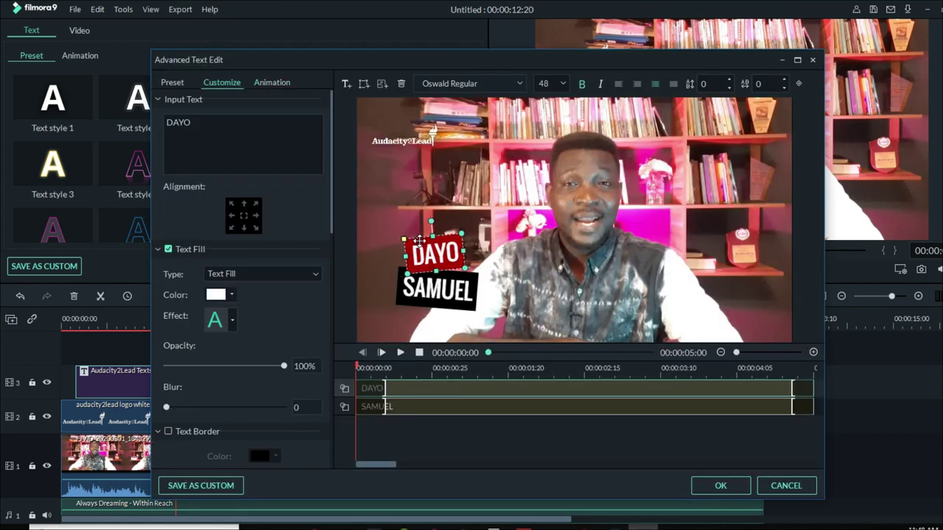
pyautogui.click(272, 84)
pyautogui.scroll(-5, 268, 245)
pyautogui.scroll(10, 268, 246)
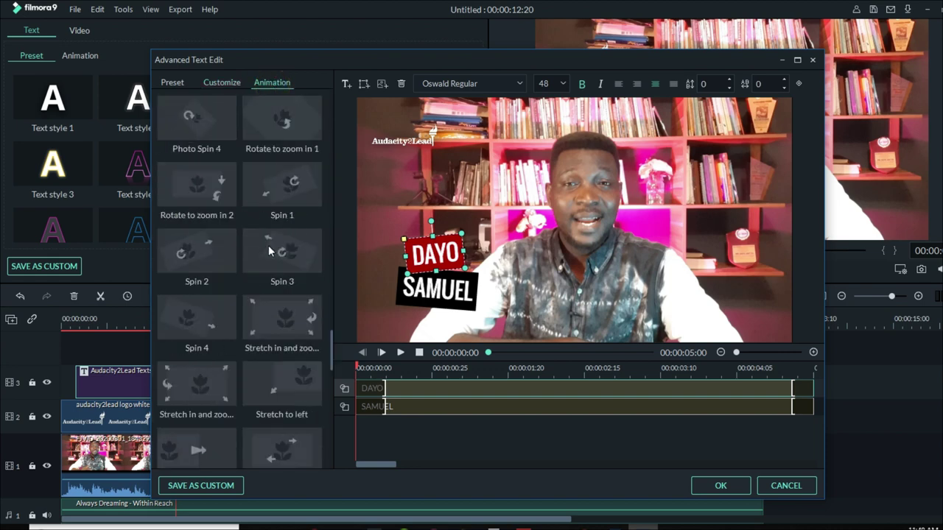